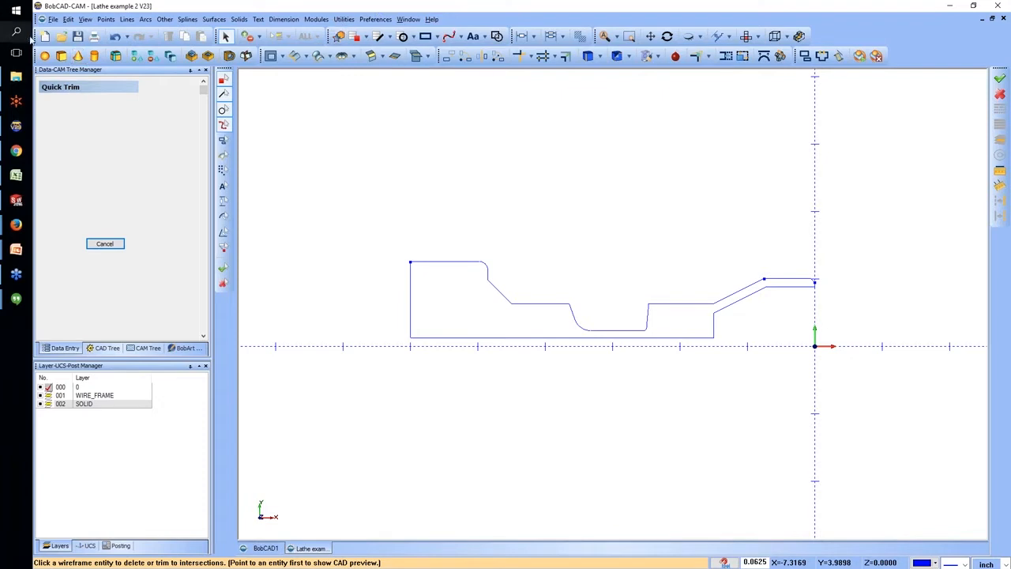
# Open the SolidWorks part file "lathe demo part" from the LATHE PARTS folder.
pyautogui.click(53, 19)
pyautogui.click(60, 45)
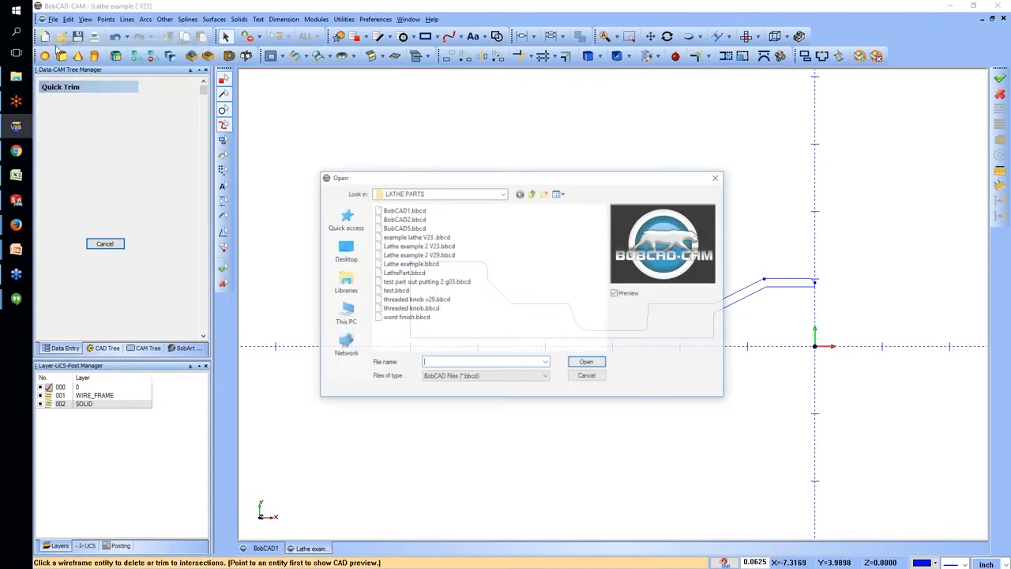
pyautogui.click(475, 380)
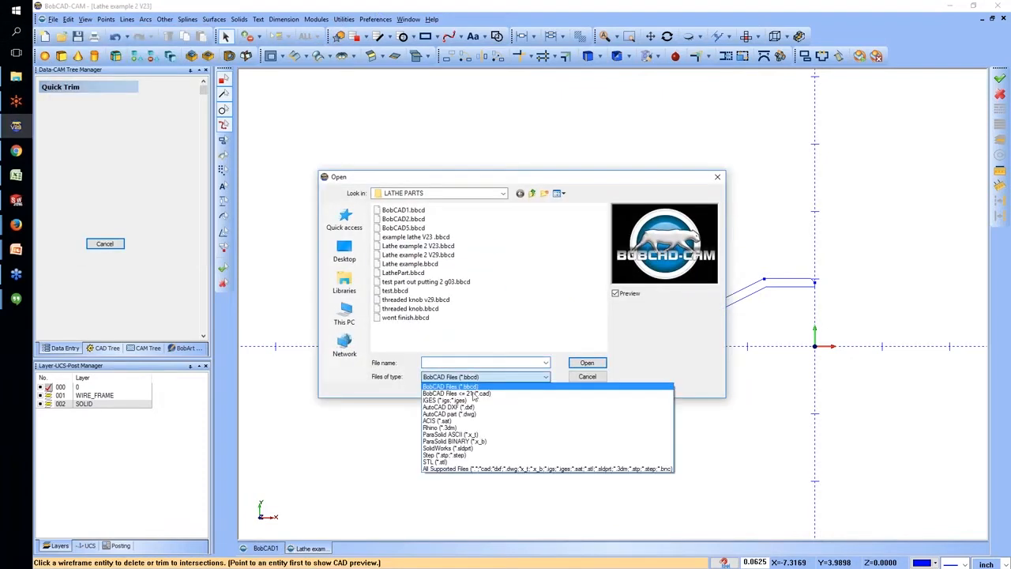
pyautogui.click(477, 448)
pyautogui.click(401, 228)
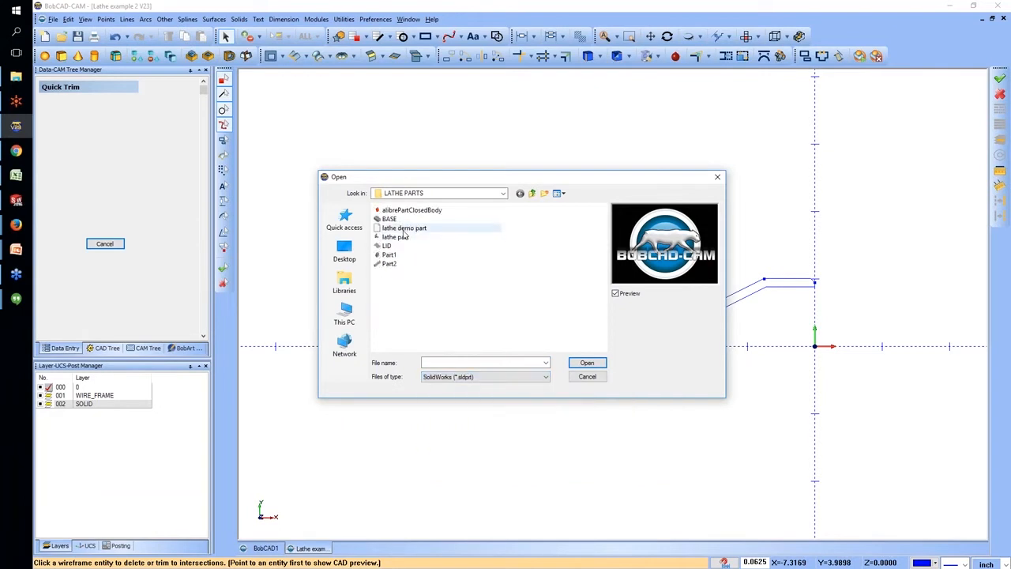
pyautogui.click(596, 362)
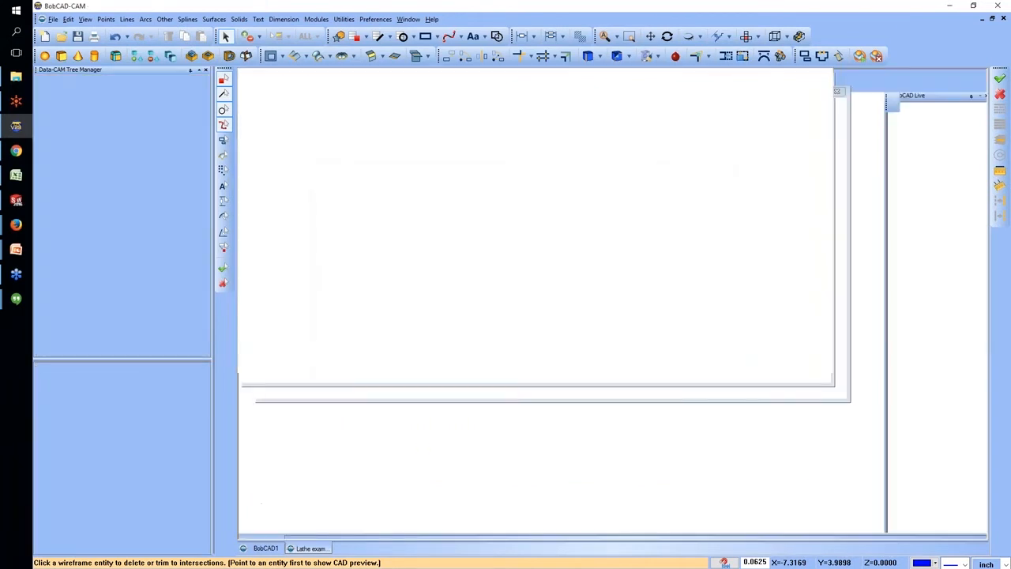
pyautogui.click(534, 319)
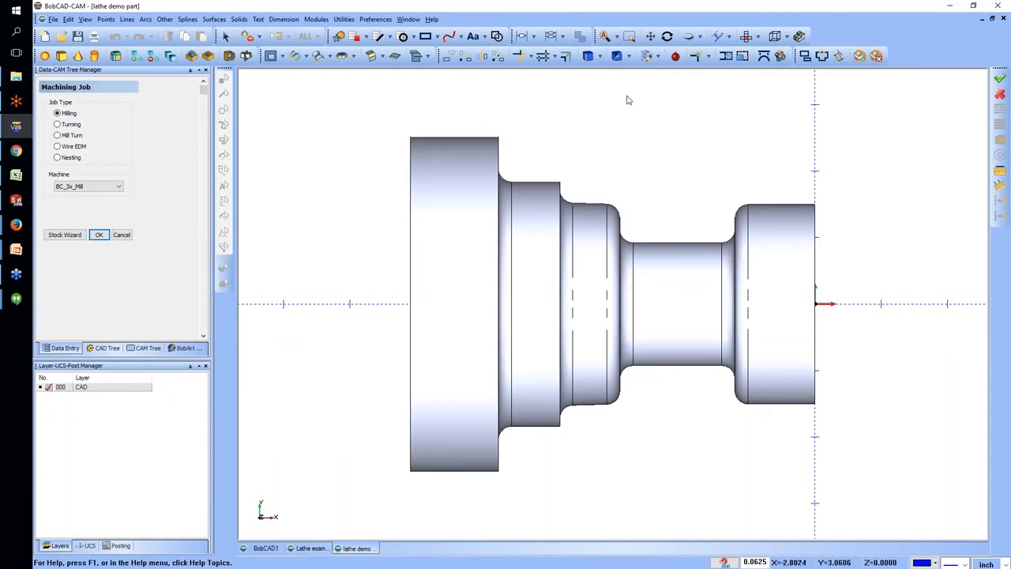
# Generate an arc-fit spun profile of the whole solid about the X axis, and delete the solid model.
pyautogui.click(344, 19)
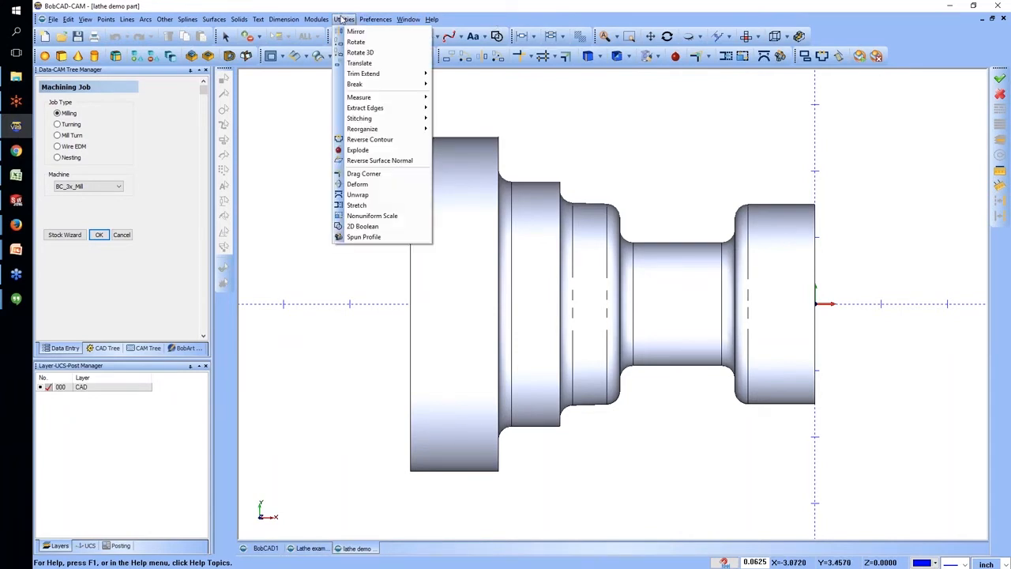
pyautogui.click(363, 227)
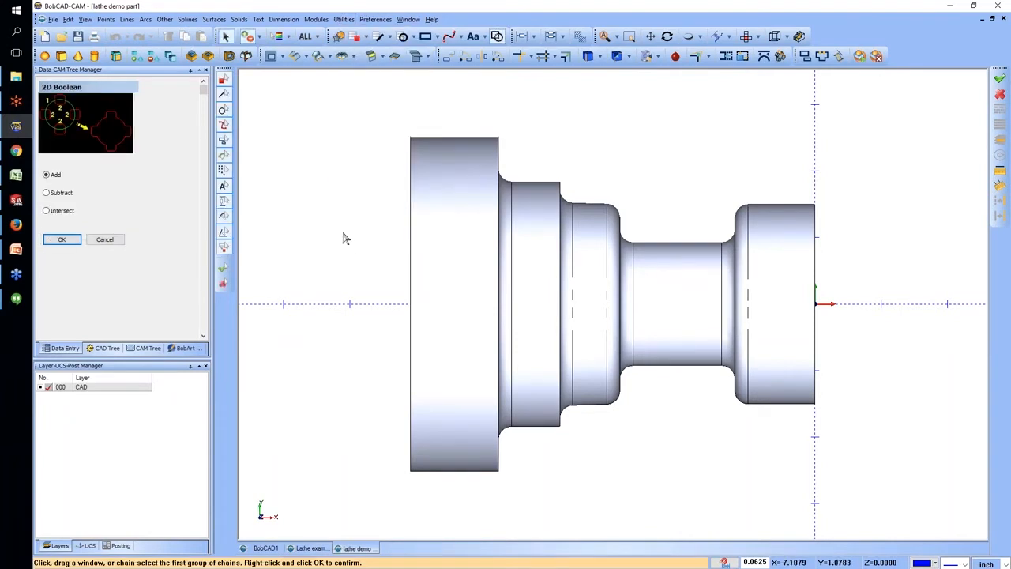
pyautogui.click(344, 19)
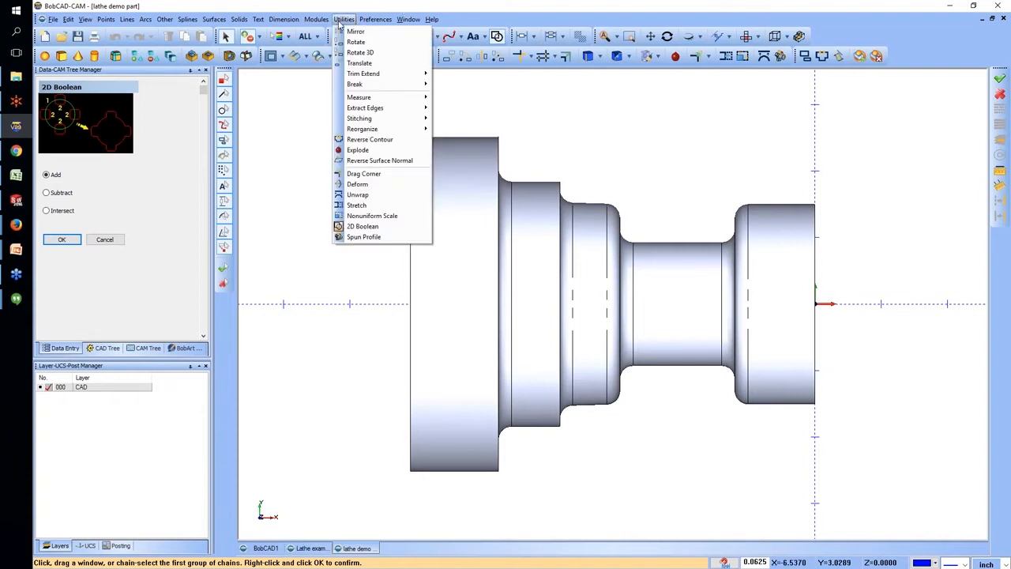
pyautogui.click(365, 237)
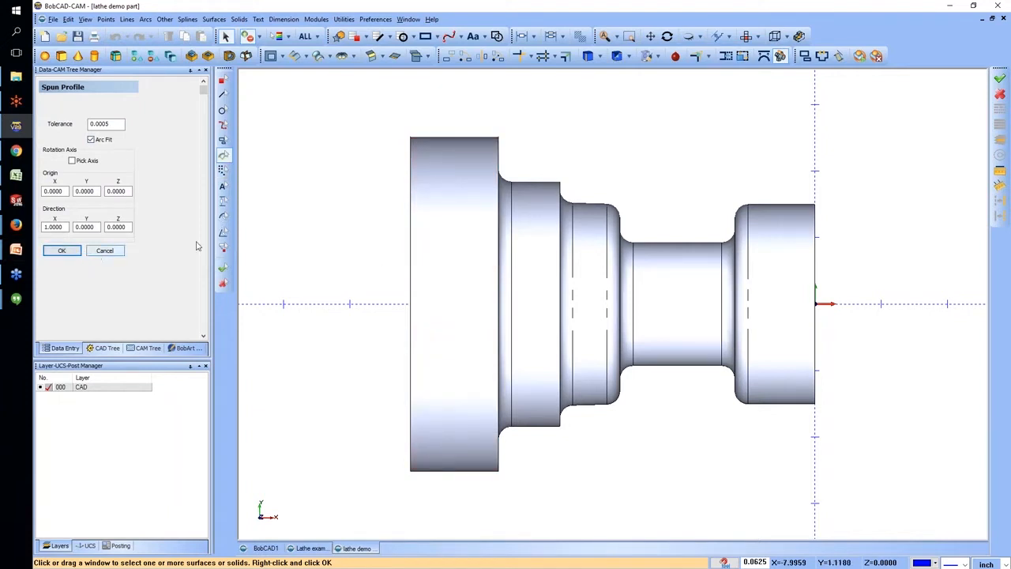
pyautogui.moveTo(340, 95); pyautogui.dragTo(817, 504)
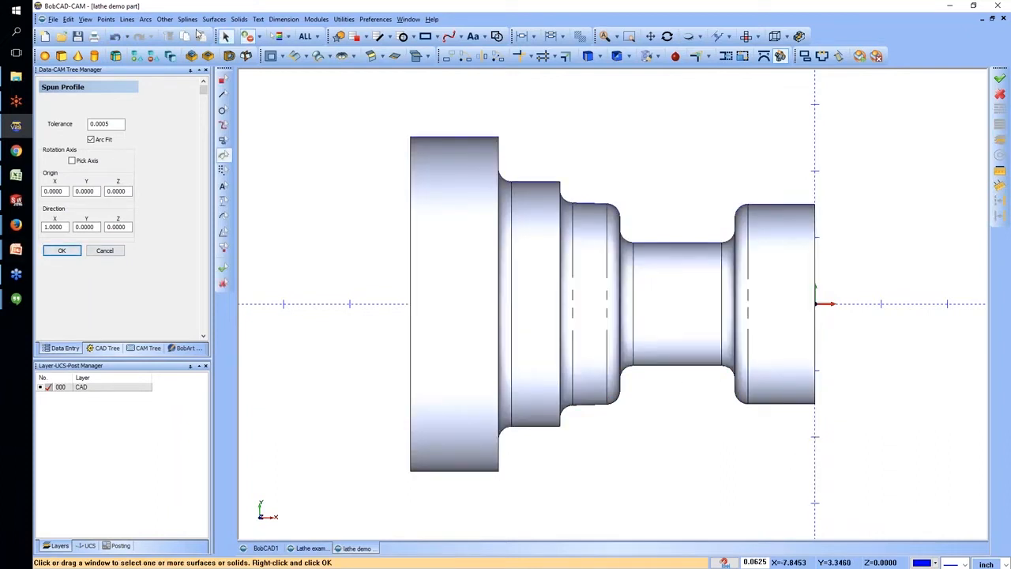
pyautogui.click(61, 251)
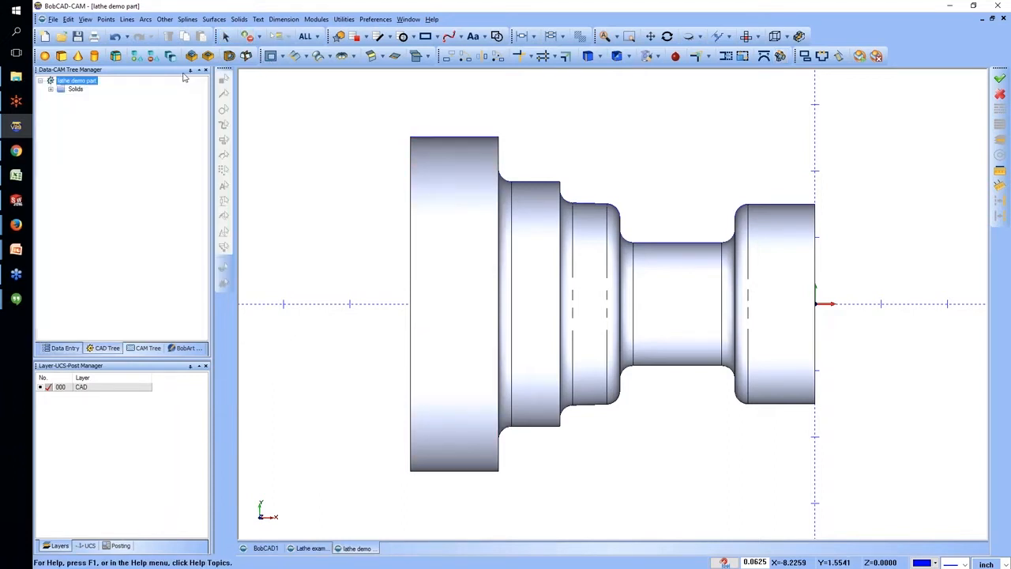
pyautogui.click(508, 295)
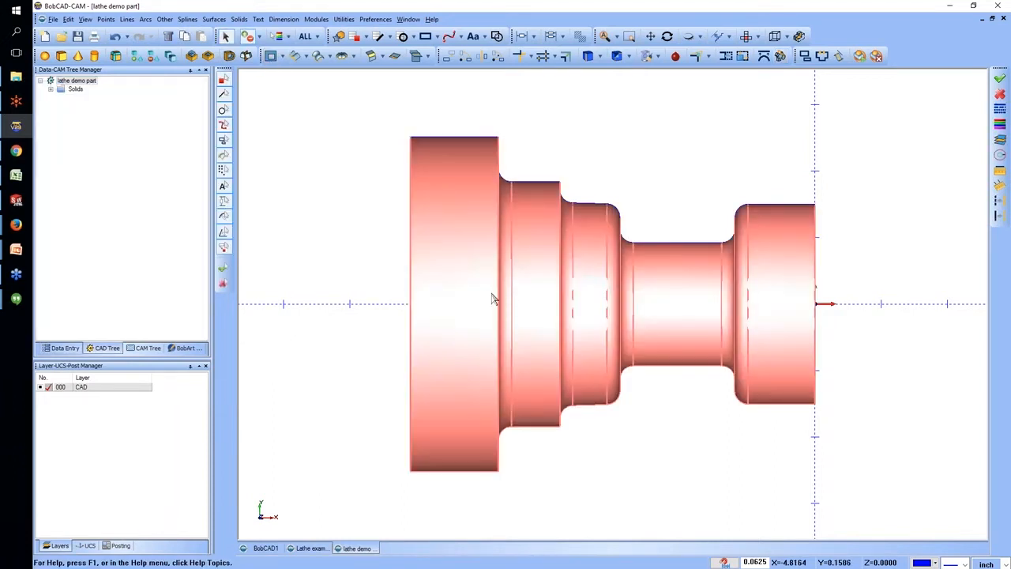
pyautogui.press('Delete')
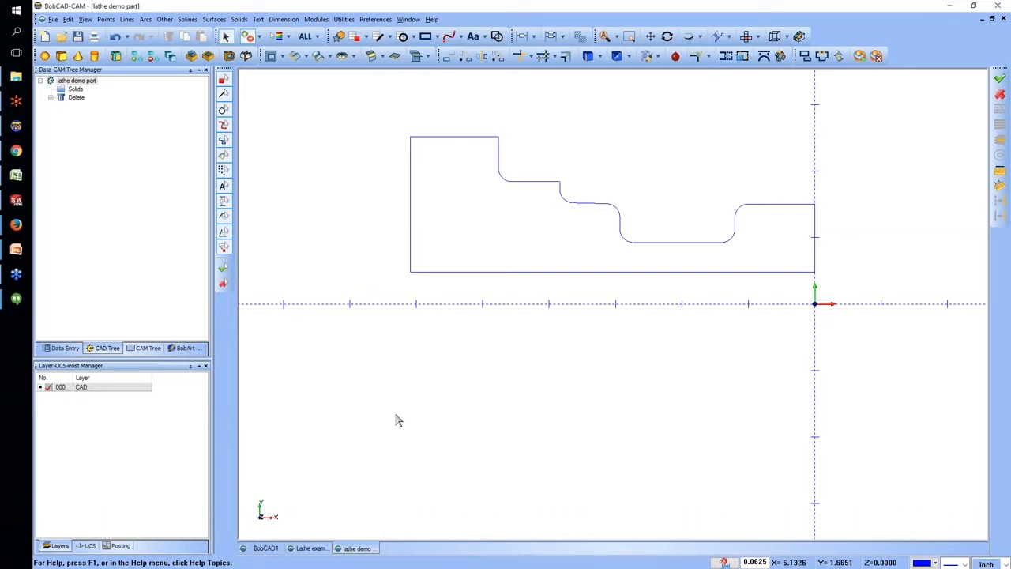
# Switch to the Lathe example 2 V23 drawing and start a new Turning job with the BC_2x_Lathe machine.
pyautogui.click(310, 547)
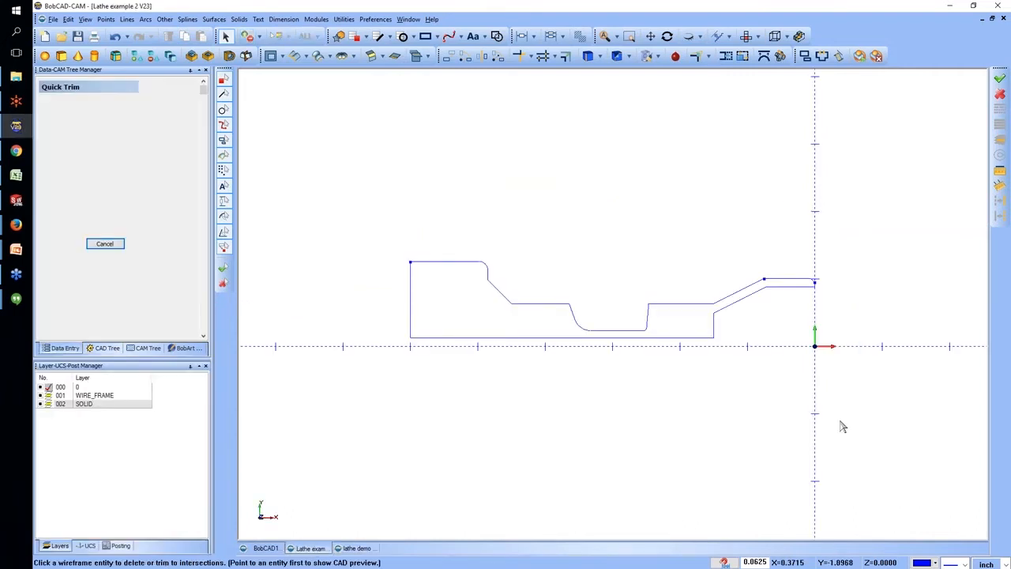
pyautogui.click(141, 347)
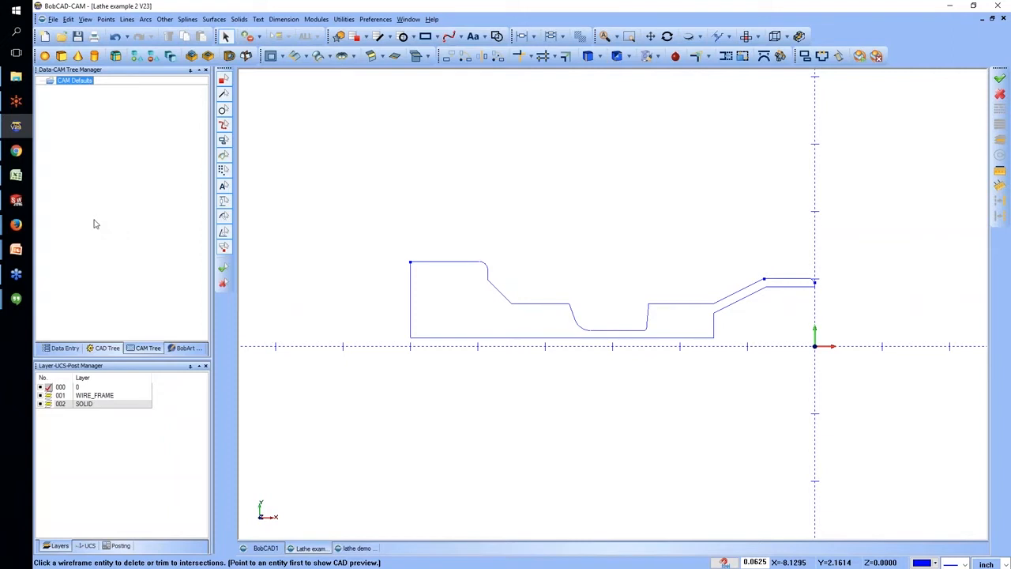
pyautogui.rightClick(82, 82)
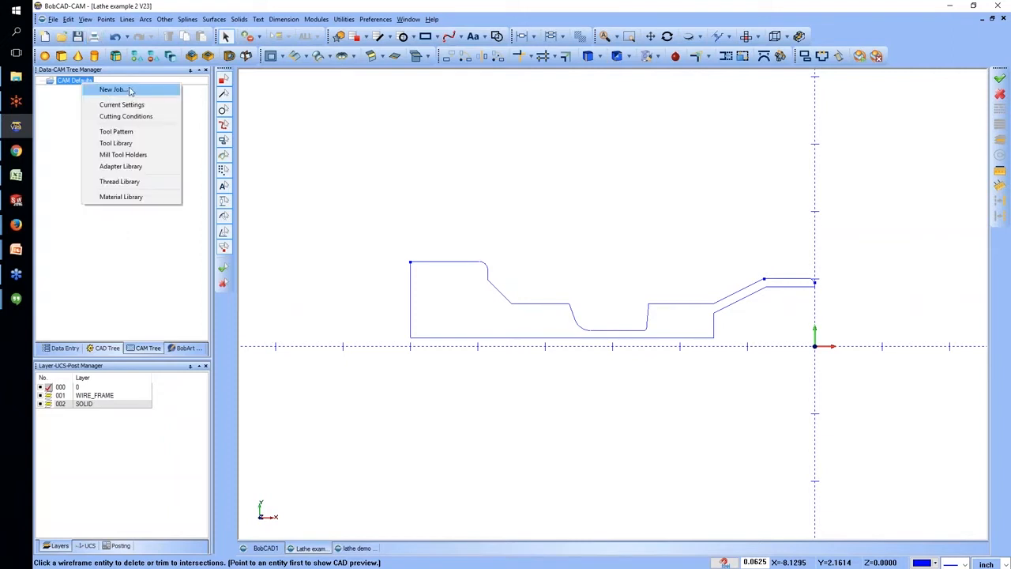
pyautogui.click(129, 89)
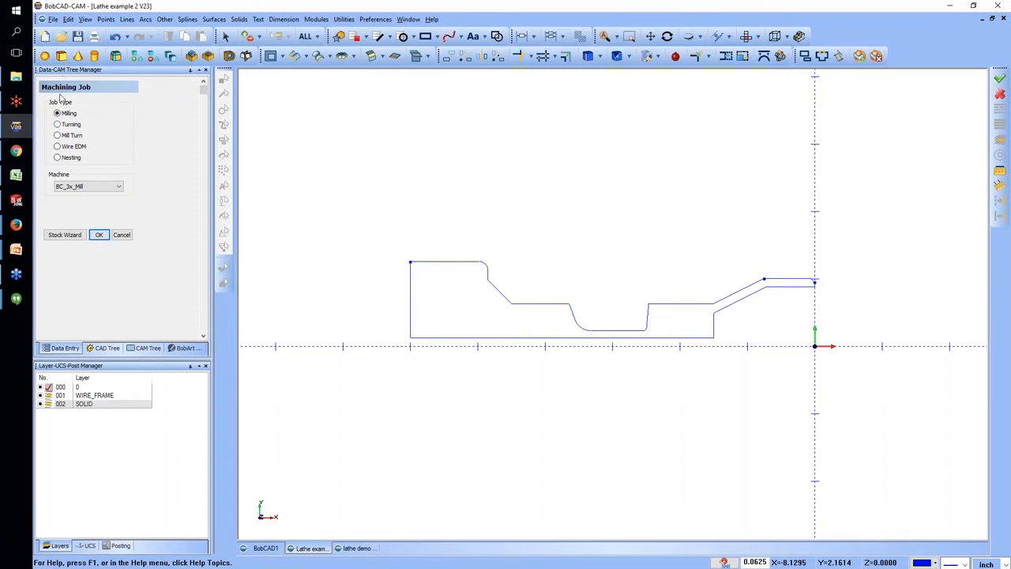
pyautogui.click(68, 126)
pyautogui.click(84, 188)
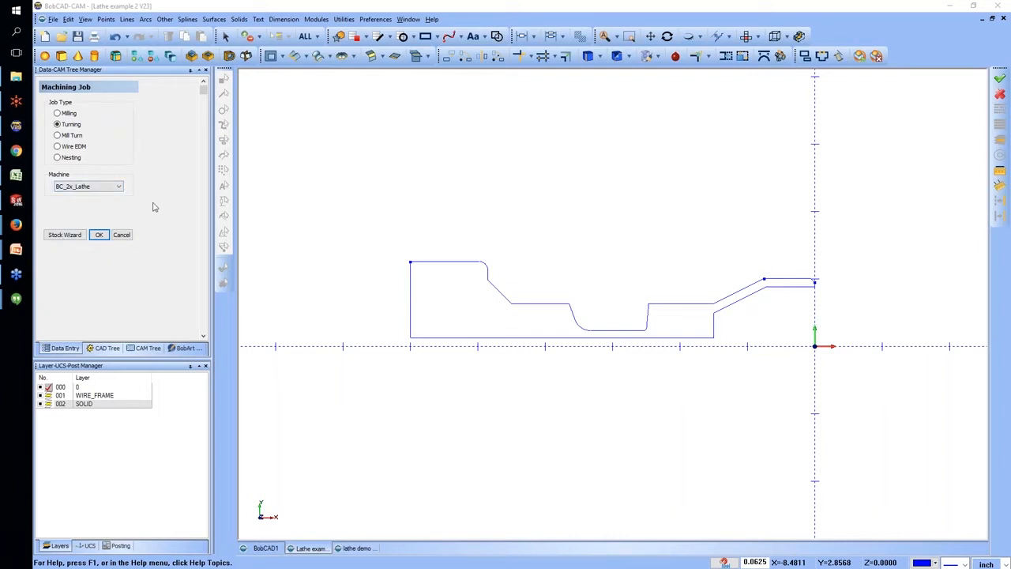
# Define cylindrical stock for the turning job with a 3-inch diameter and an 8-inch length, without picking a solid workpiece.
pyautogui.click(68, 235)
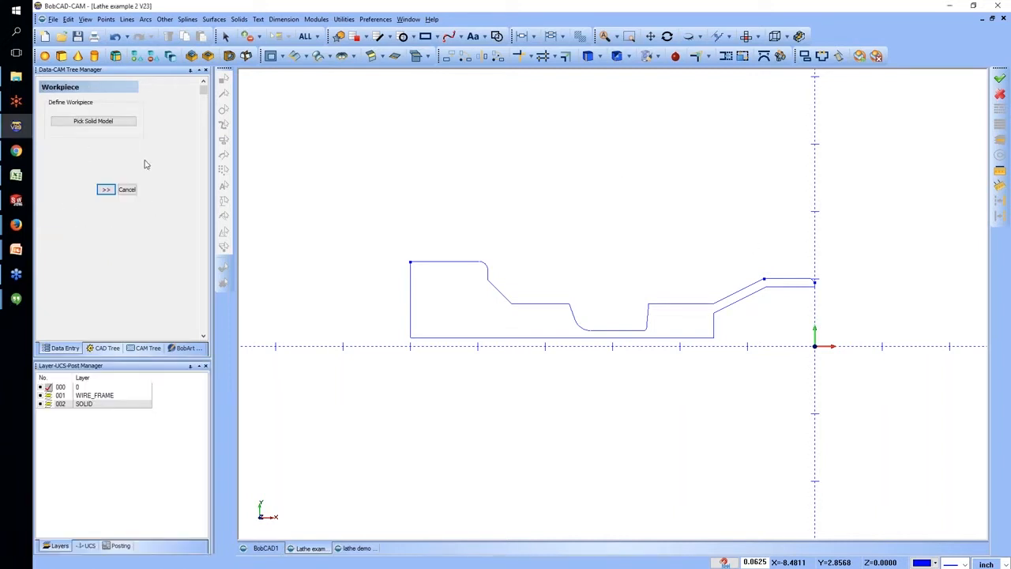
pyautogui.click(108, 192)
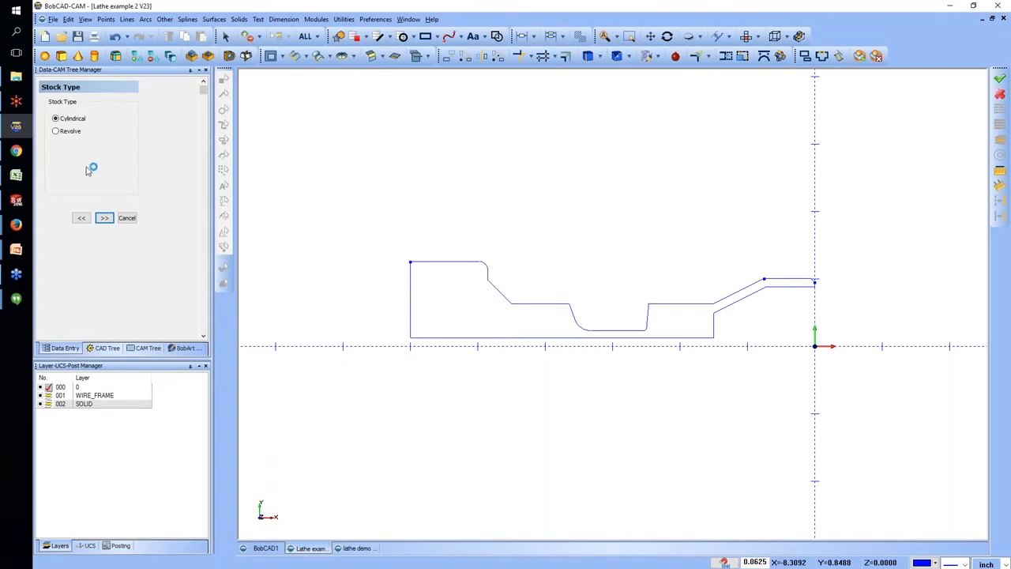
pyautogui.click(106, 218)
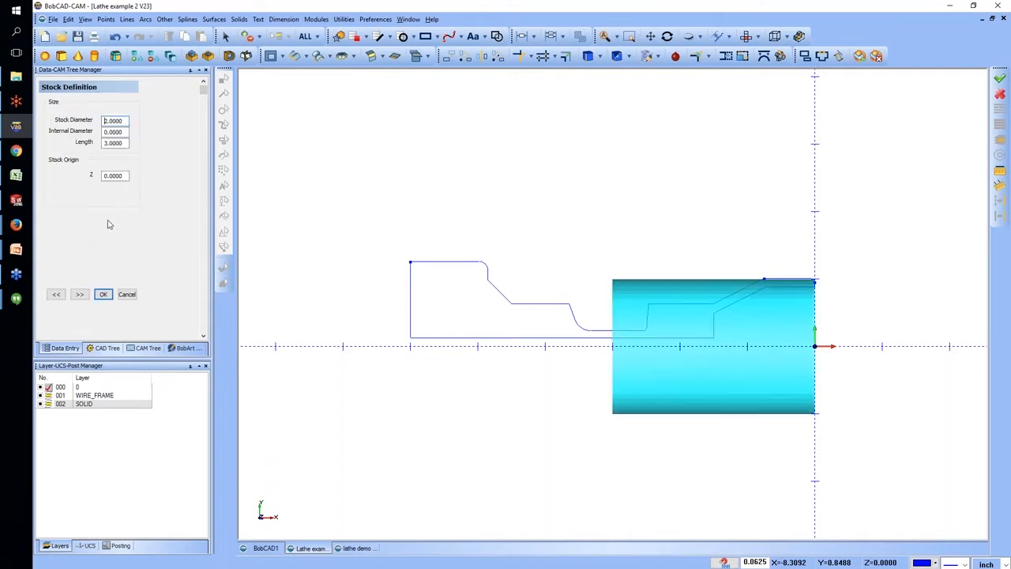
pyautogui.click(121, 122)
pyautogui.doubleClick(121, 122)
pyautogui.write('3')
pyautogui.press('Tab')
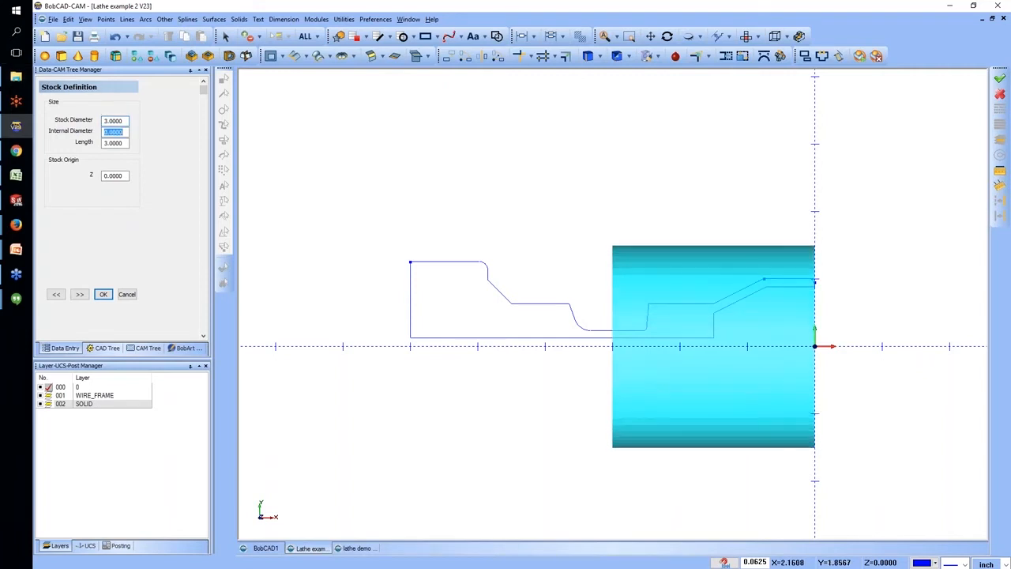
pyautogui.press('Tab')
pyautogui.write('8')
pyautogui.press('Tab')
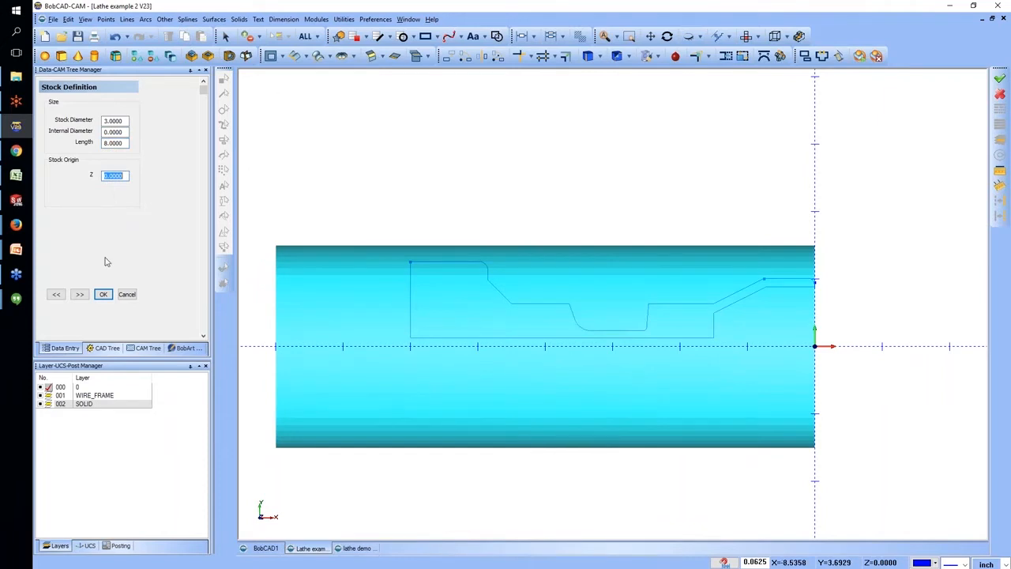
# Accept the machine setup's default face, diameter and internal diameter clearances, and finish creating the turning job.
pyautogui.click(80, 295)
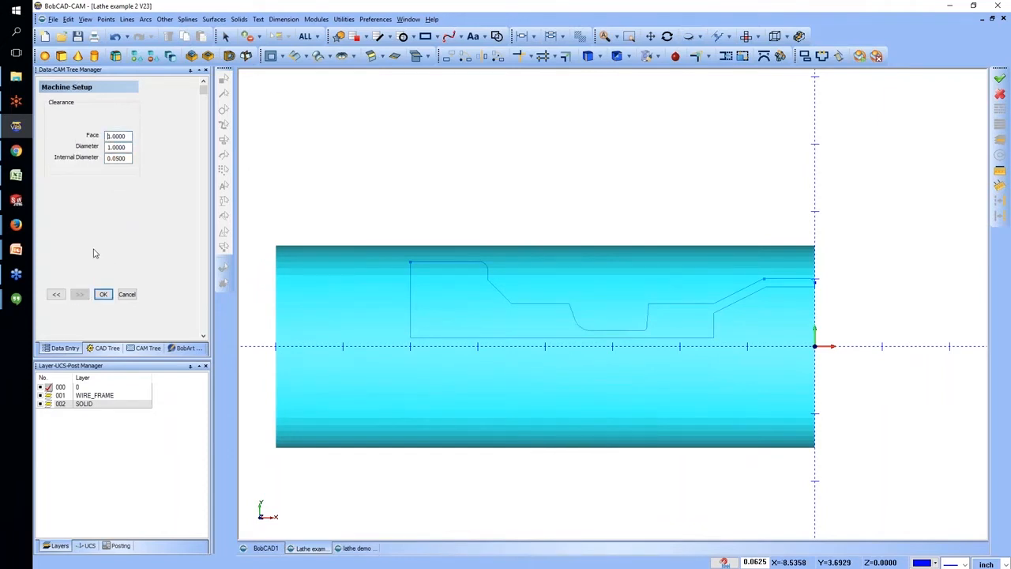
pyautogui.click(123, 136)
pyautogui.click(105, 295)
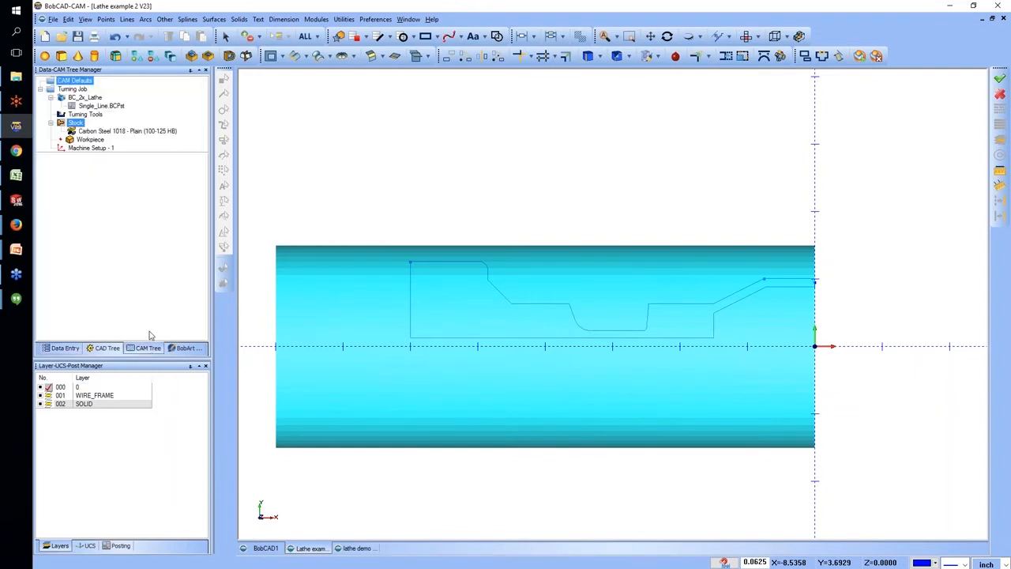
# Start adding a new rough tool in the turning job's tool library, keeping the N - 0 Deg insert clearance.
pyautogui.click(110, 132)
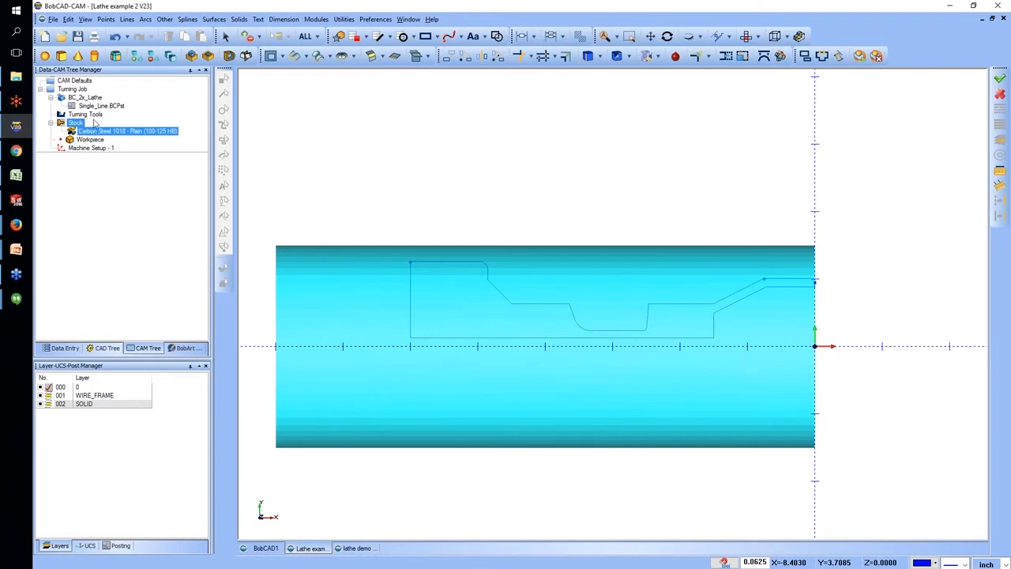
pyautogui.click(98, 98)
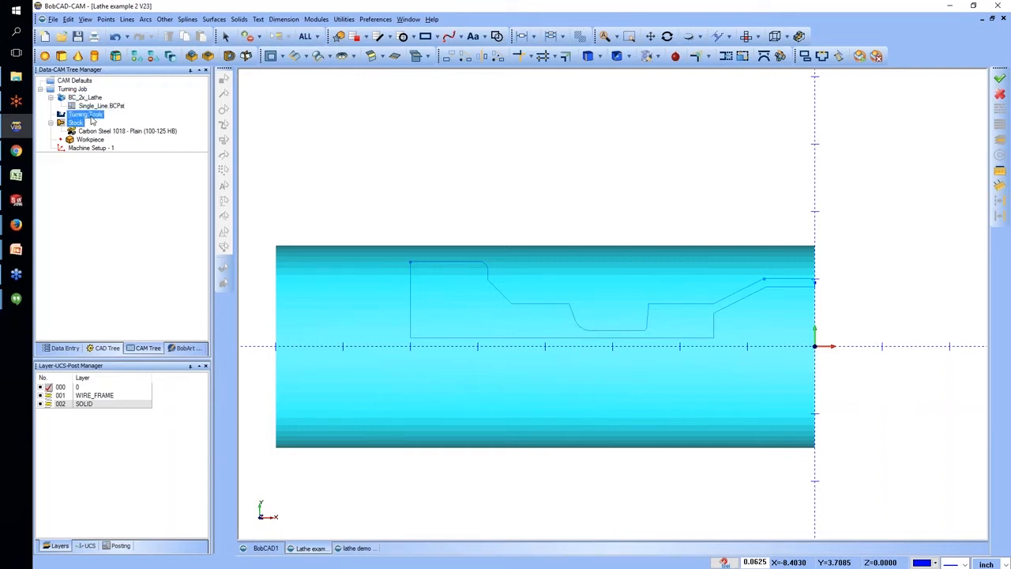
pyautogui.rightClick(93, 118)
pyautogui.click(136, 124)
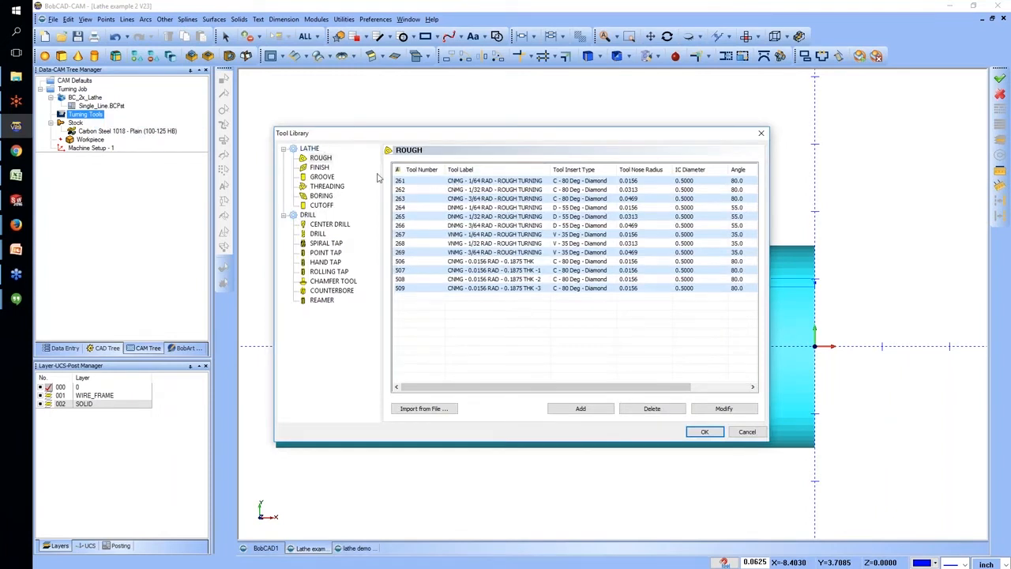
pyautogui.click(320, 158)
pyautogui.click(582, 408)
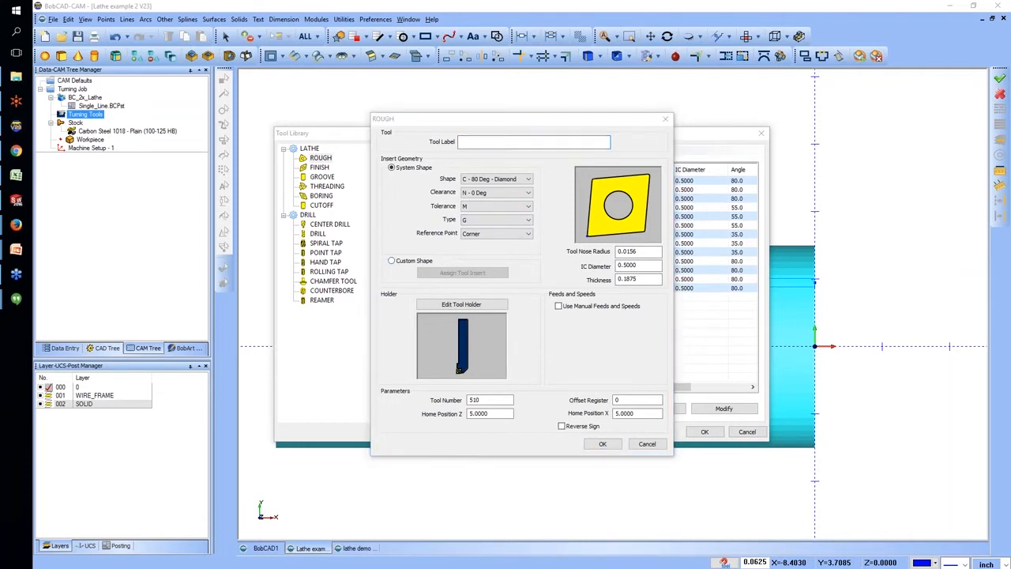
pyautogui.click(496, 197)
pyautogui.click(490, 203)
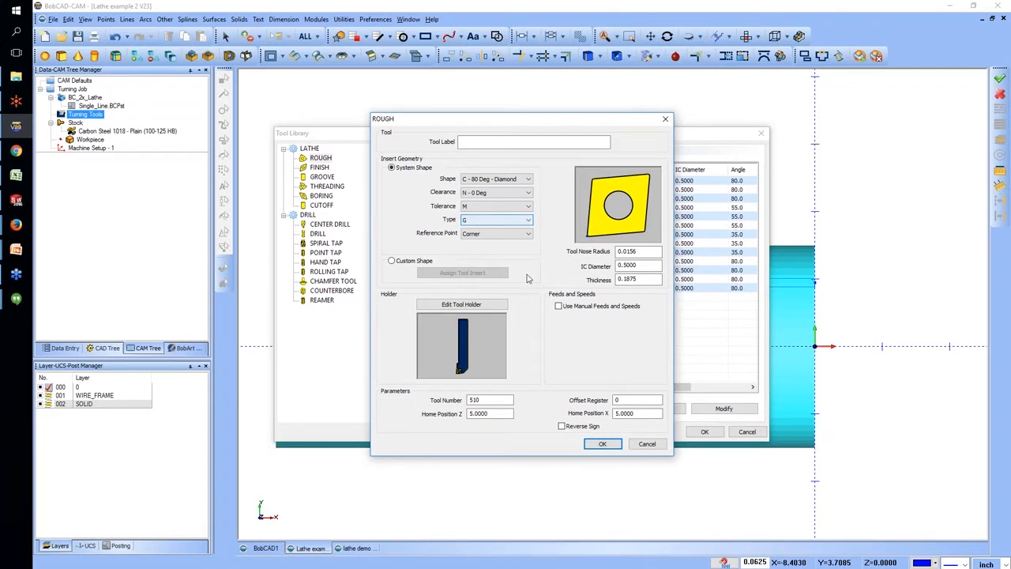
# Compare the available holder shapes for the new rough tool and accept the first shape.
pyautogui.click(462, 307)
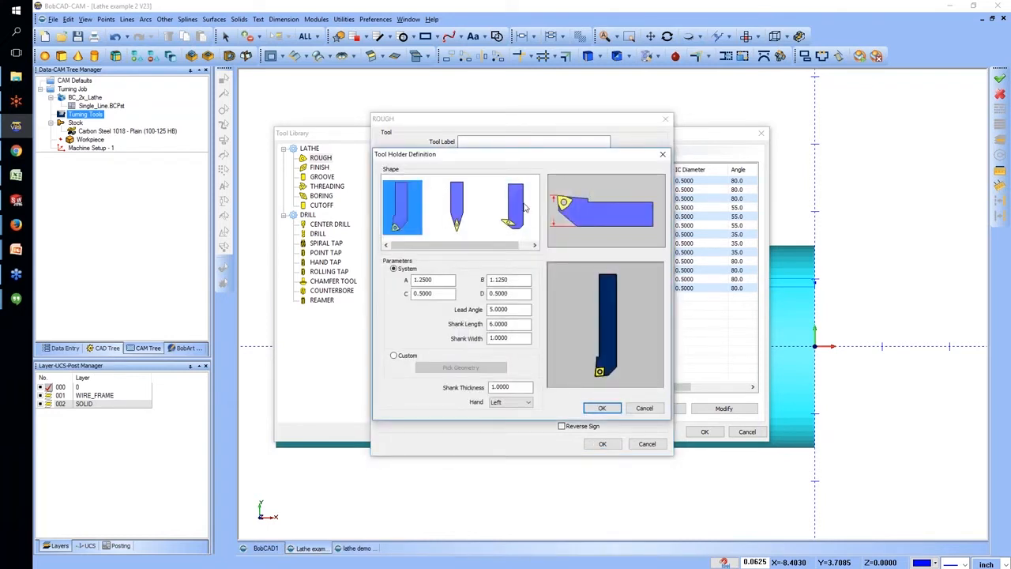
pyautogui.click(456, 207)
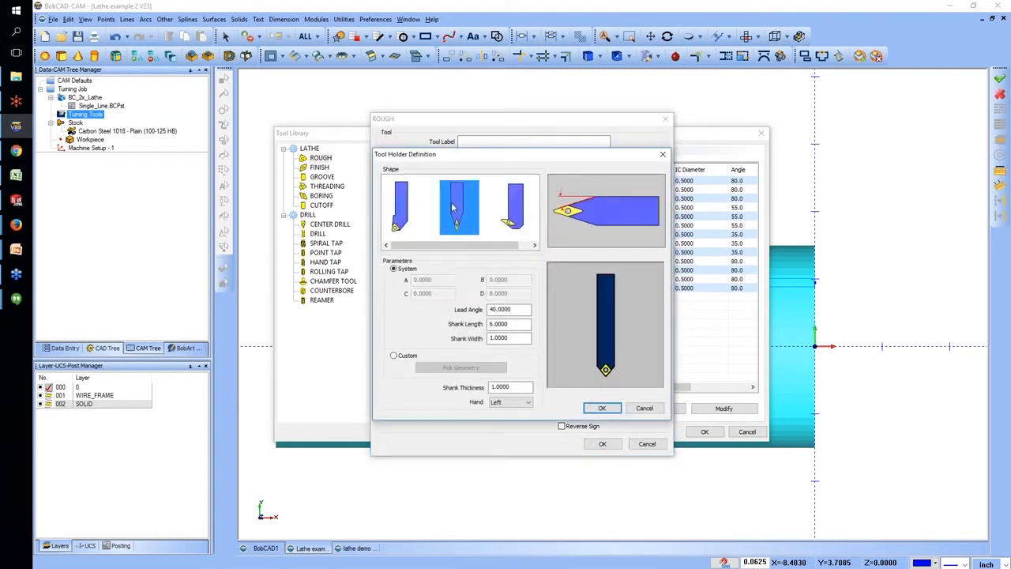
pyautogui.click(515, 210)
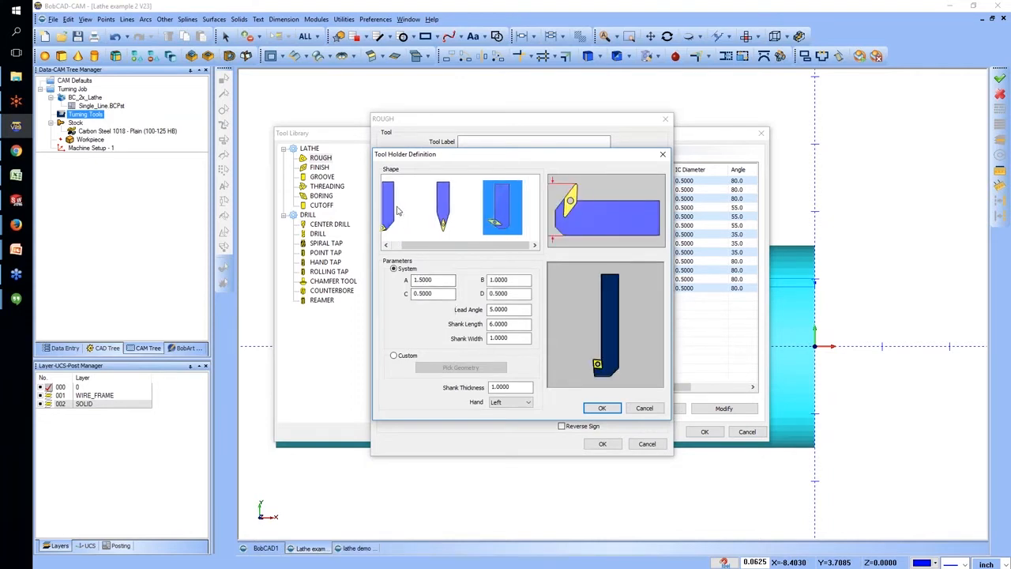
pyautogui.click(398, 211)
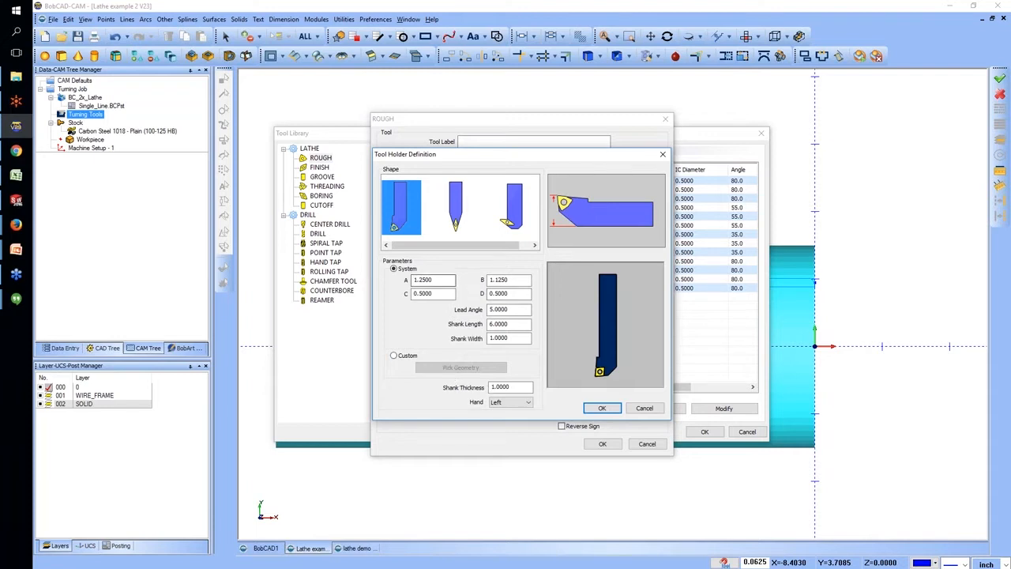
pyautogui.click(599, 408)
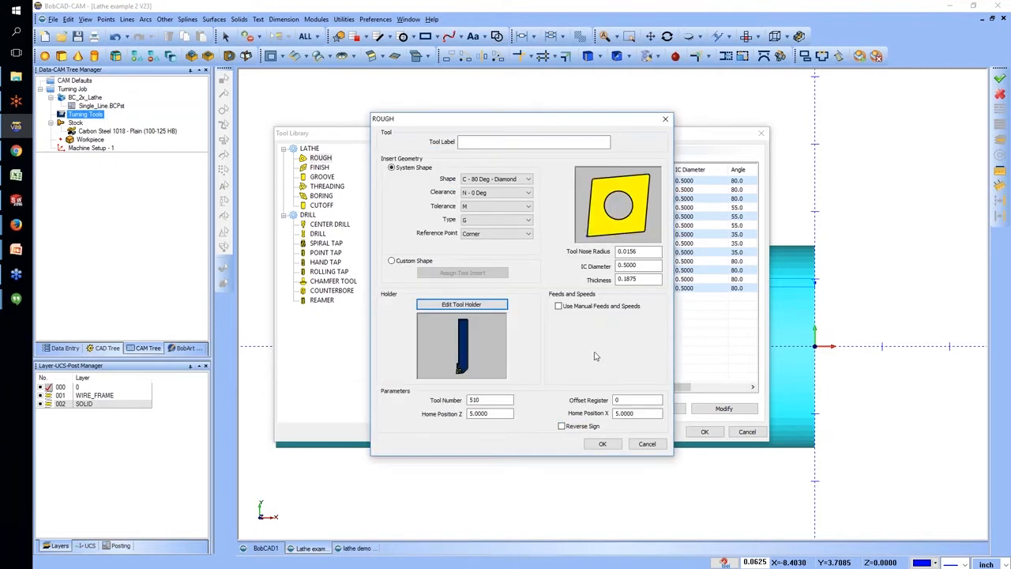
# Compare the Tip, Center and Corner reference points for the new rough tool, then discard the tool and close the tool library.
pyautogui.click(528, 234)
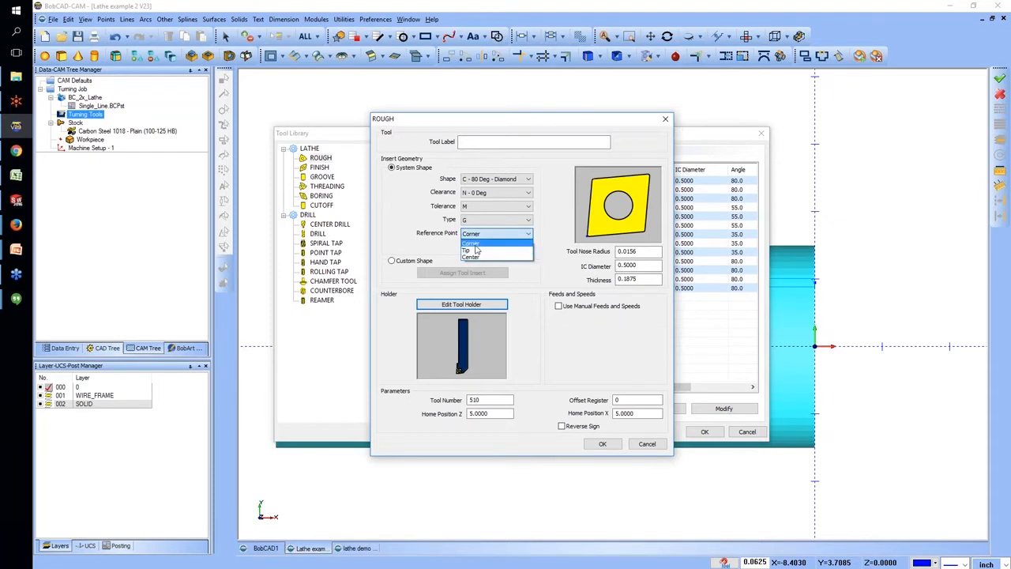
pyautogui.click(473, 250)
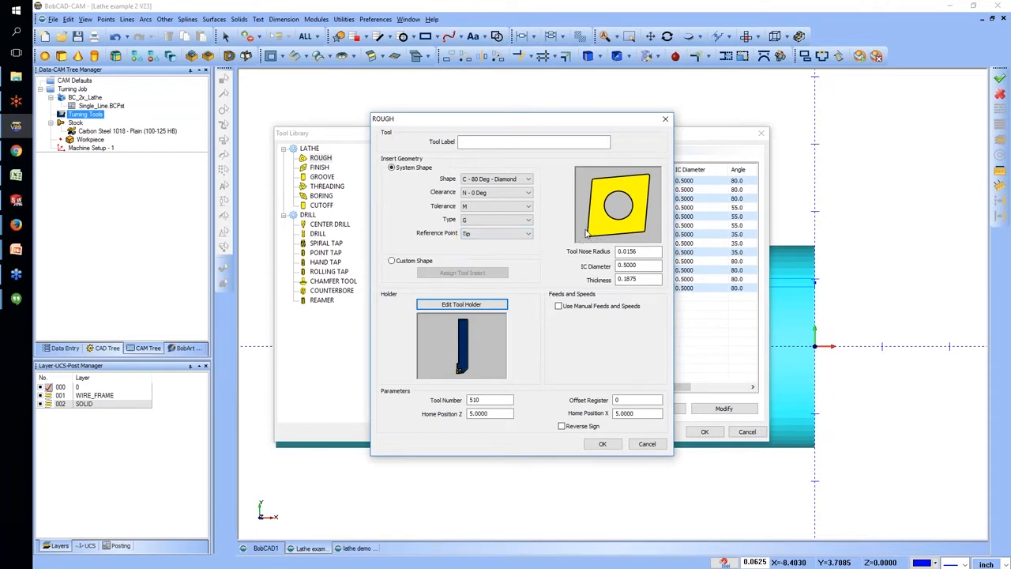
pyautogui.click(508, 235)
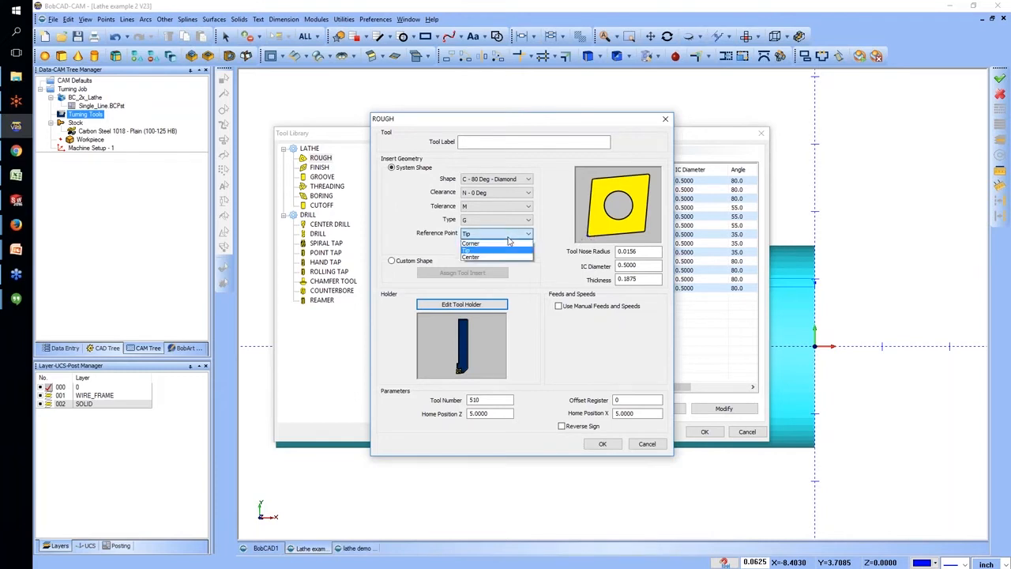
pyautogui.click(508, 246)
pyautogui.click(491, 236)
pyautogui.click(485, 260)
pyautogui.click(485, 258)
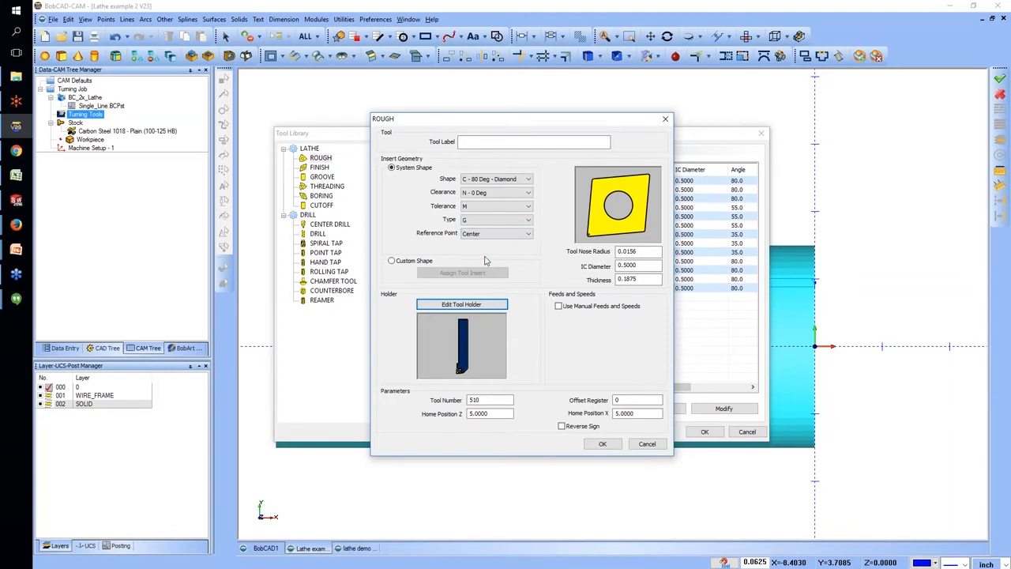
pyautogui.click(481, 234)
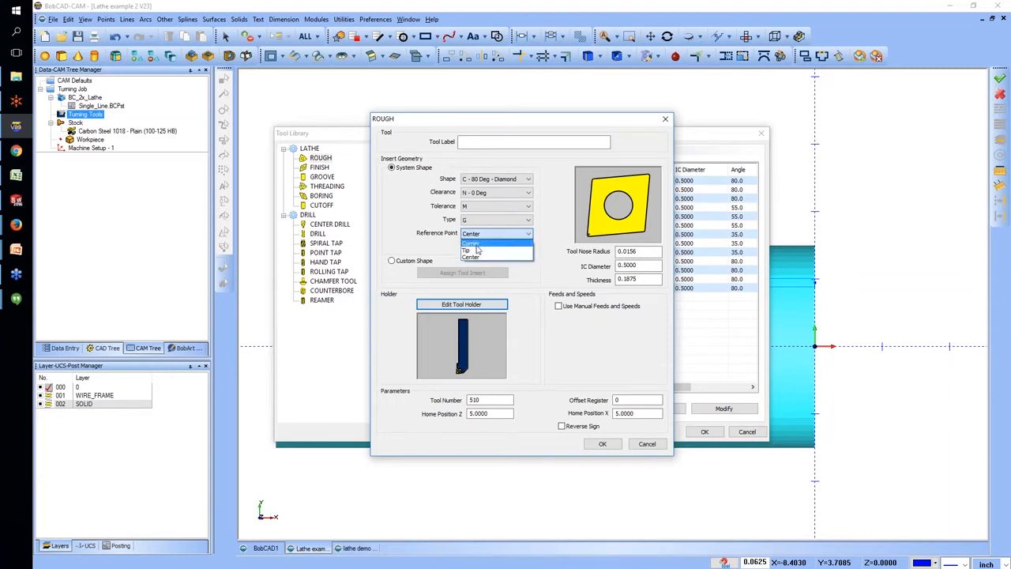
pyautogui.click(477, 250)
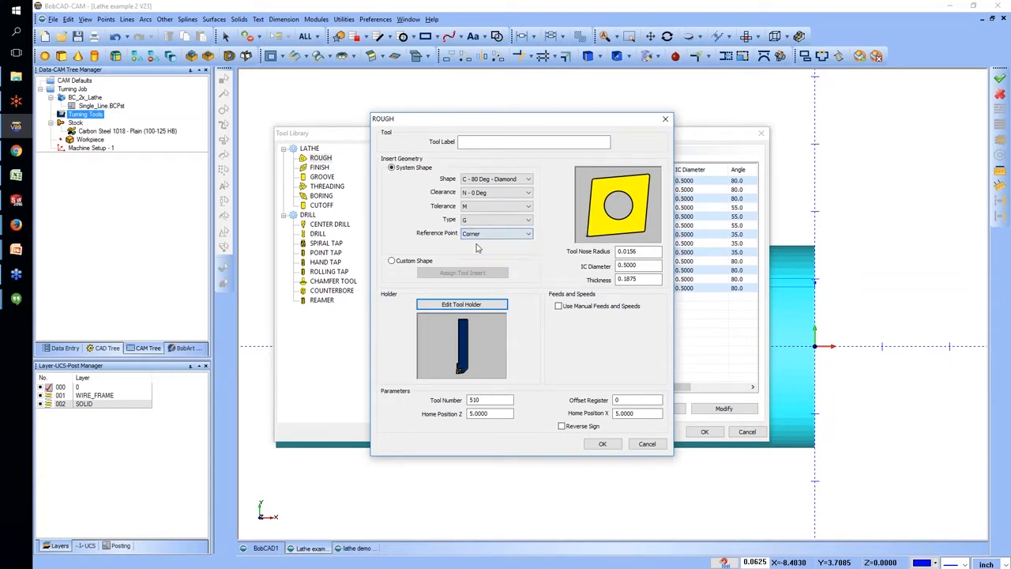
pyautogui.click(646, 445)
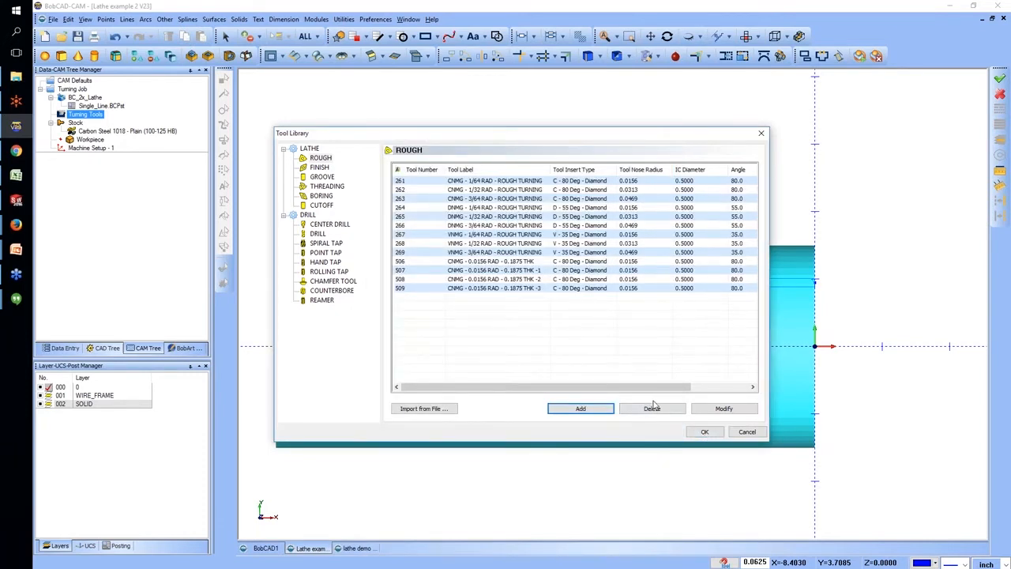
pyautogui.click(705, 432)
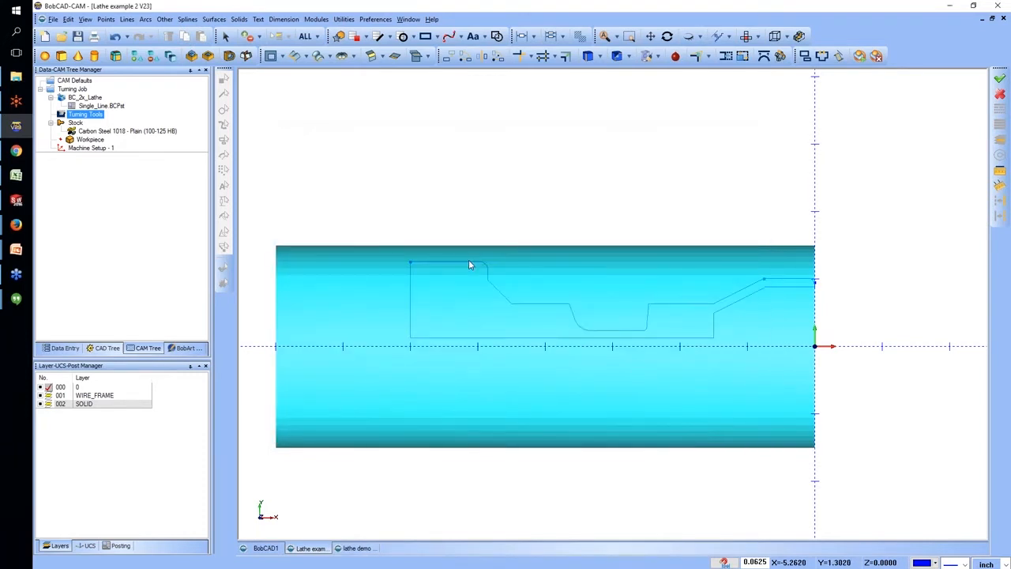
# Blank the turning job's stock so the profile geometry is unobstructed.
pyautogui.rightClick(81, 126)
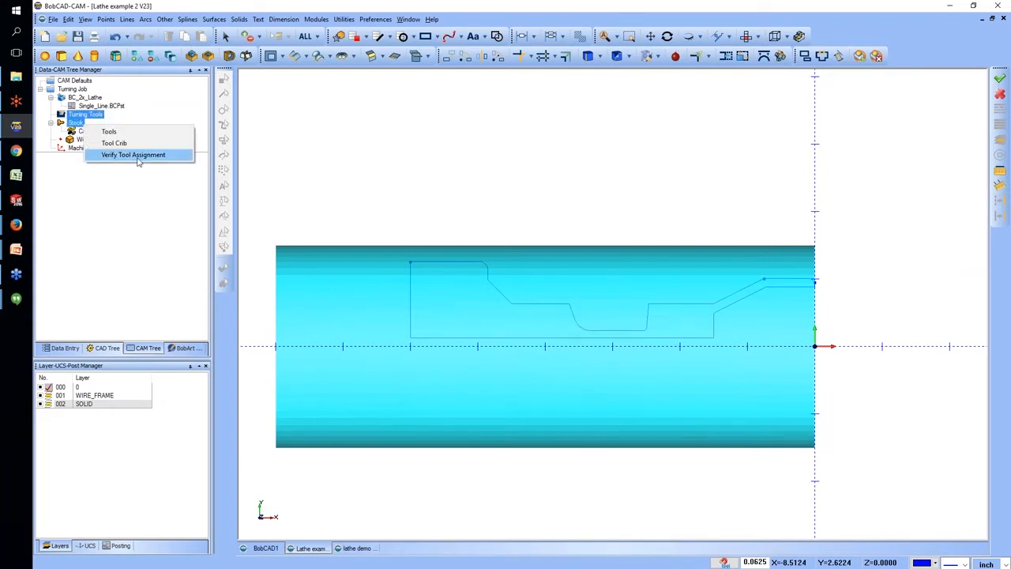
pyautogui.rightClick(76, 125)
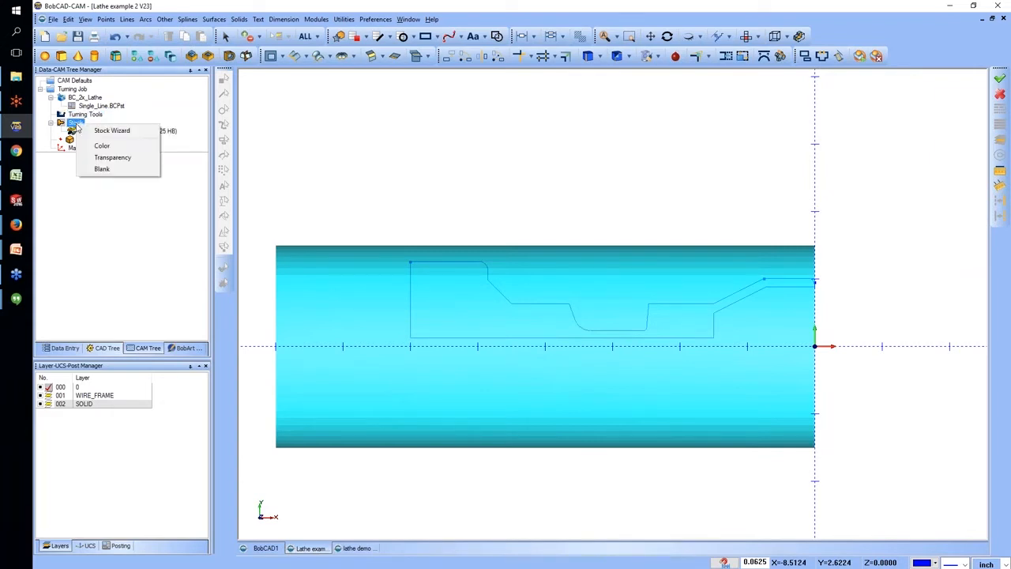
pyautogui.click(101, 168)
# Add a Lathe Turning feature to Machine Setup - 1 and assign the outer contour of the part profile as its geometry.
pyautogui.rightClick(91, 149)
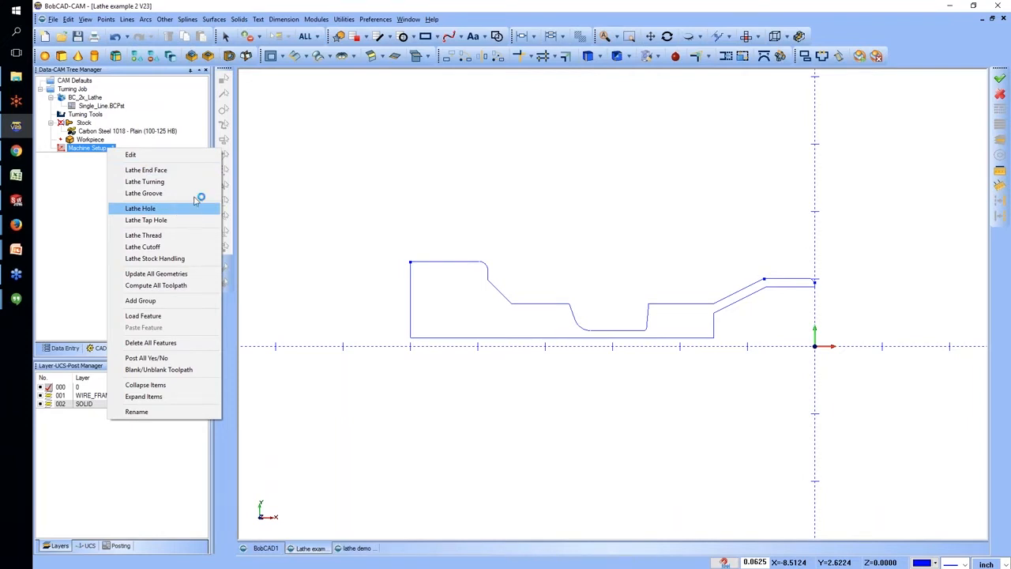
pyautogui.click(194, 183)
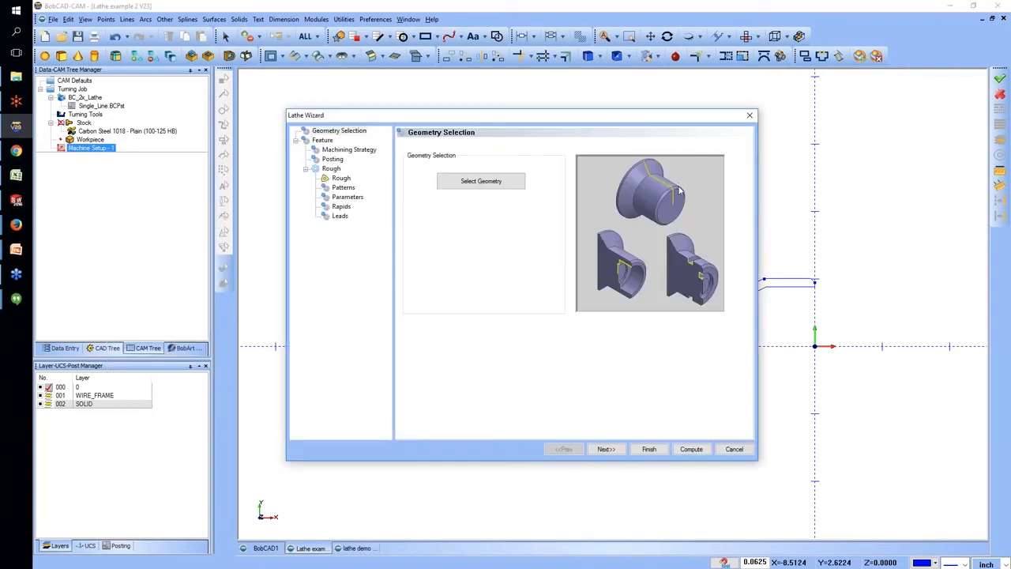
pyautogui.click(483, 184)
pyautogui.moveTo(443, 237); pyautogui.dragTo(677, 334)
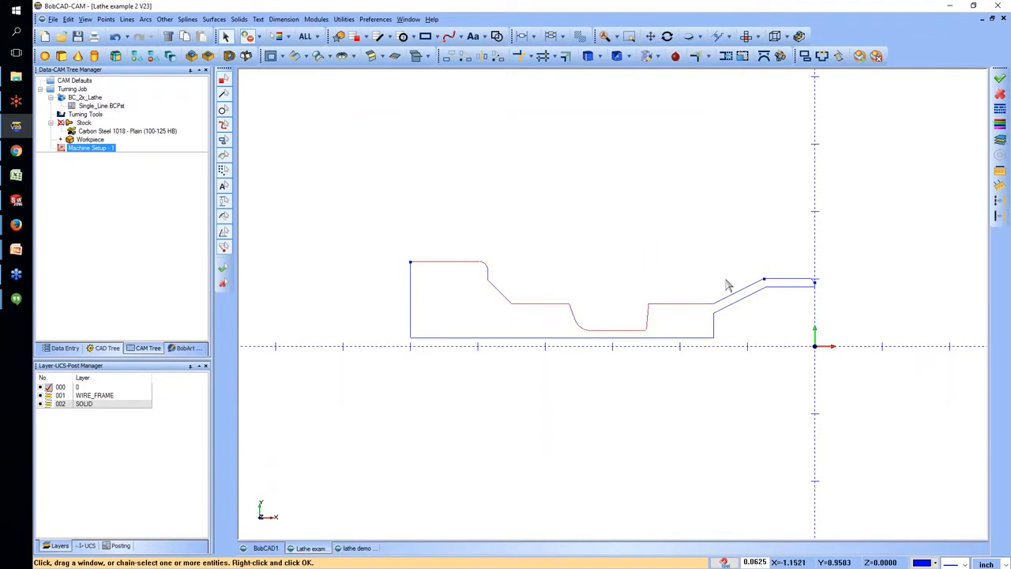
pyautogui.click(822, 282)
pyautogui.rightClick(528, 215)
pyautogui.click(550, 222)
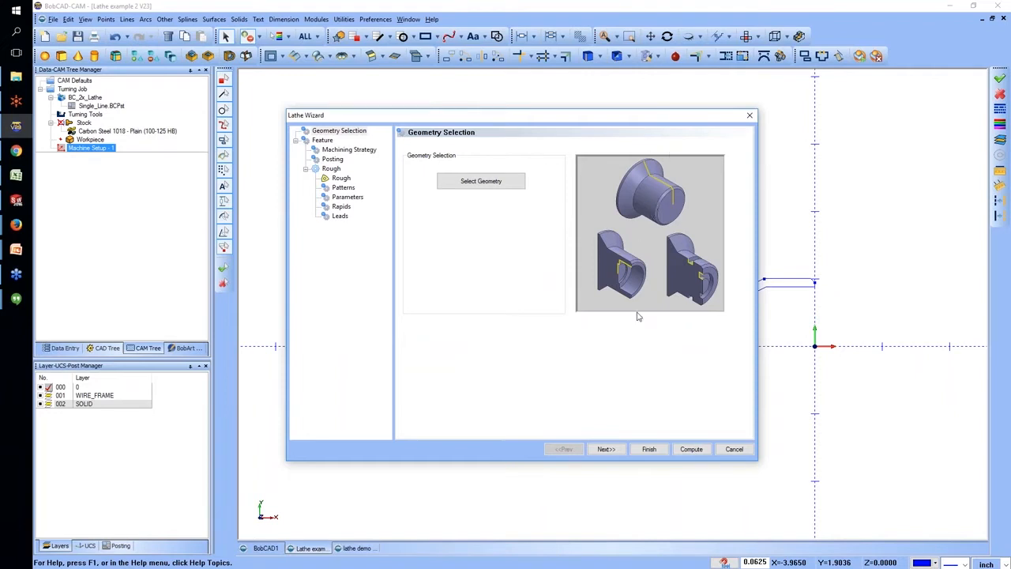
# Compare the OD, ID, Front Face and Back face feature types, and set the turning feature's type to OD.
pyautogui.click(607, 450)
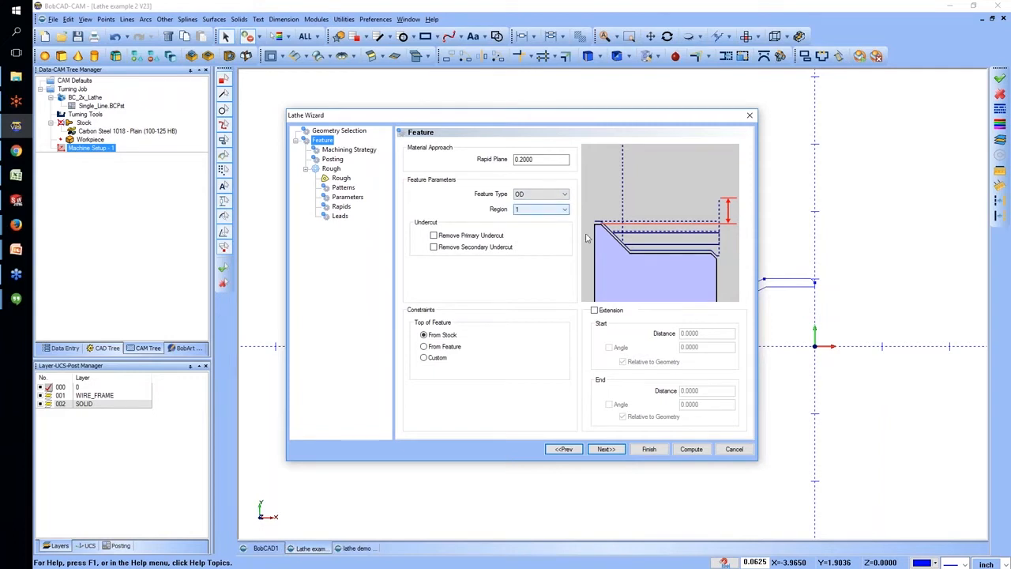
pyautogui.click(545, 195)
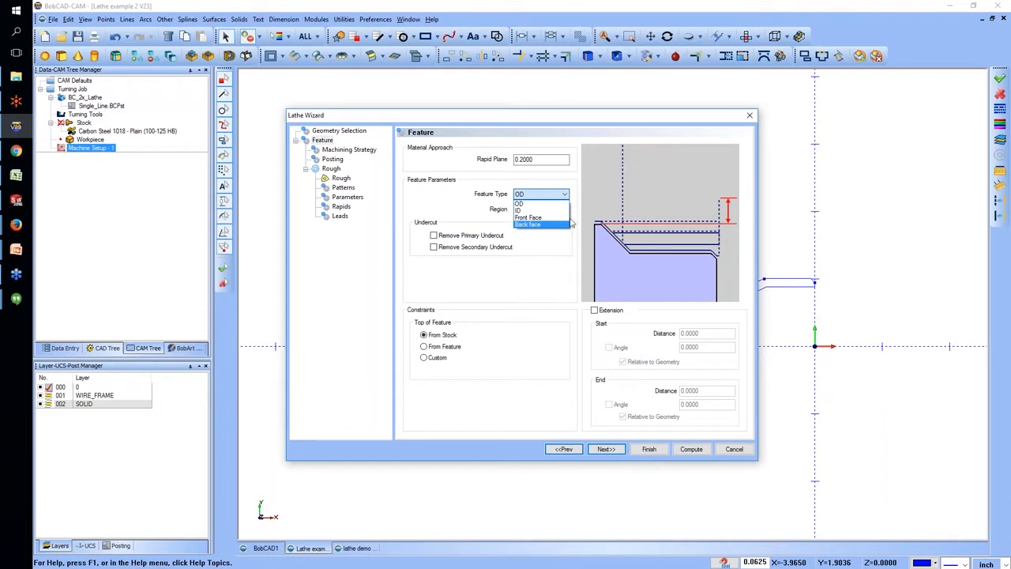
pyautogui.click(528, 203)
pyautogui.click(534, 194)
pyautogui.click(528, 210)
pyautogui.click(530, 195)
pyautogui.click(524, 218)
pyautogui.click(538, 195)
pyautogui.click(527, 224)
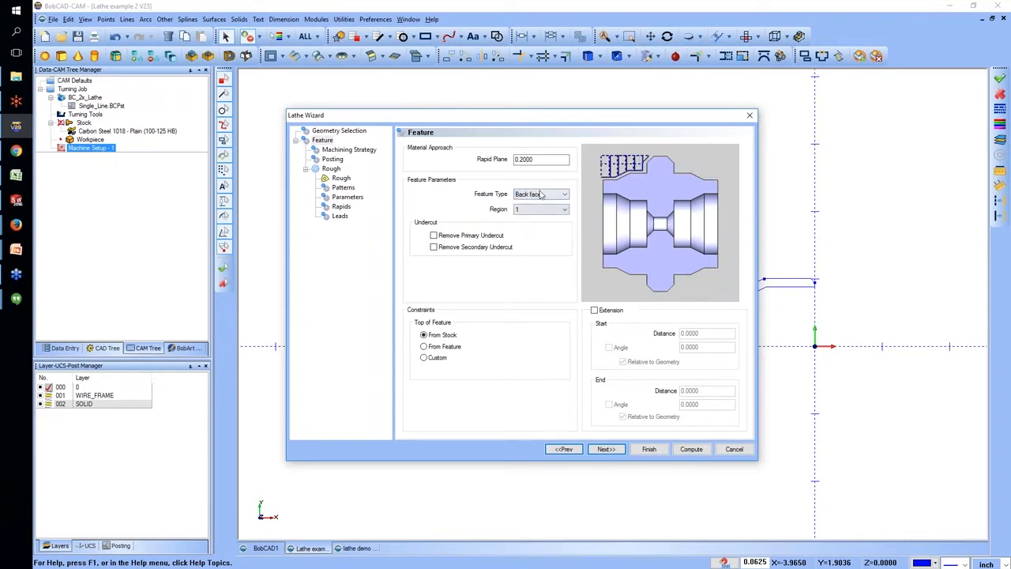
pyautogui.click(542, 194)
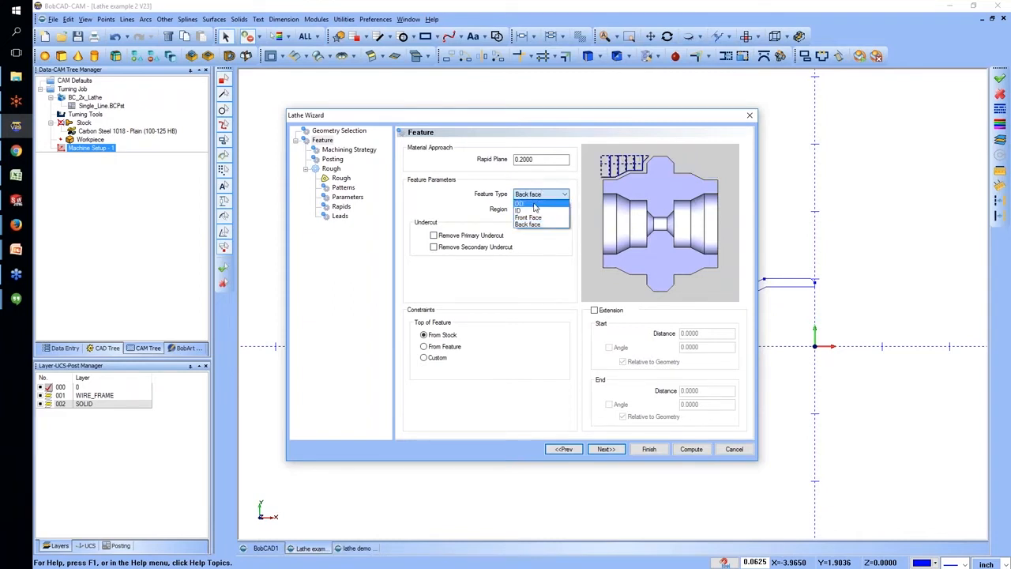
pyautogui.click(537, 203)
# Compare regions 1 and 2, set the feature's region to 1 and accept the feature parameters without an extension.
pyautogui.click(544, 209)
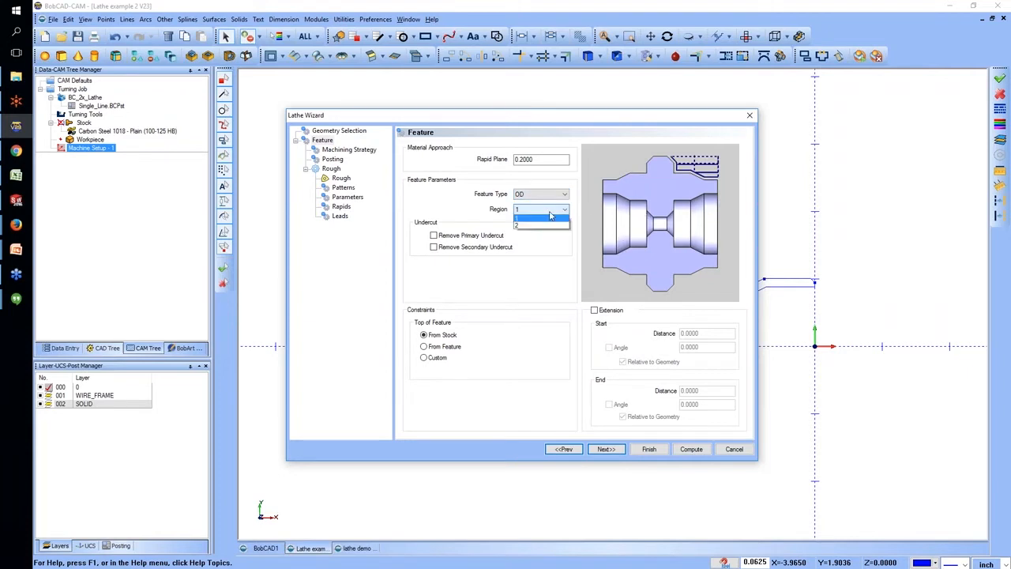
pyautogui.click(543, 227)
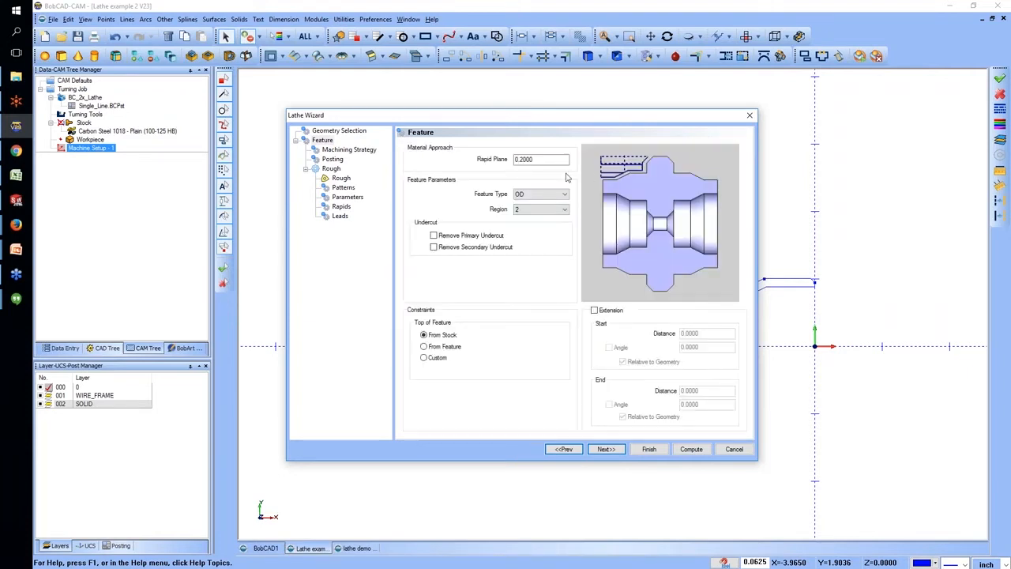
pyautogui.click(549, 211)
pyautogui.click(542, 219)
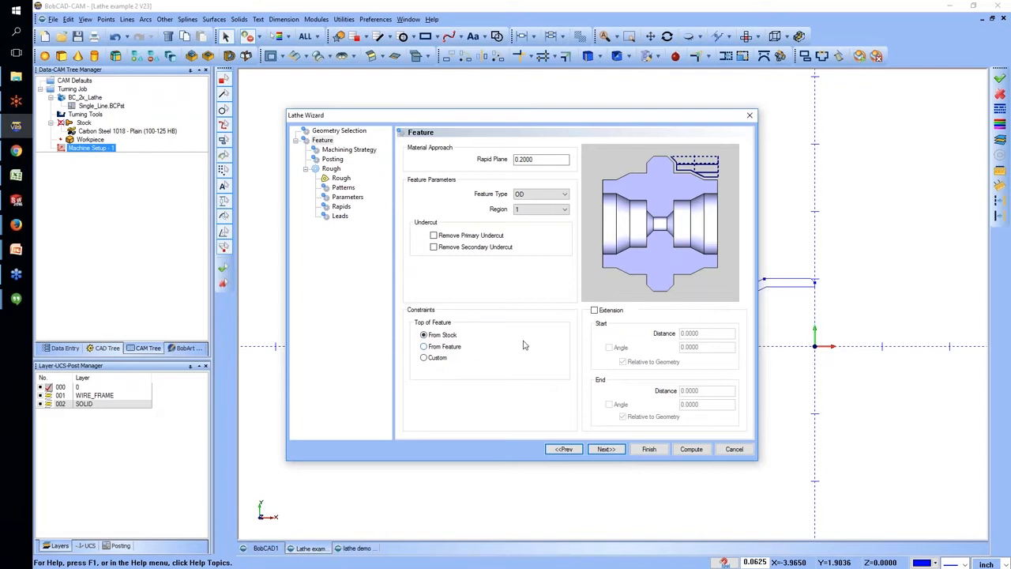
pyautogui.click(598, 312)
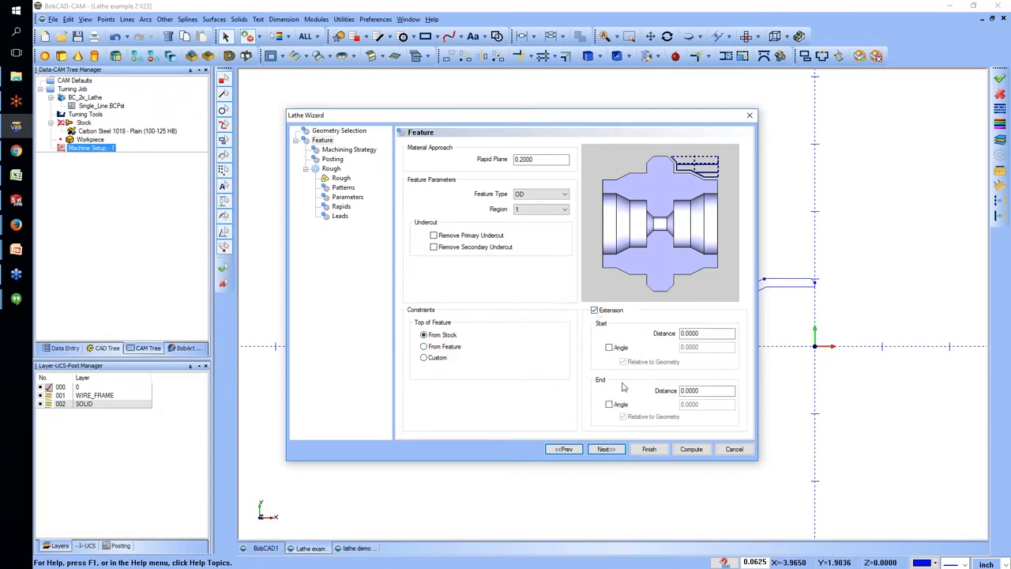
pyautogui.click(596, 311)
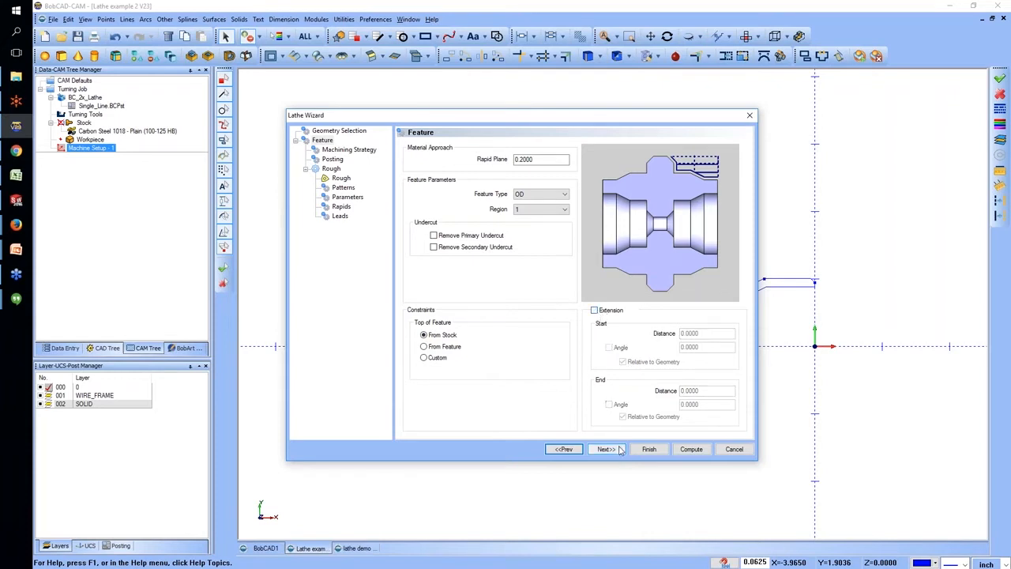
pyautogui.click(606, 449)
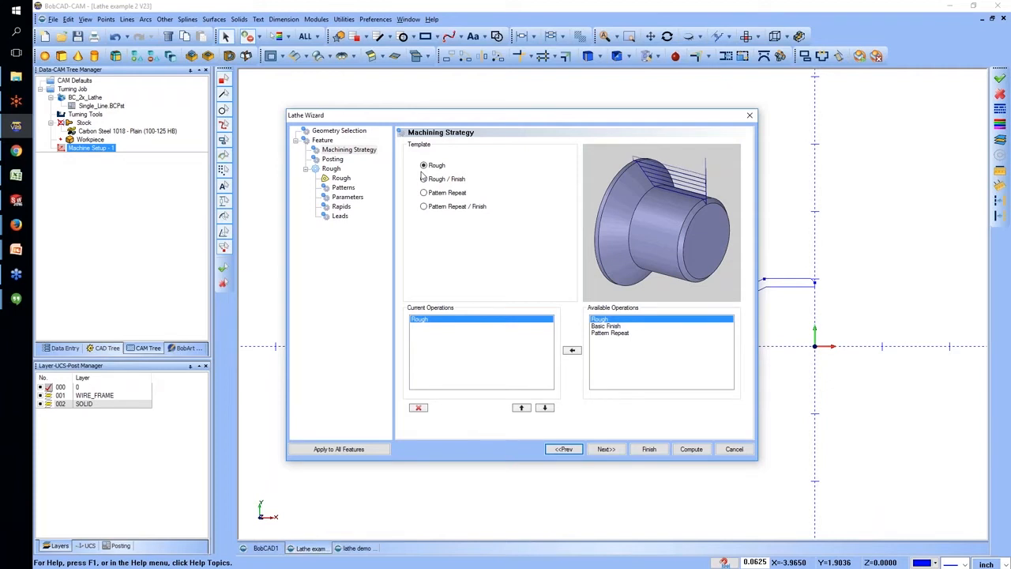
# Accept the Rough machining strategy template and keep Separate Moves as the posting output.
pyautogui.click(606, 449)
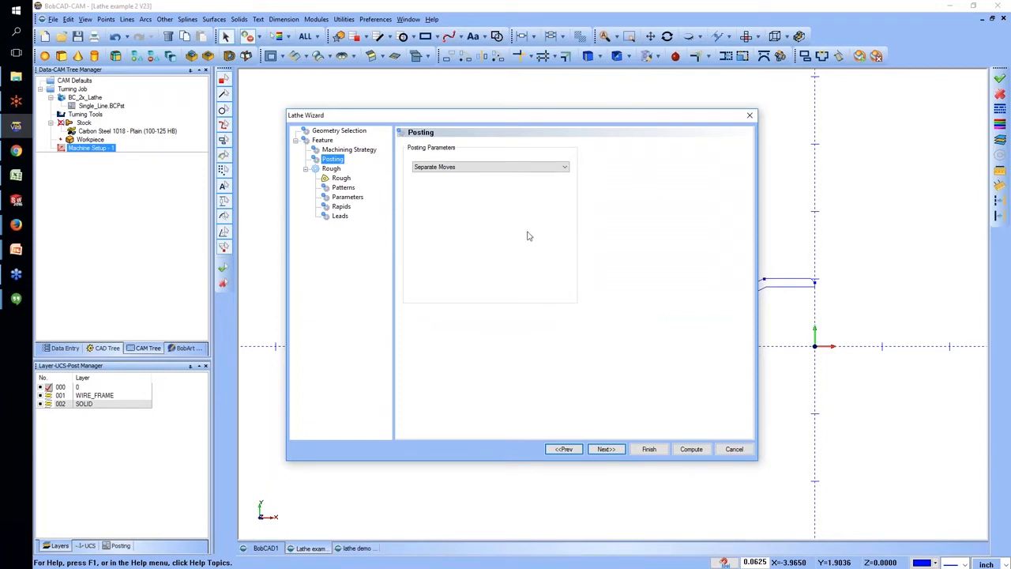
pyautogui.click(510, 167)
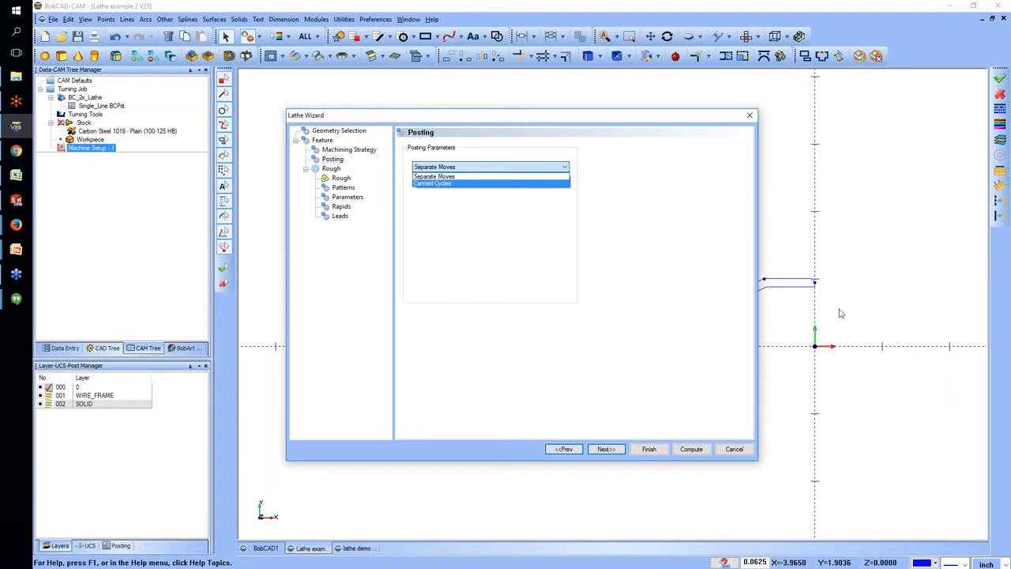
pyautogui.click(615, 407)
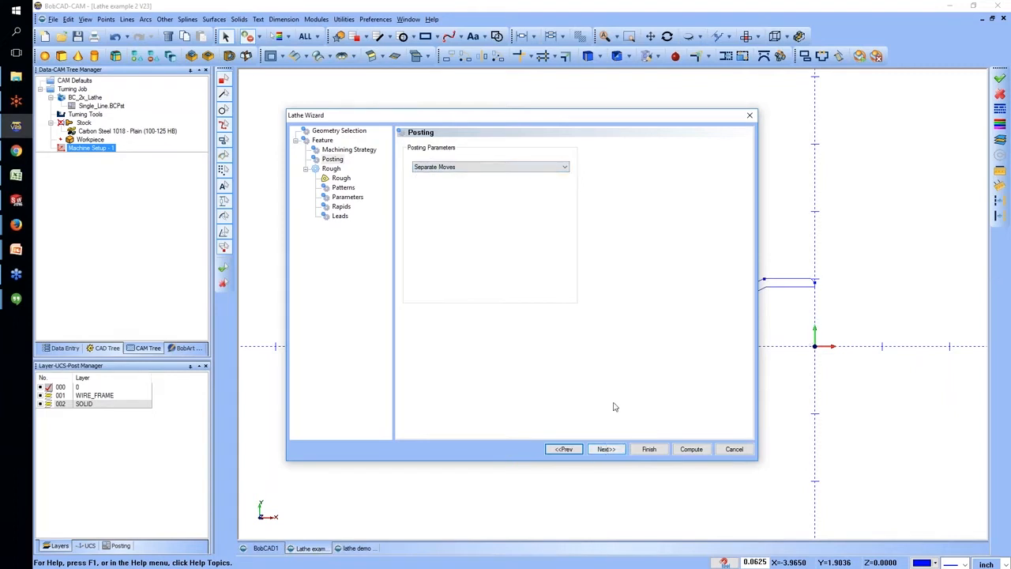
pyautogui.click(606, 449)
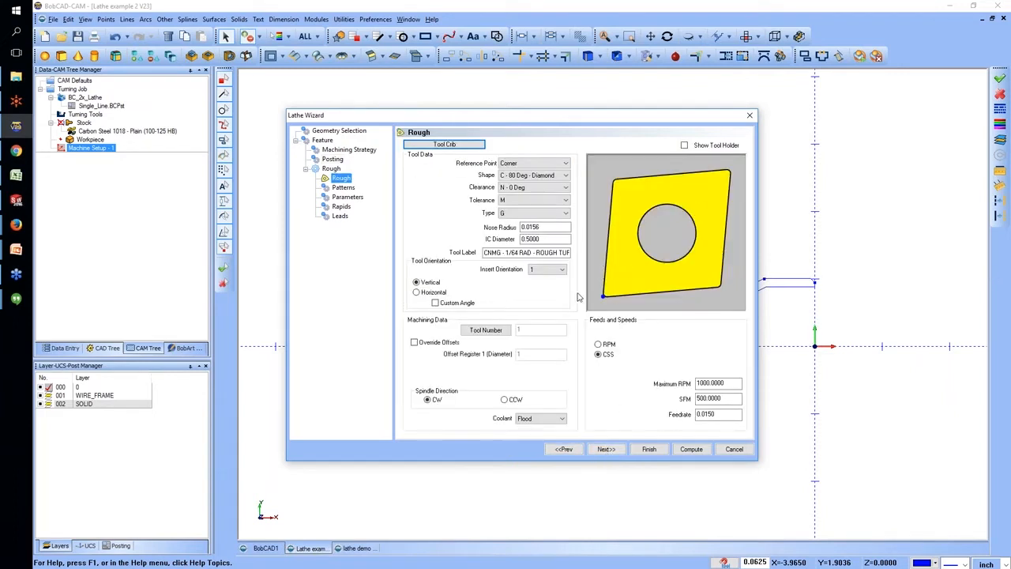
# Show the rough tool's holder, compare horizontal and vertical orientations, and accept Vertical without a custom angle.
pyautogui.click(424, 293)
pyautogui.click(431, 283)
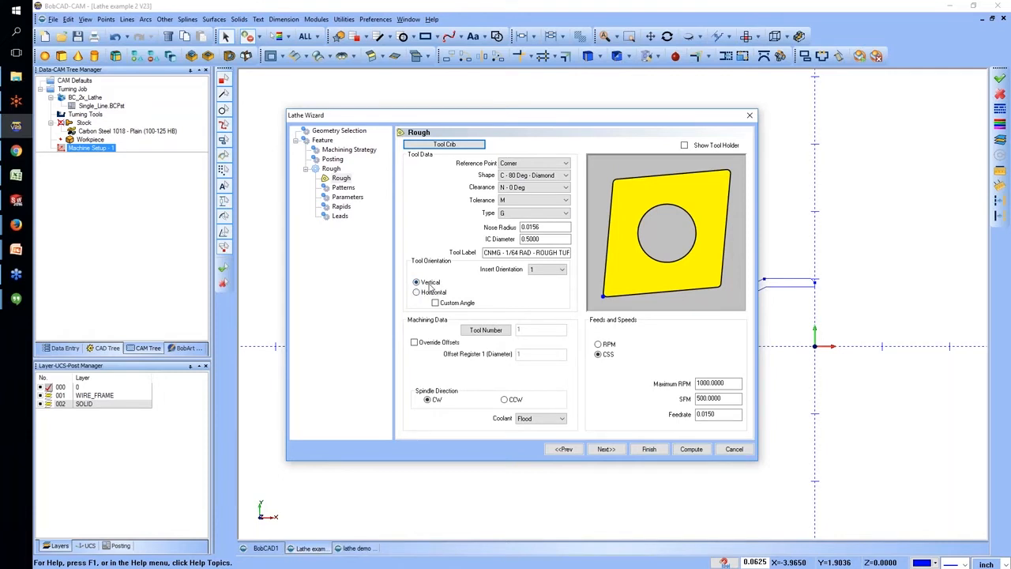
pyautogui.click(684, 145)
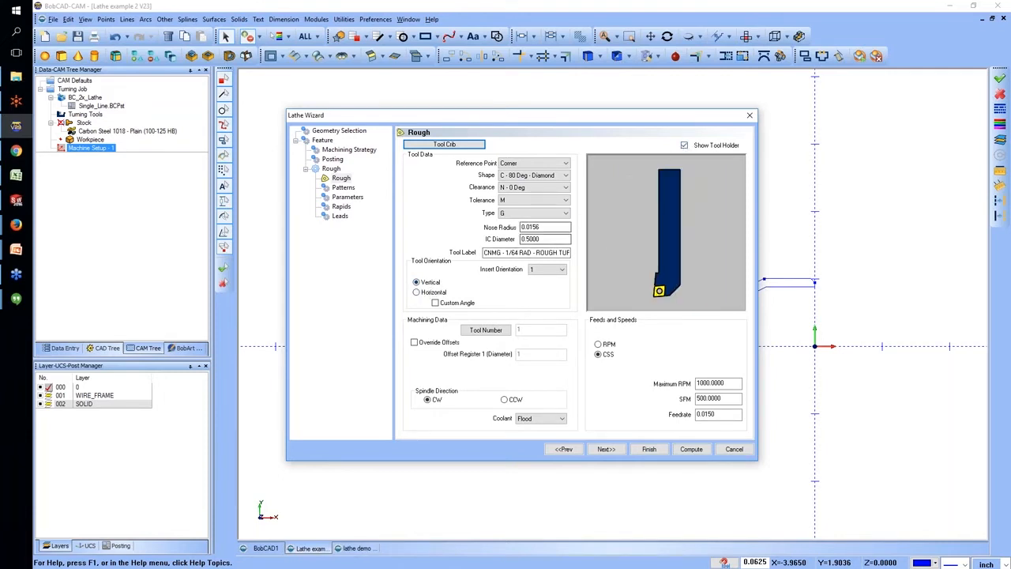
pyautogui.click(417, 293)
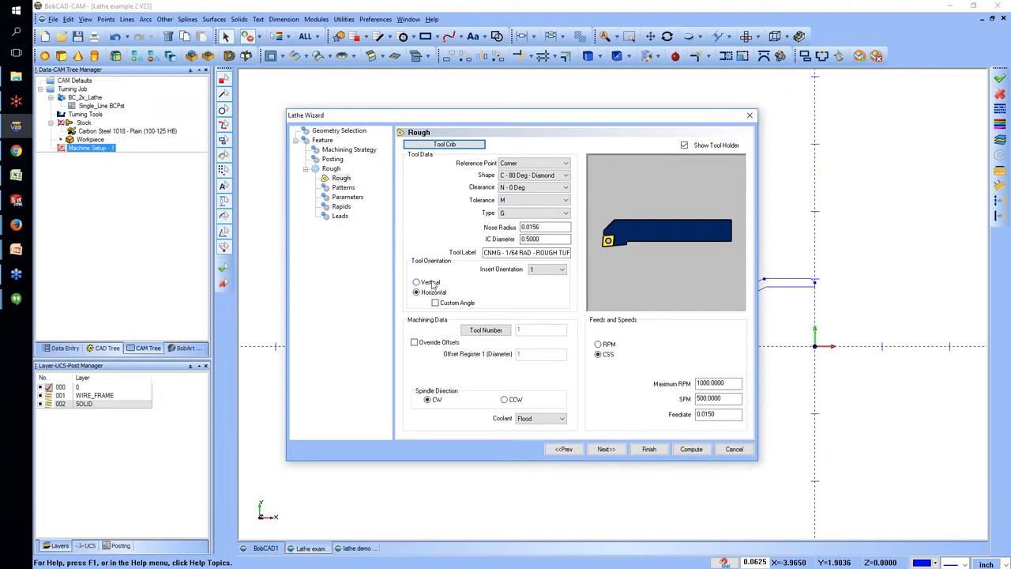
pyautogui.click(435, 303)
pyautogui.click(426, 283)
pyautogui.click(434, 302)
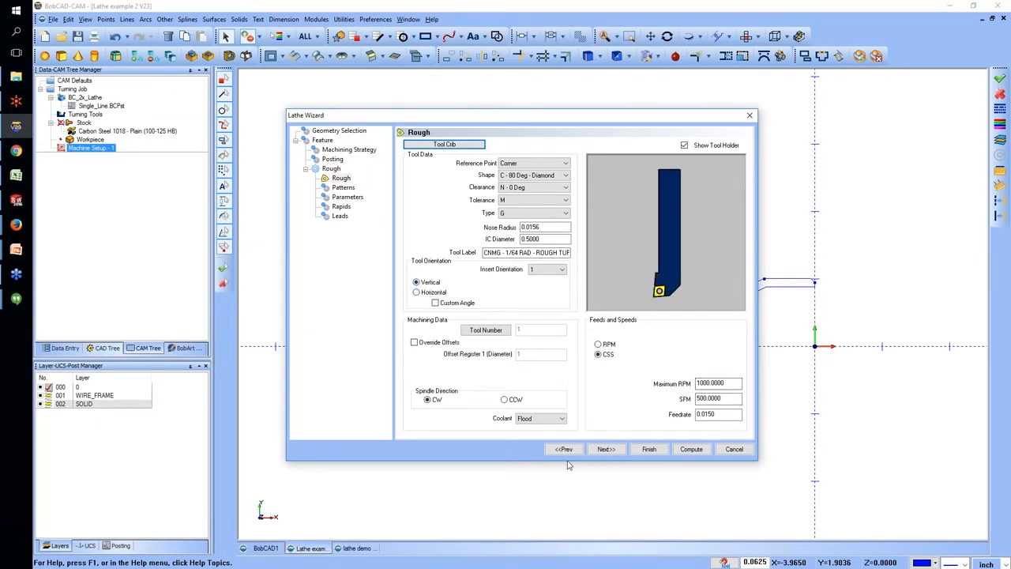
pyautogui.click(604, 449)
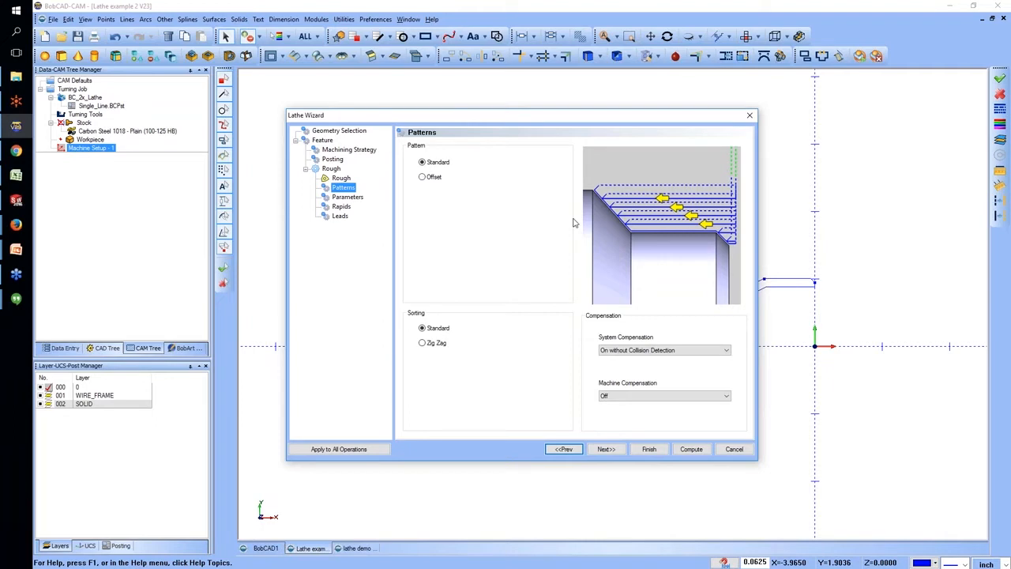
# Preview Zig Zag sorting and set the system compensation to On with Collision Detection, leaving the tool holder out.
pyautogui.click(422, 343)
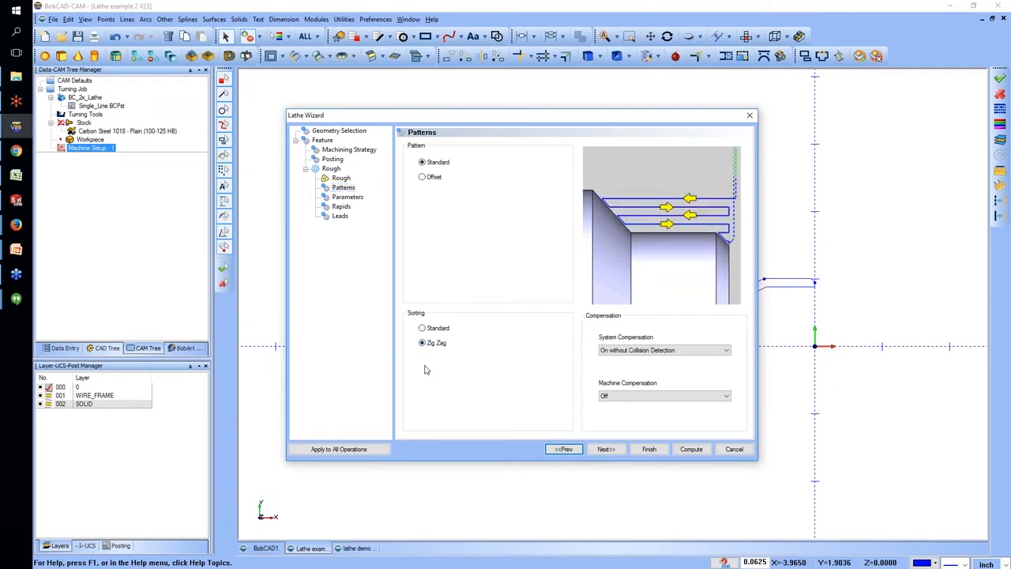
pyautogui.click(644, 351)
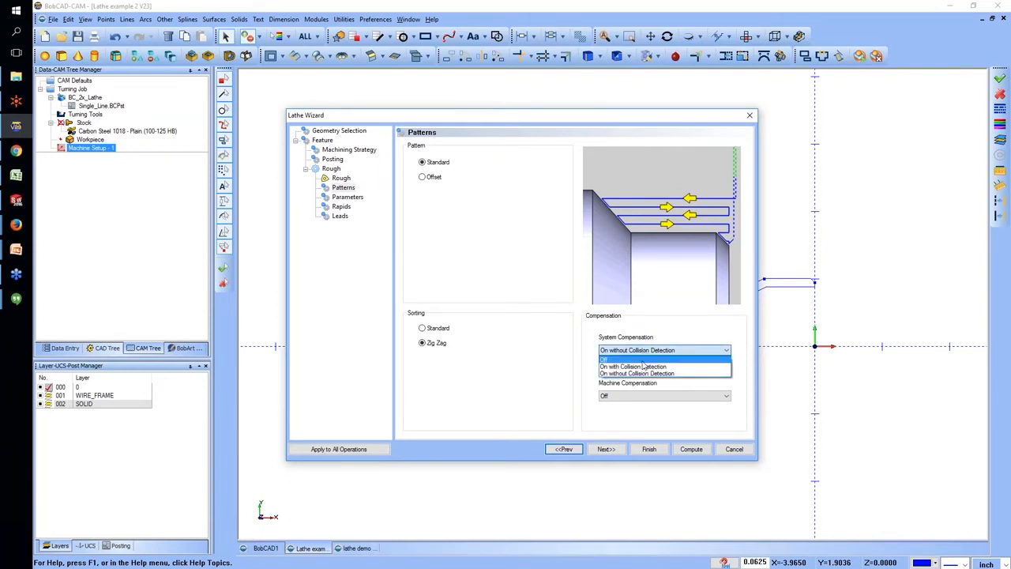
pyautogui.click(644, 367)
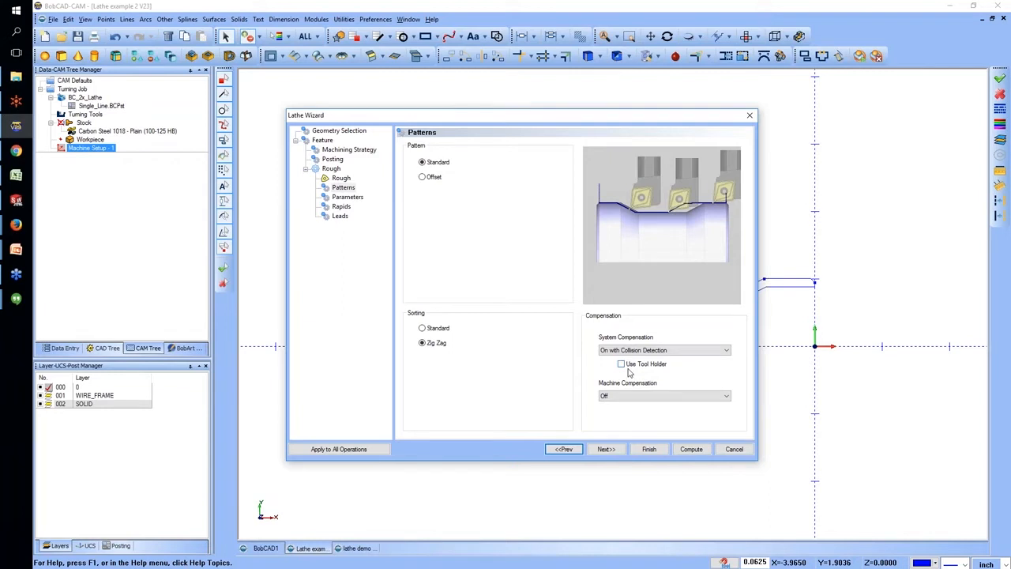
pyautogui.click(621, 363)
pyautogui.click(622, 364)
# Compare the Offset pattern under both sorting types, and set both pattern and sorting to Standard.
pyautogui.click(425, 178)
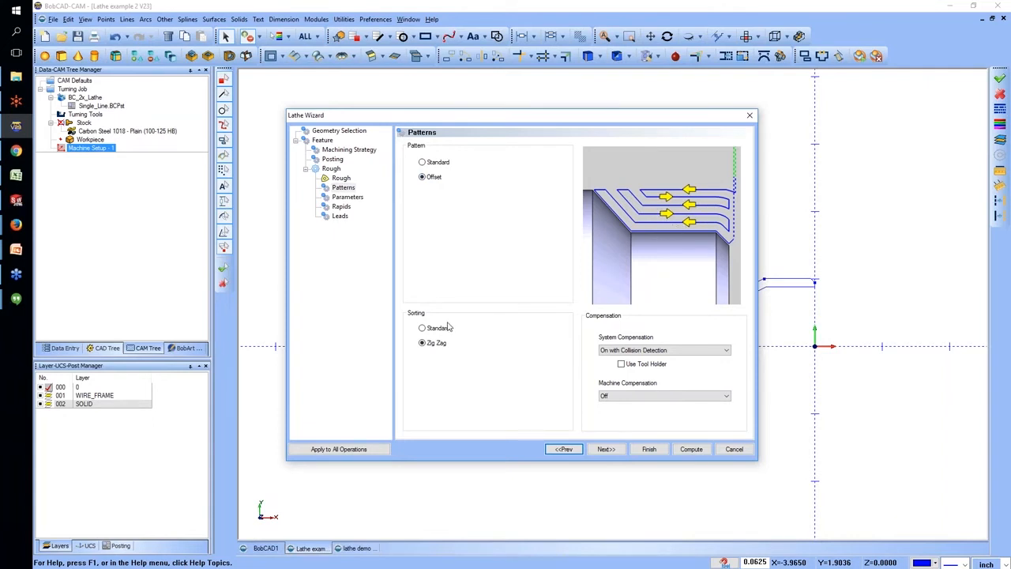
pyautogui.click(422, 327)
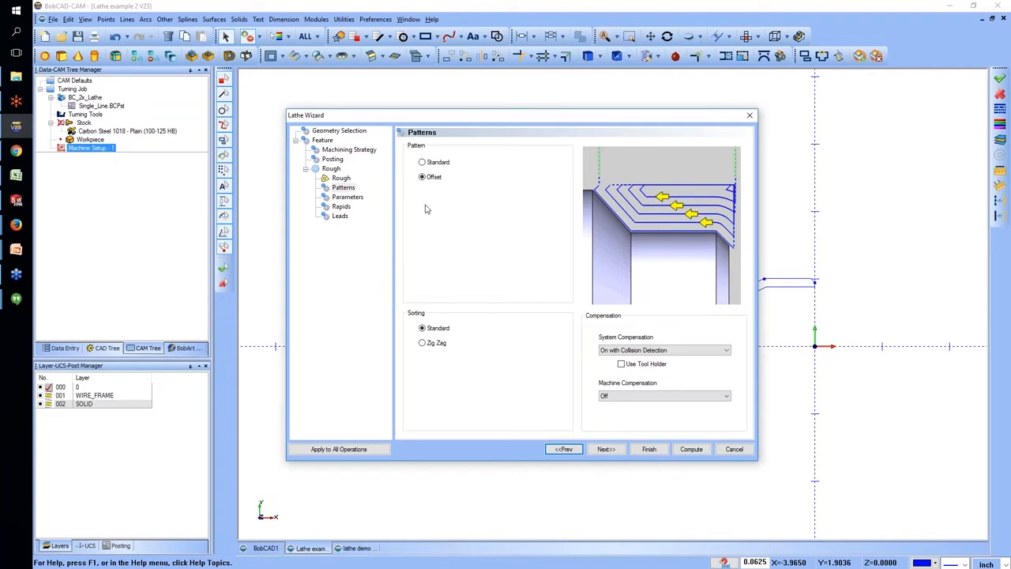
pyautogui.click(435, 163)
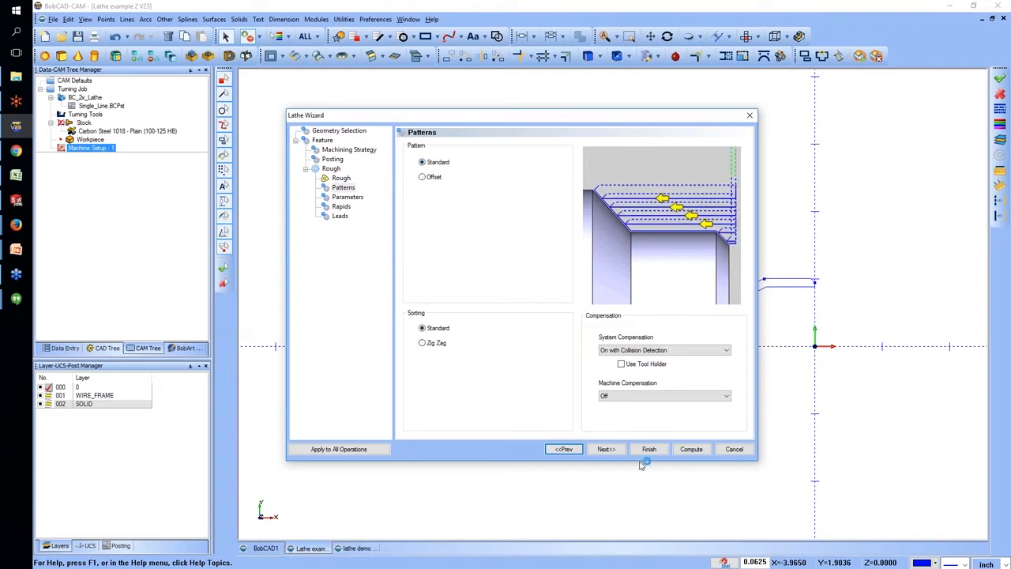
# Review the rough depth of cut and compare the To Previous Cut and No Overlap options, keeping No Overlap.
pyautogui.click(607, 449)
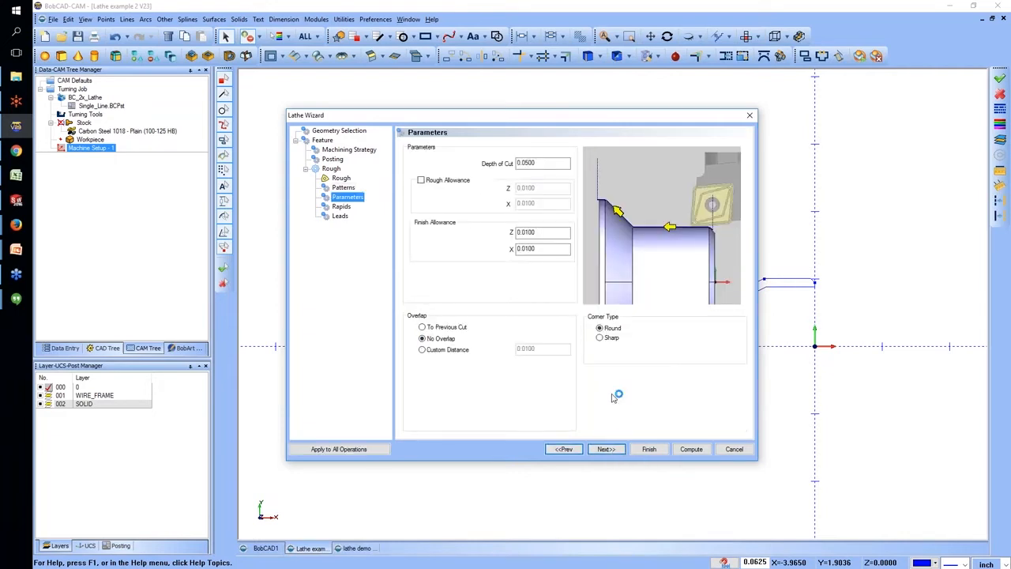
pyautogui.click(540, 164)
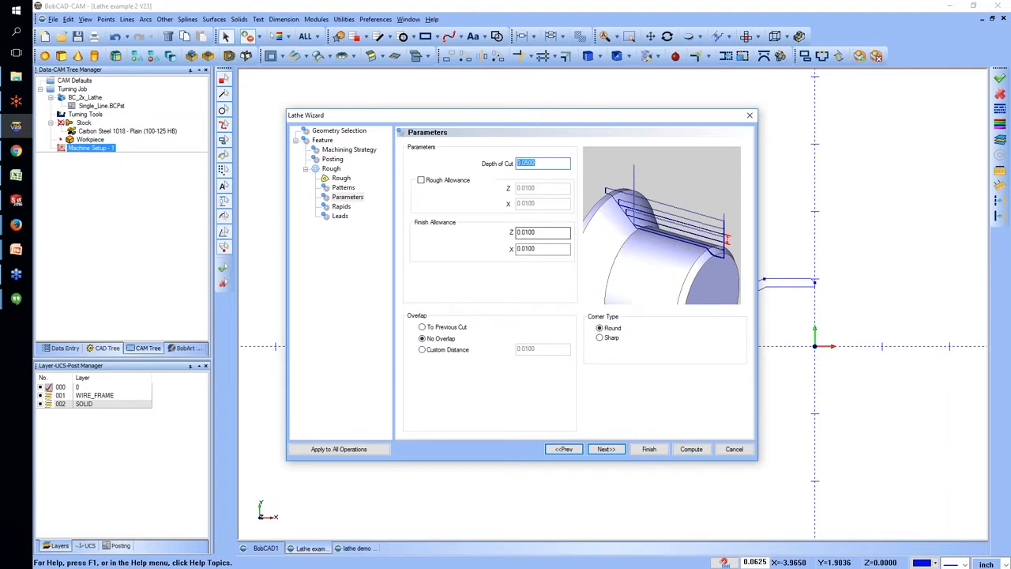
pyautogui.click(429, 327)
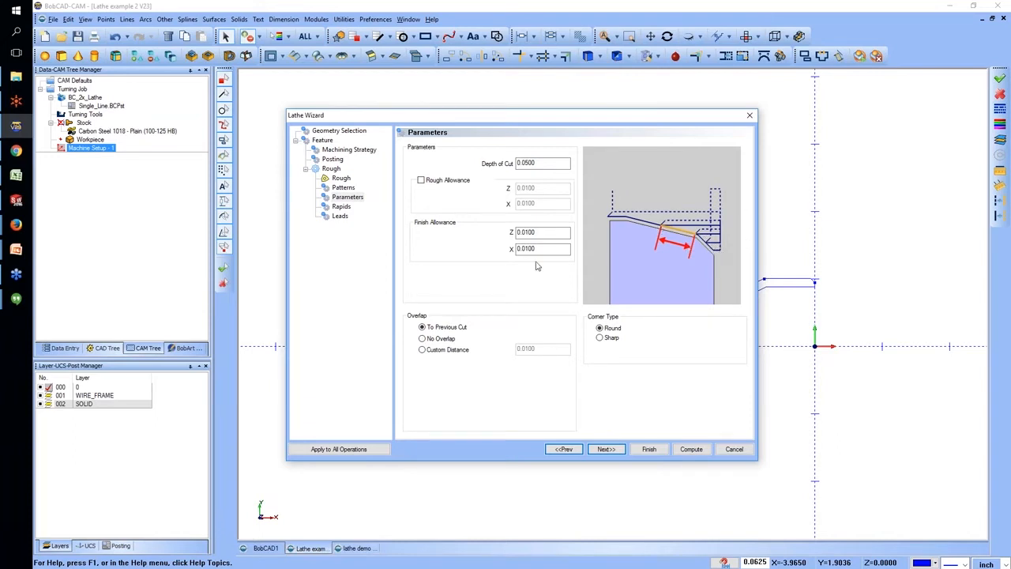
pyautogui.click(445, 340)
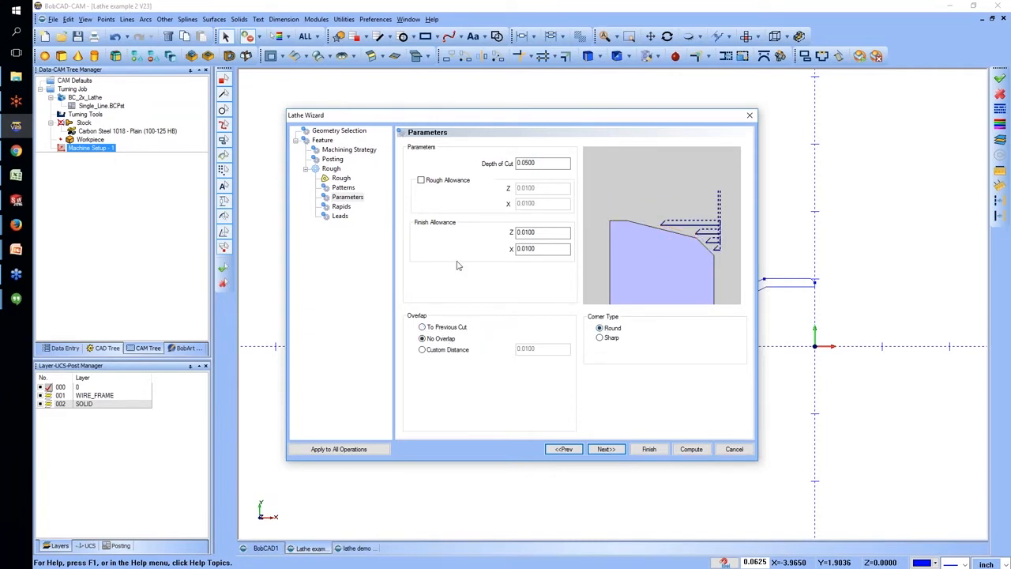
# Preview the ID Clearance rapid approach and return the approach to Default Rapid Approach.
pyautogui.click(341, 206)
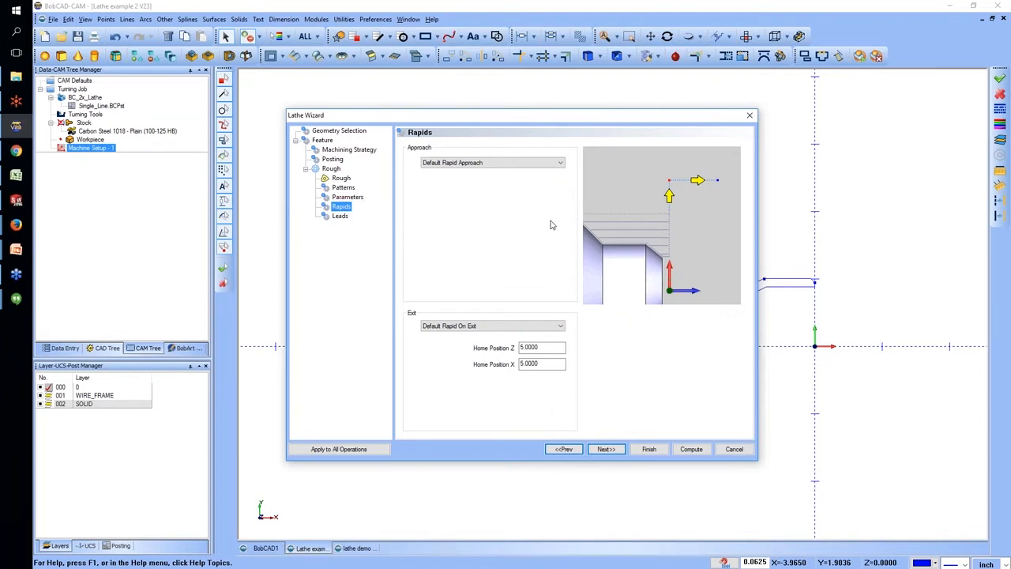
pyautogui.click(506, 162)
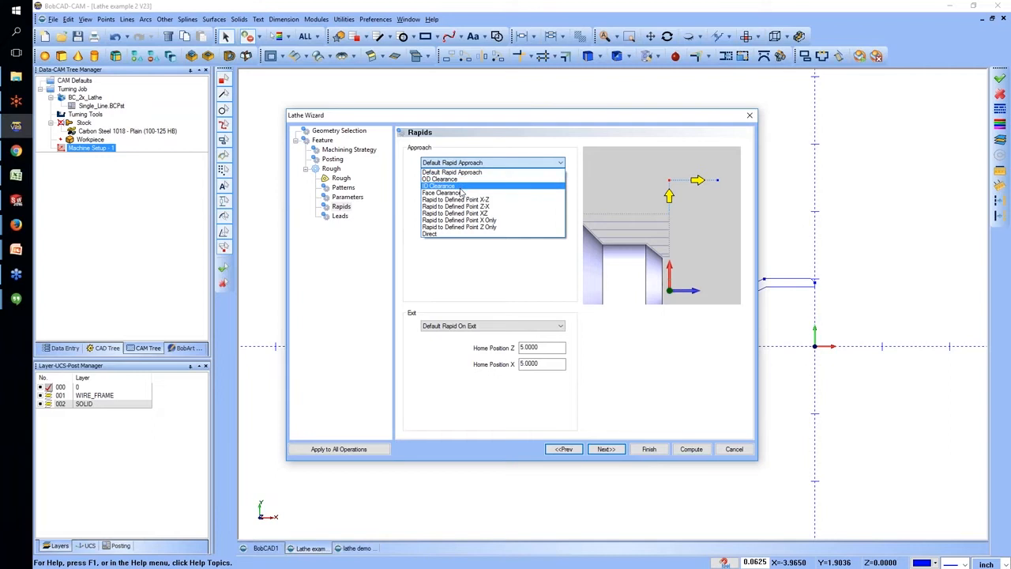
pyautogui.click(461, 186)
pyautogui.click(460, 165)
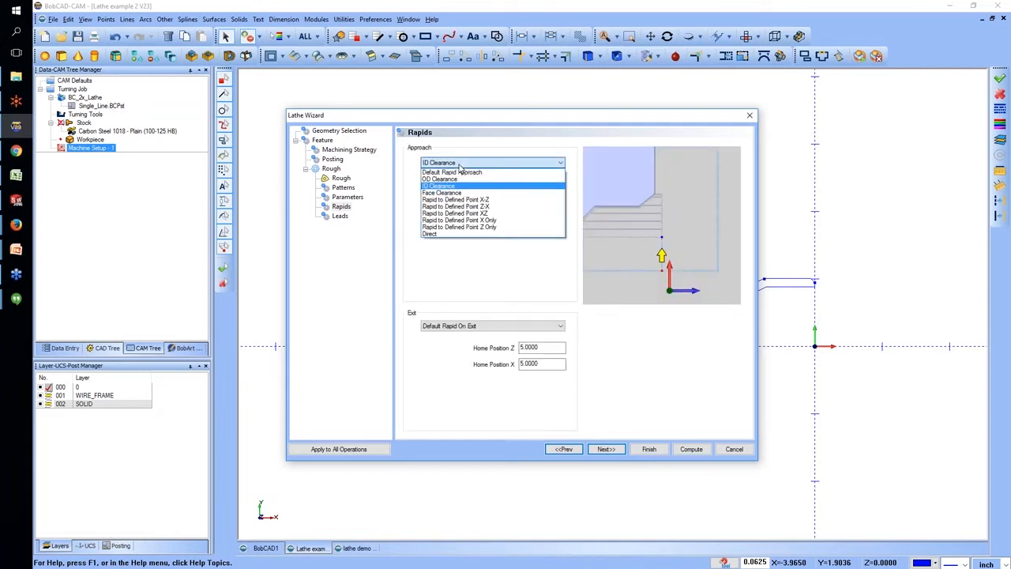
pyautogui.click(455, 172)
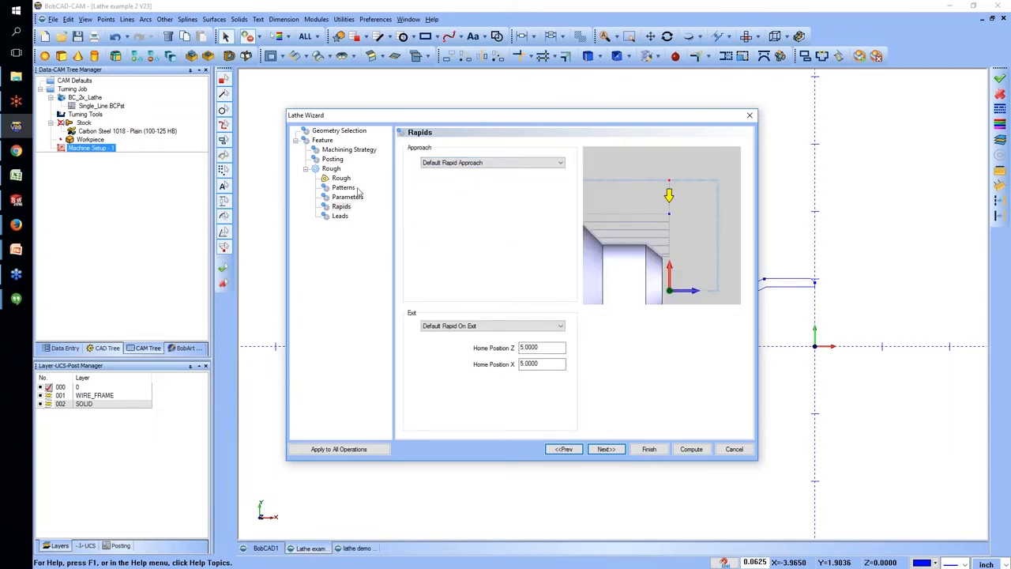
# Compare the lead-in types, set the lead-in to Perpendicular, and compute the roughing toolpath.
pyautogui.click(341, 217)
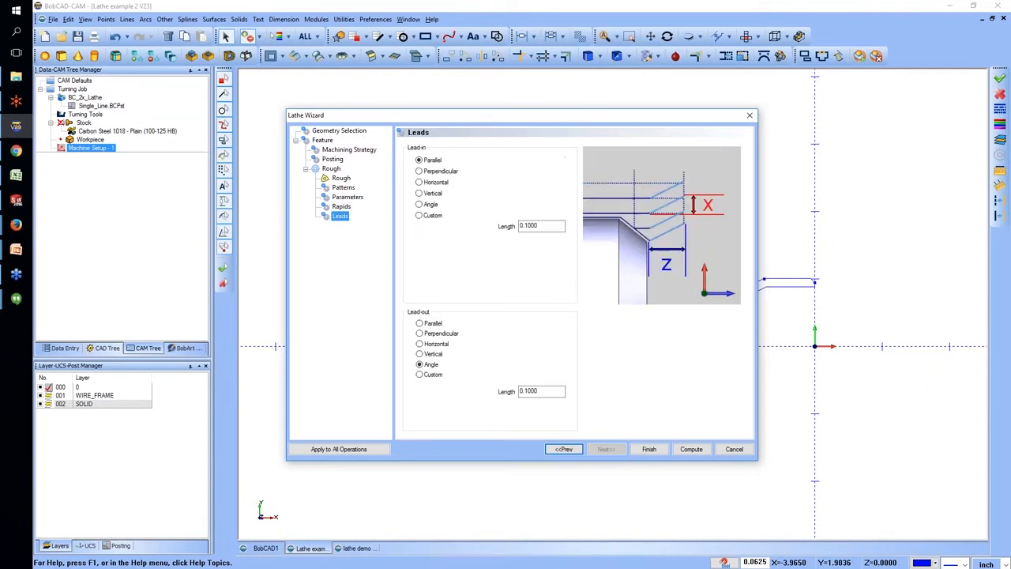
pyautogui.doubleClick(540, 227)
pyautogui.click(440, 172)
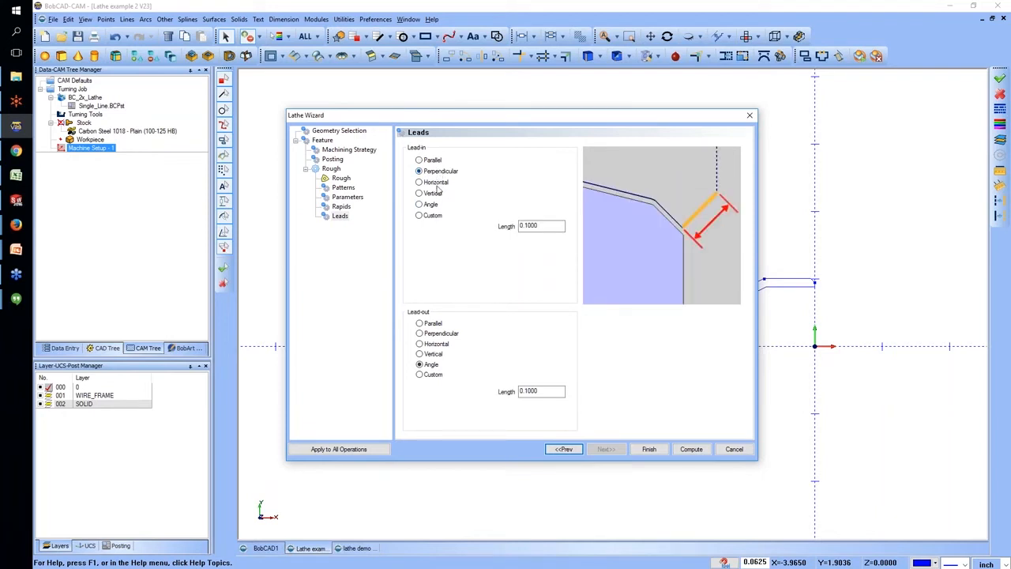
pyautogui.click(436, 182)
pyautogui.click(435, 194)
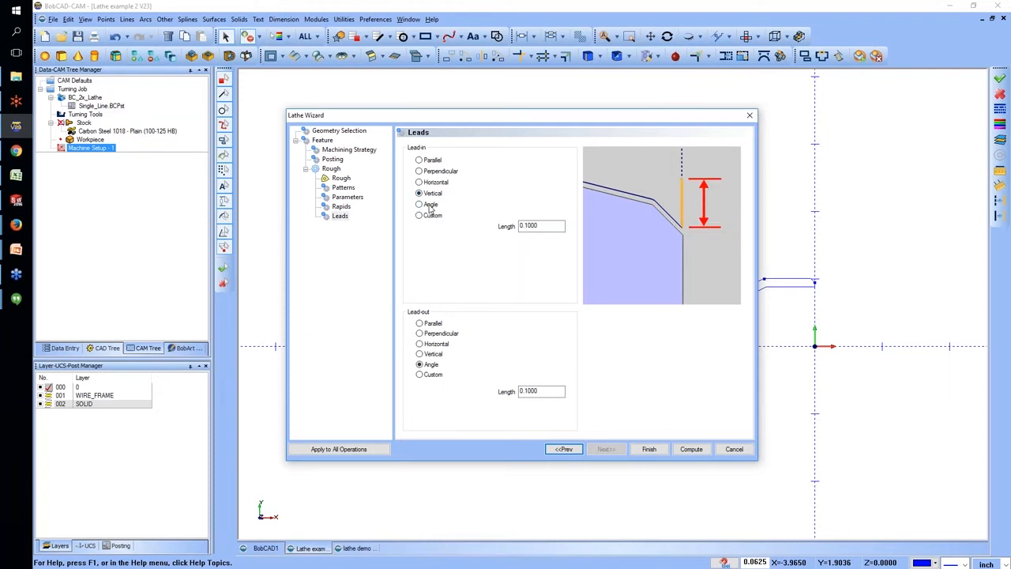
pyautogui.click(431, 205)
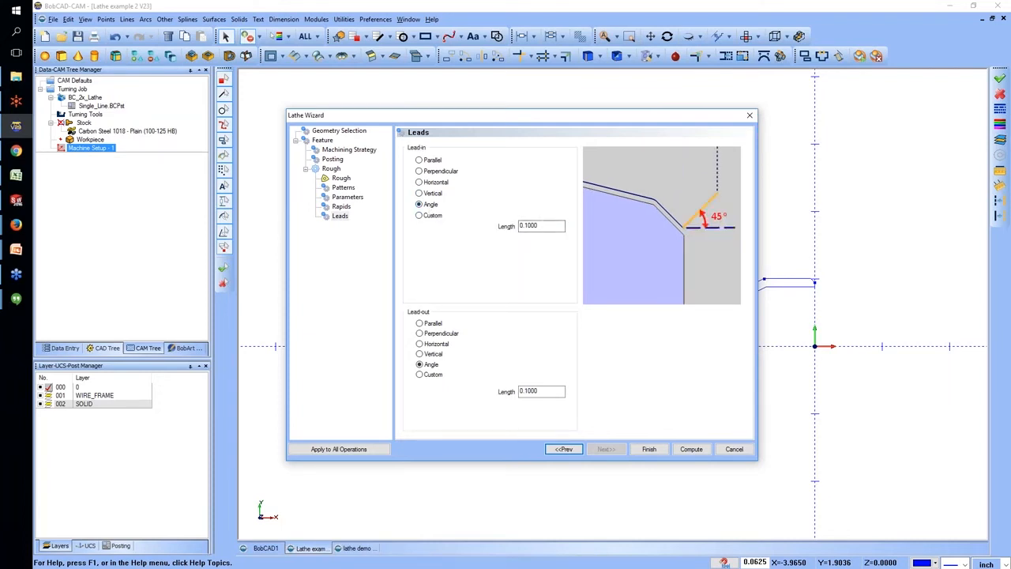
pyautogui.click(440, 216)
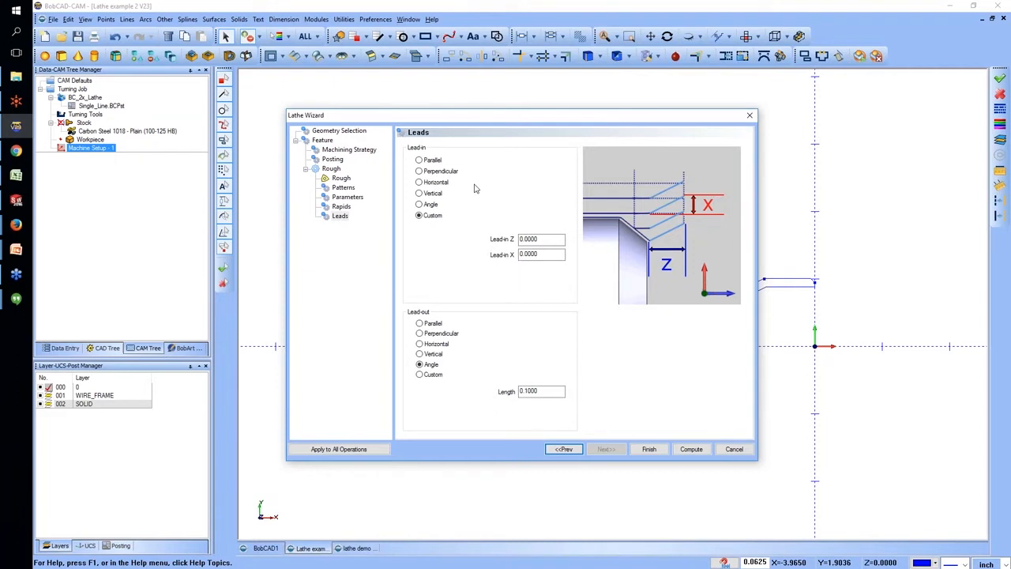
pyautogui.click(442, 172)
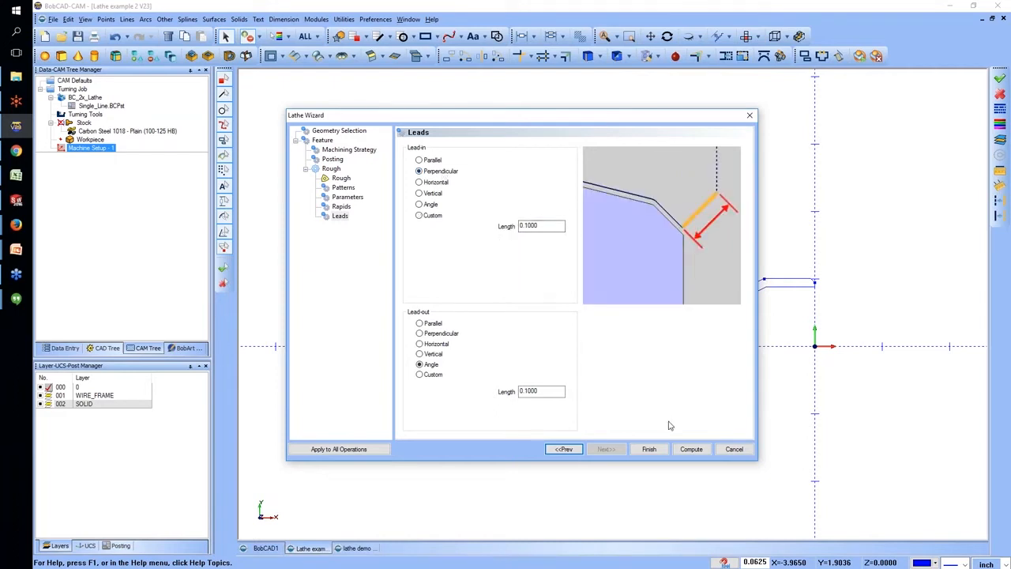
pyautogui.click(692, 449)
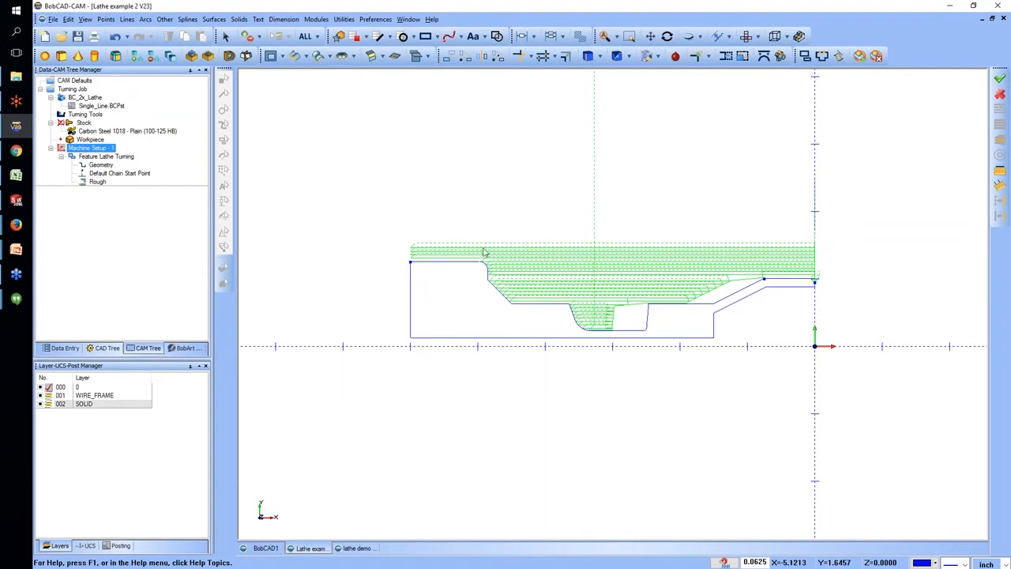
pyautogui.scroll(5, 498, 287)
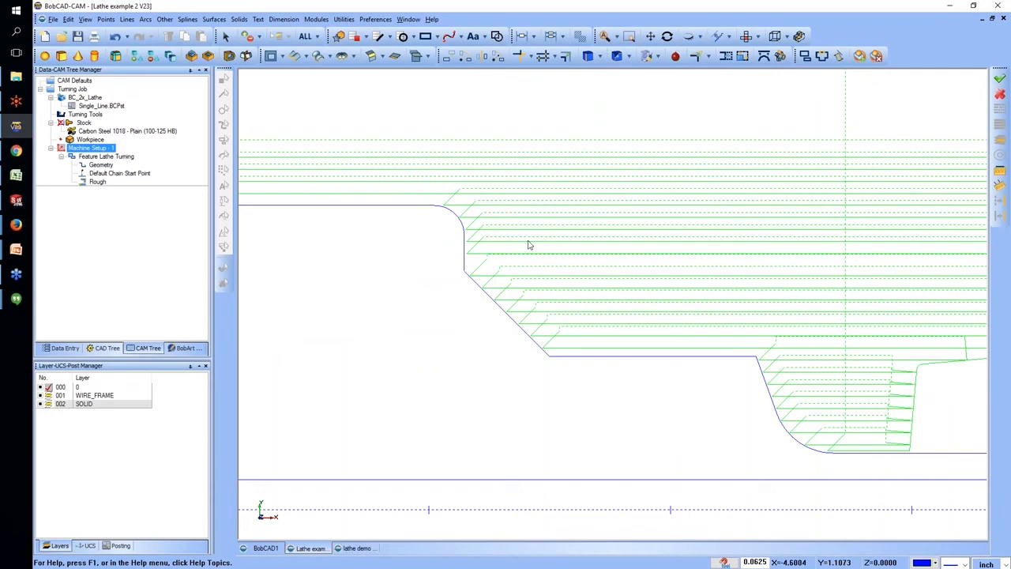
# Edit the lathe turning feature to enable Remove Primary Undercut and recompute its toolpath.
pyautogui.click(118, 173)
pyautogui.rightClick(114, 157)
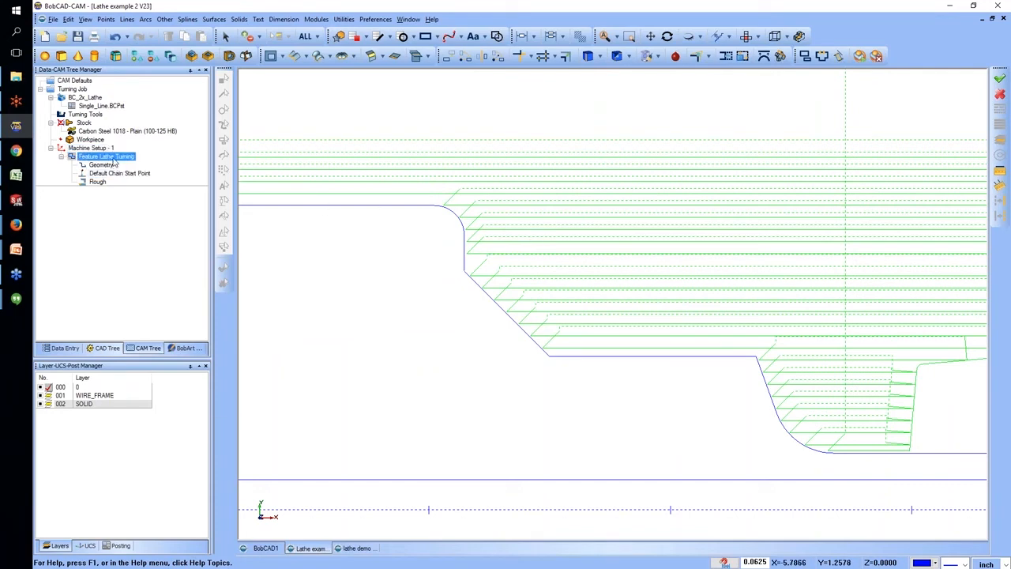
pyautogui.click(136, 166)
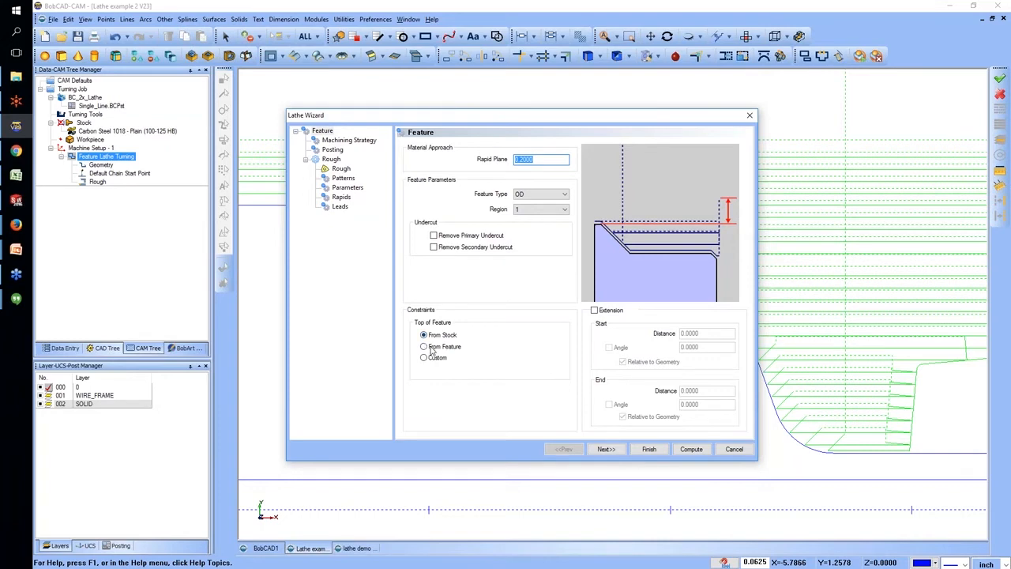
pyautogui.click(433, 236)
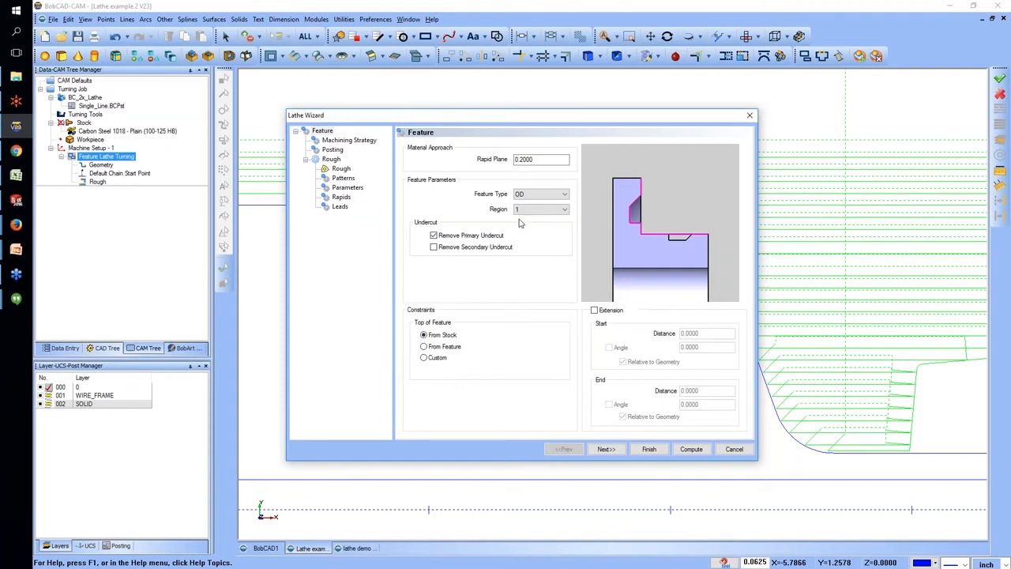
pyautogui.click(691, 449)
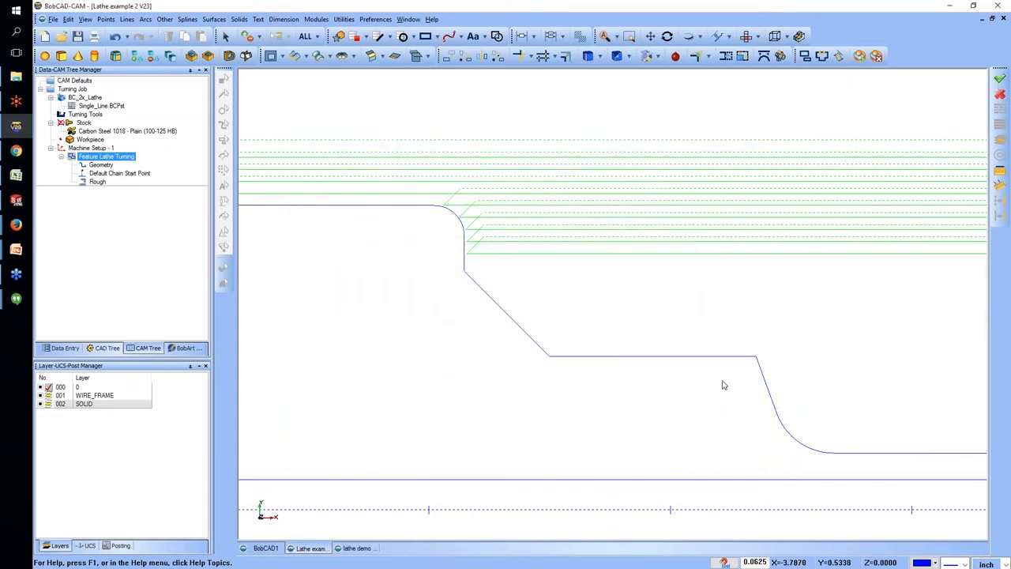
pyautogui.scroll(-6, 721, 380)
pyautogui.scroll(3, 867, 342)
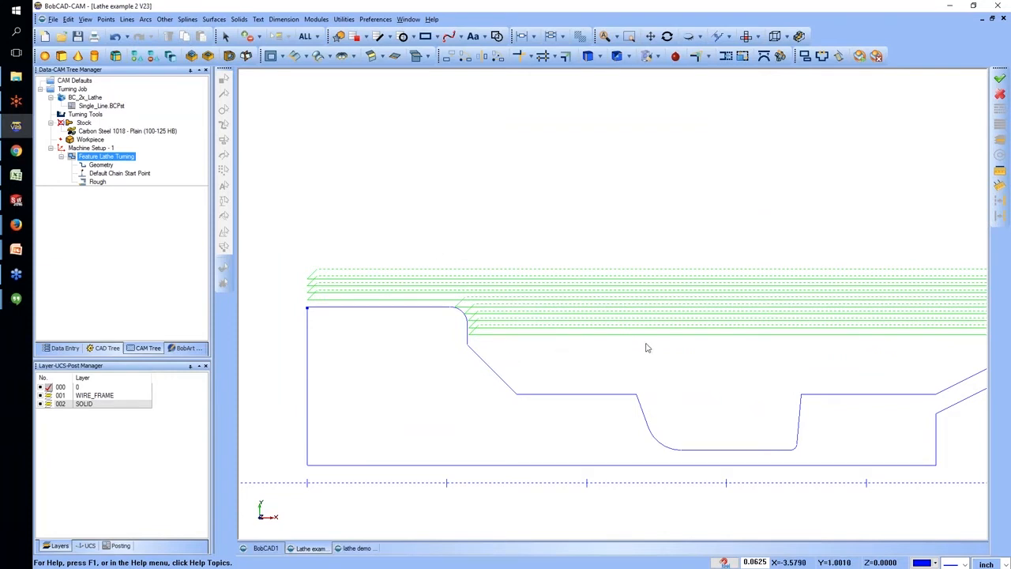
# Edit the lathe turning feature's rough pattern to Offset, recompute the toolpath and inspect the passes.
pyautogui.click(134, 173)
pyautogui.click(119, 156)
pyautogui.rightClick(131, 156)
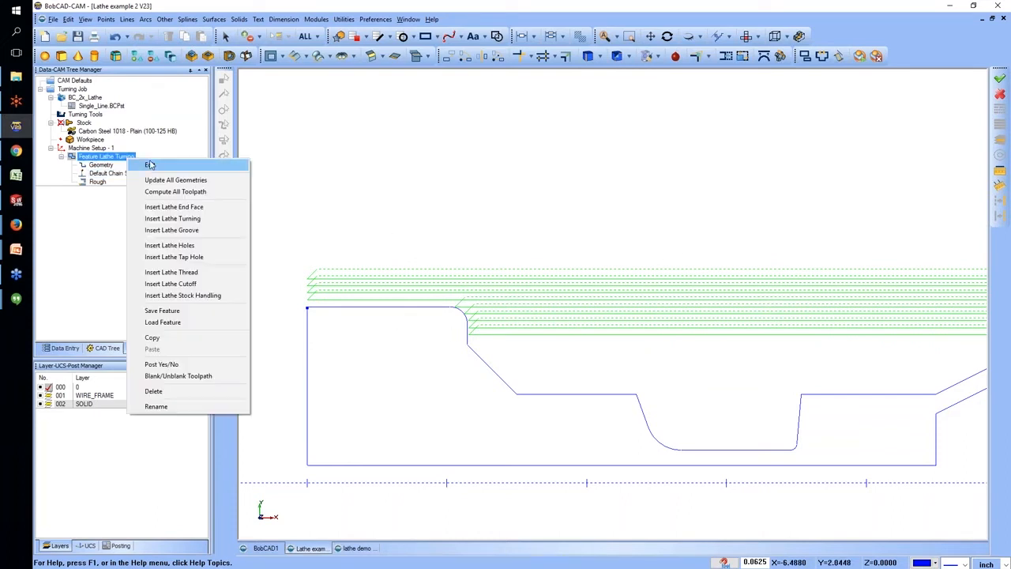
pyautogui.click(147, 162)
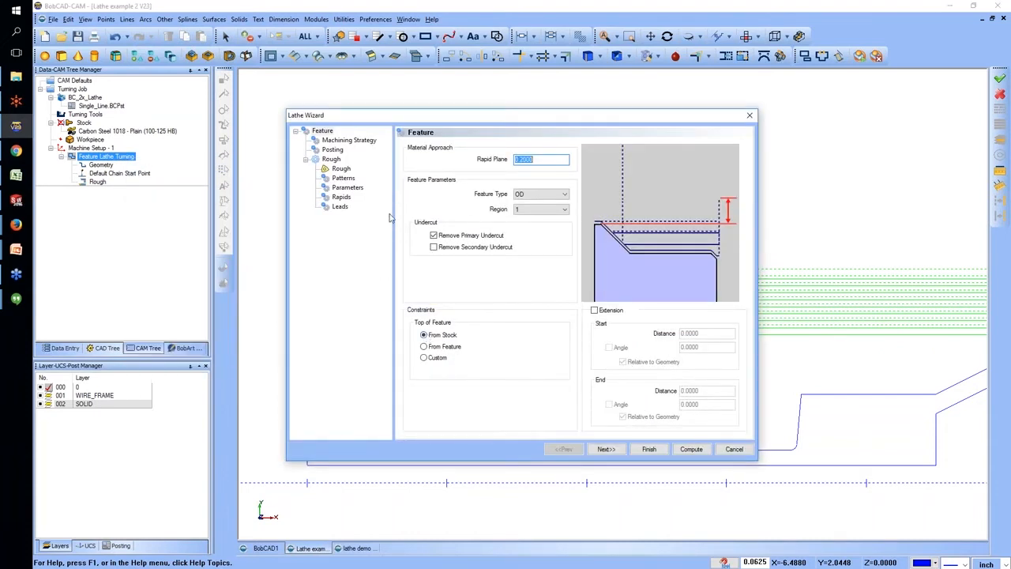
pyautogui.click(344, 179)
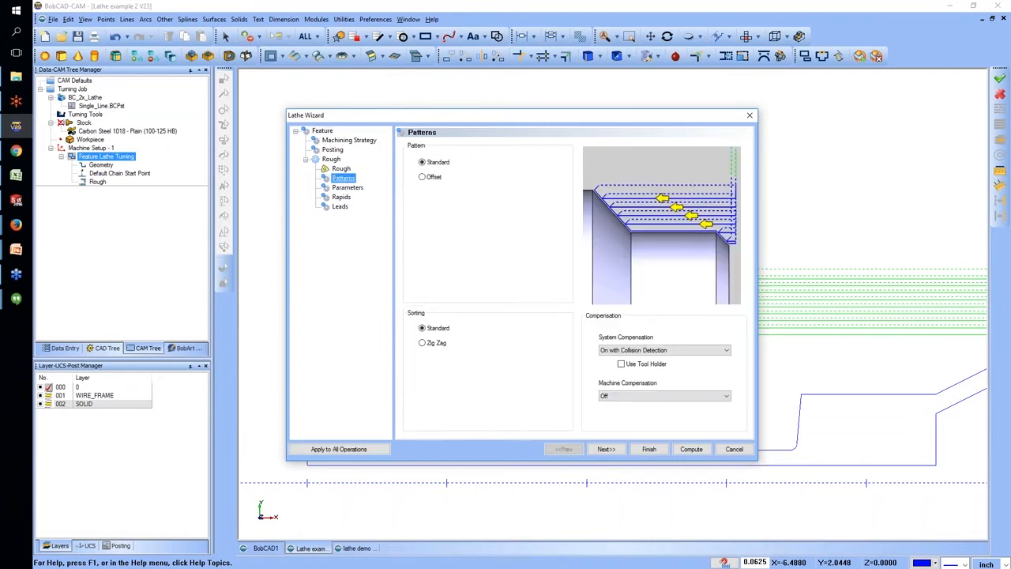
pyautogui.click(431, 177)
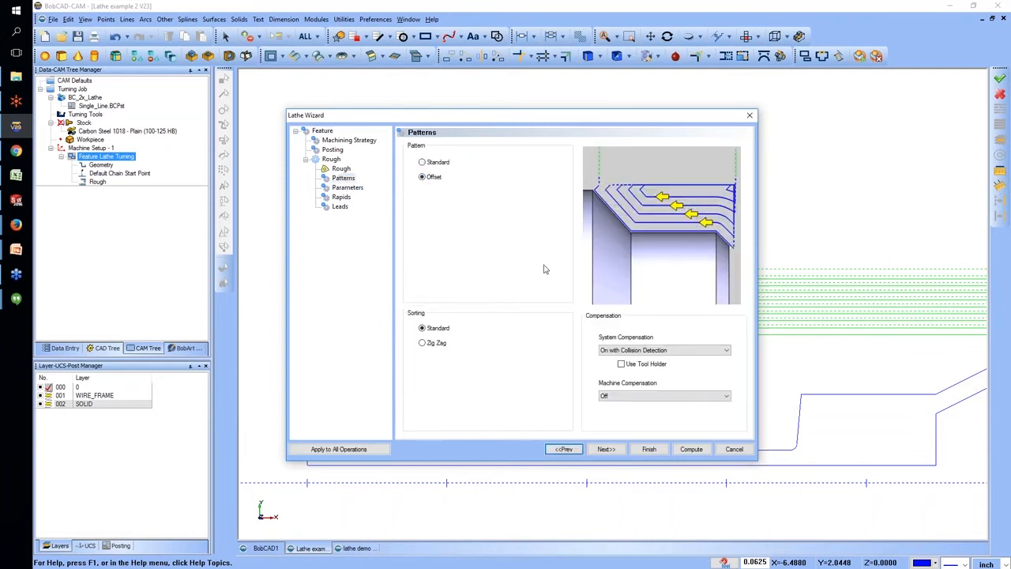
pyautogui.click(692, 450)
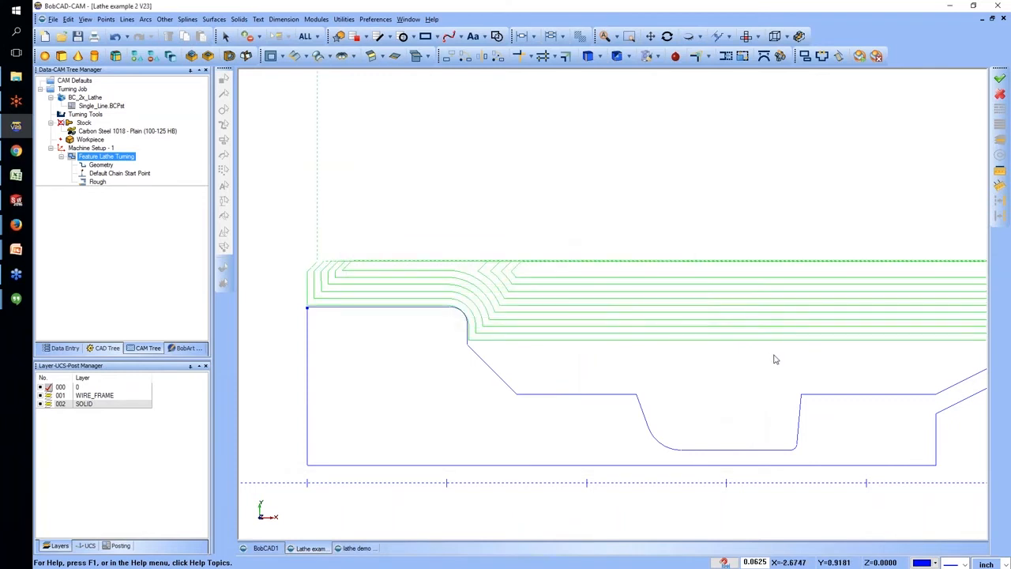
pyautogui.scroll(-4, 774, 355)
pyautogui.scroll(3, 937, 353)
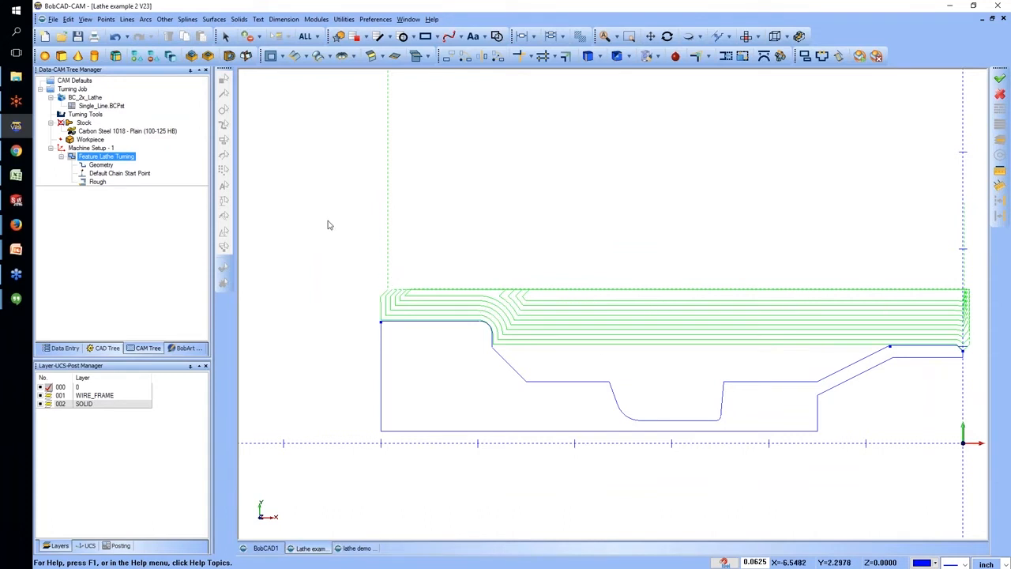
# Edit the lathe turning feature's rough pattern to Standard with Zig Zag sorting, recompute the toolpath and inspect the passes.
pyautogui.rightClick(113, 161)
pyautogui.click(120, 162)
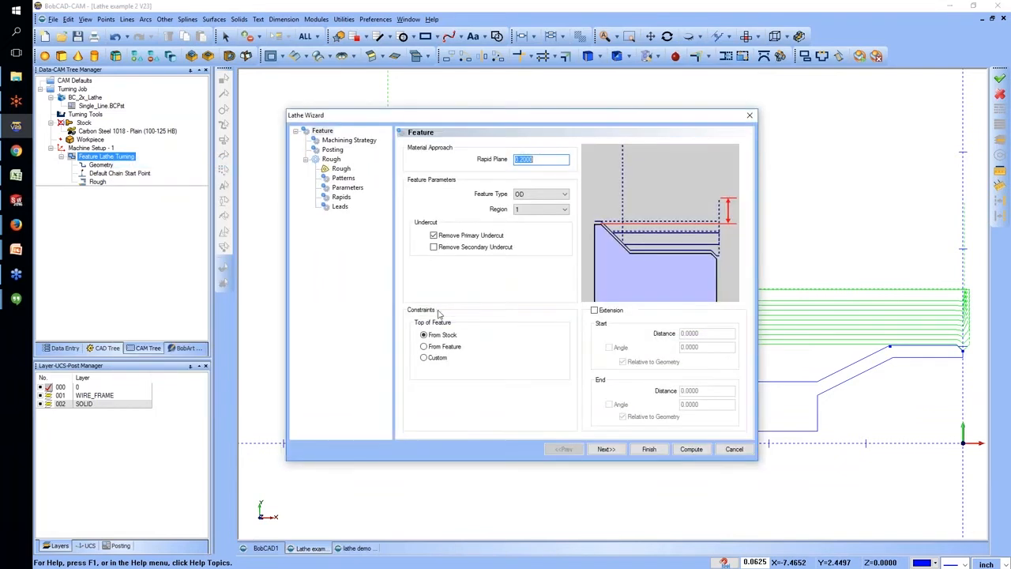
pyautogui.click(345, 188)
pyautogui.click(343, 178)
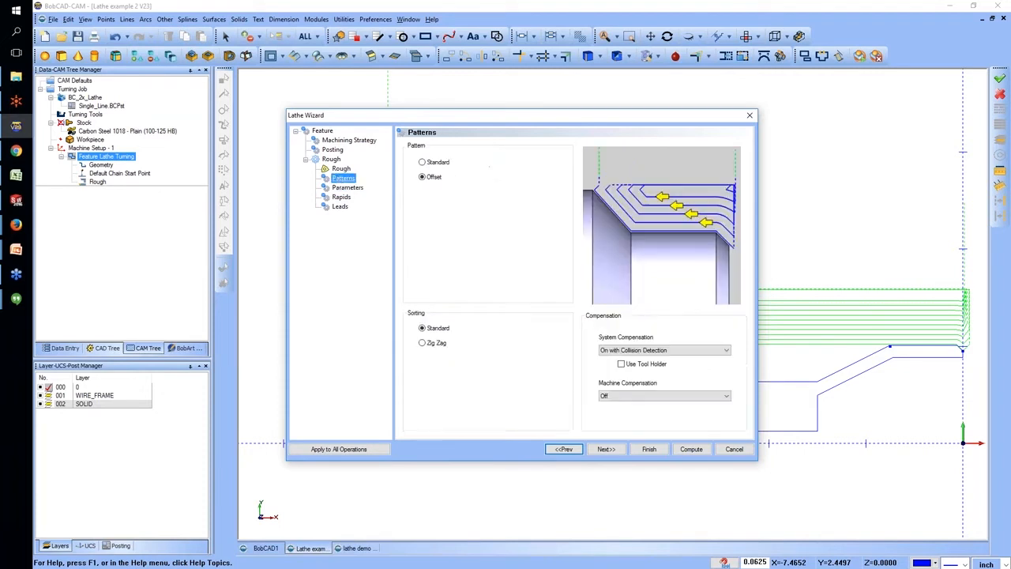
pyautogui.click(424, 163)
pyautogui.click(433, 345)
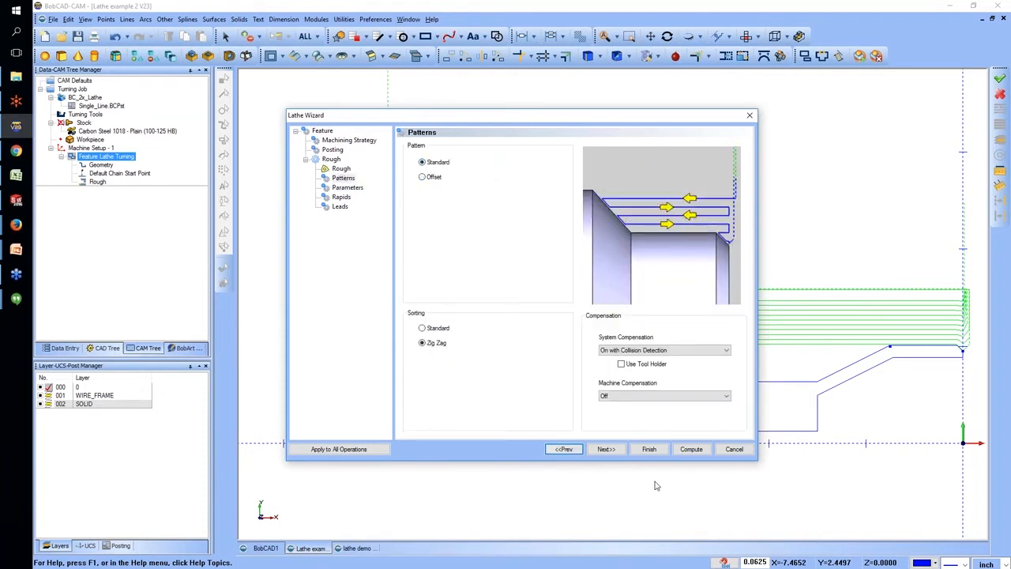
pyautogui.click(693, 450)
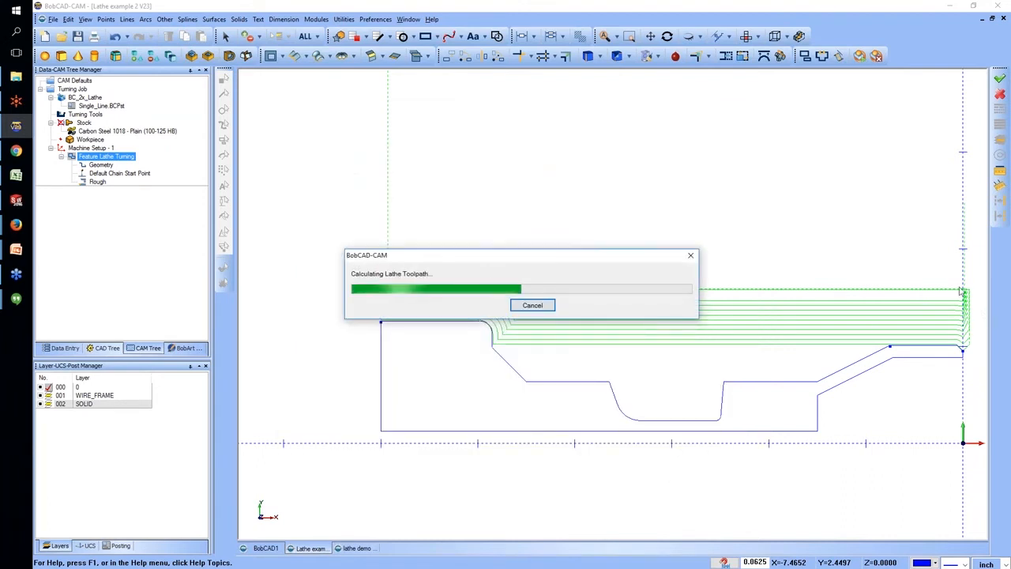
pyautogui.scroll(2, 964, 300)
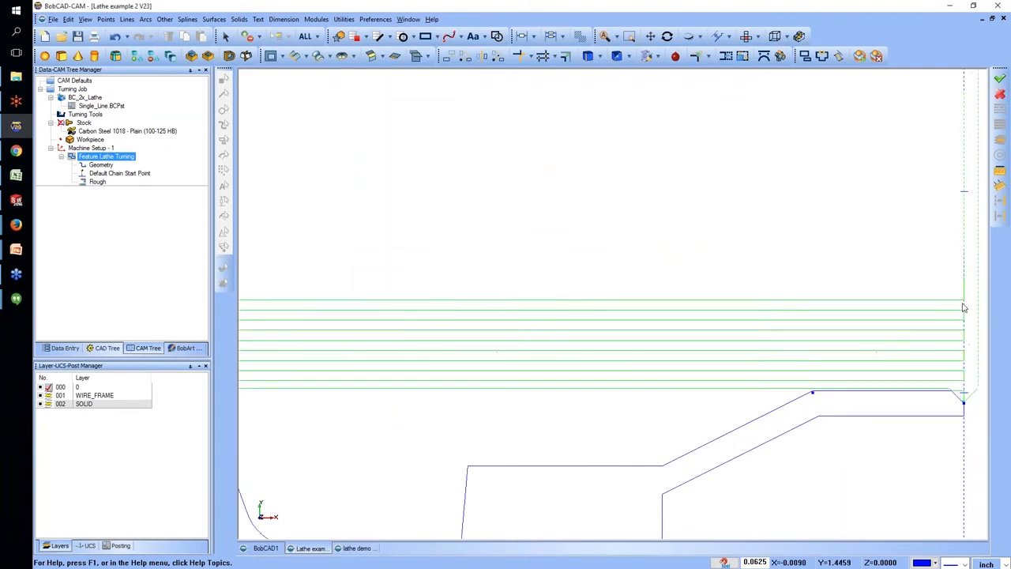
pyautogui.scroll(-2, 761, 293)
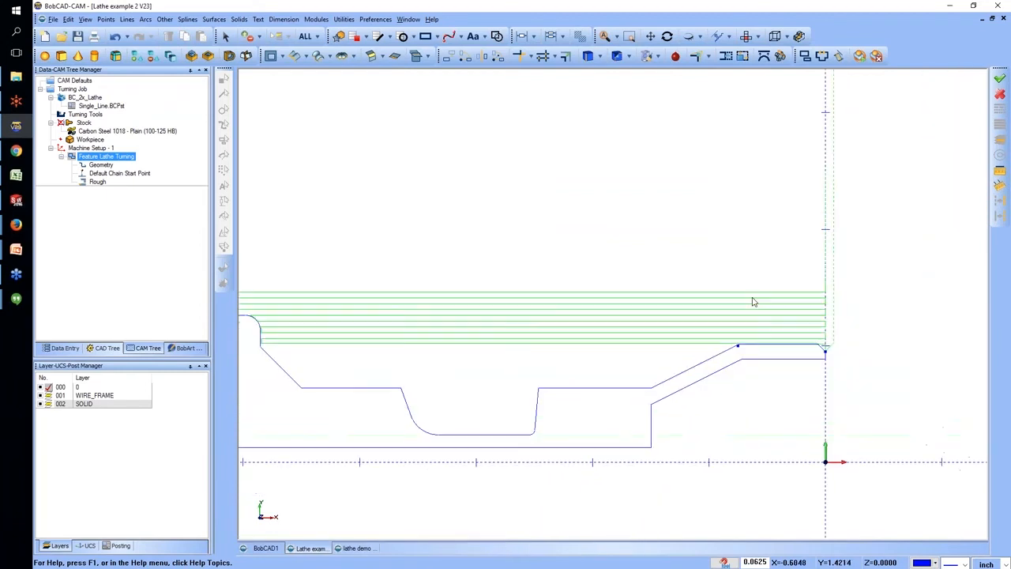
pyautogui.scroll(-4, 577, 316)
pyautogui.scroll(2, 470, 318)
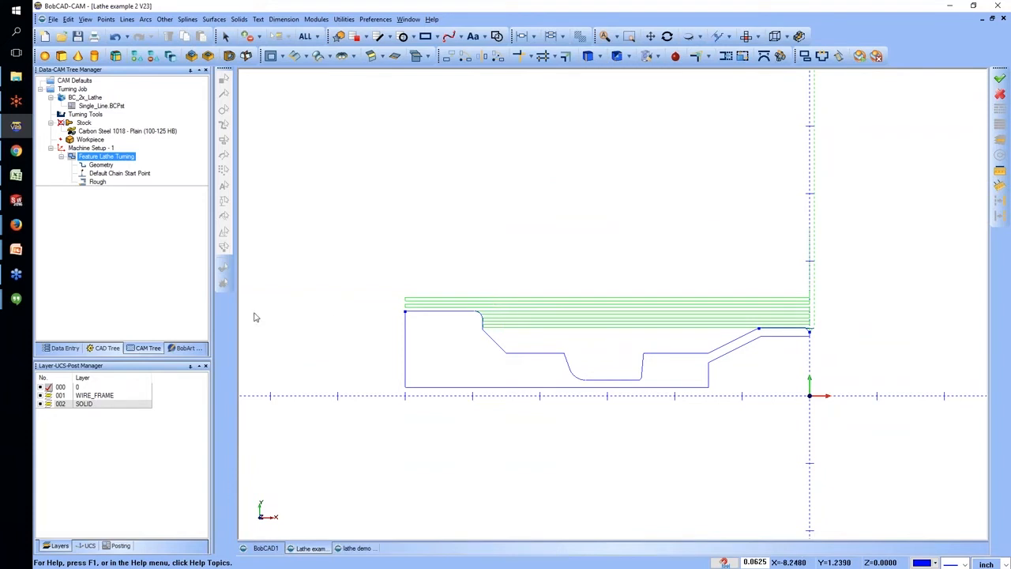
# Run the Backplot simulation of the turning feature's Rough operation and close it.
pyautogui.click(126, 173)
pyautogui.click(99, 182)
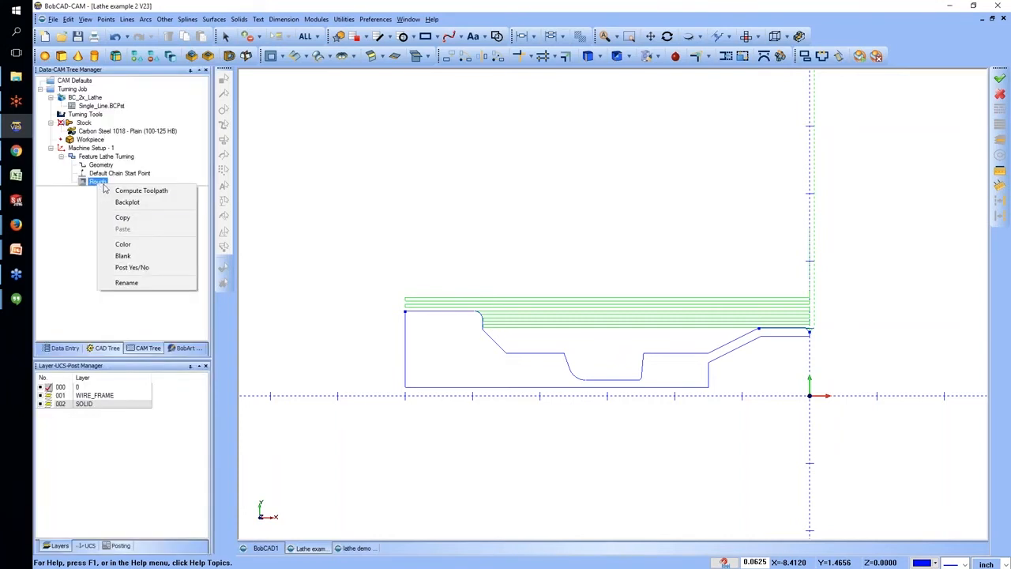
pyautogui.click(127, 202)
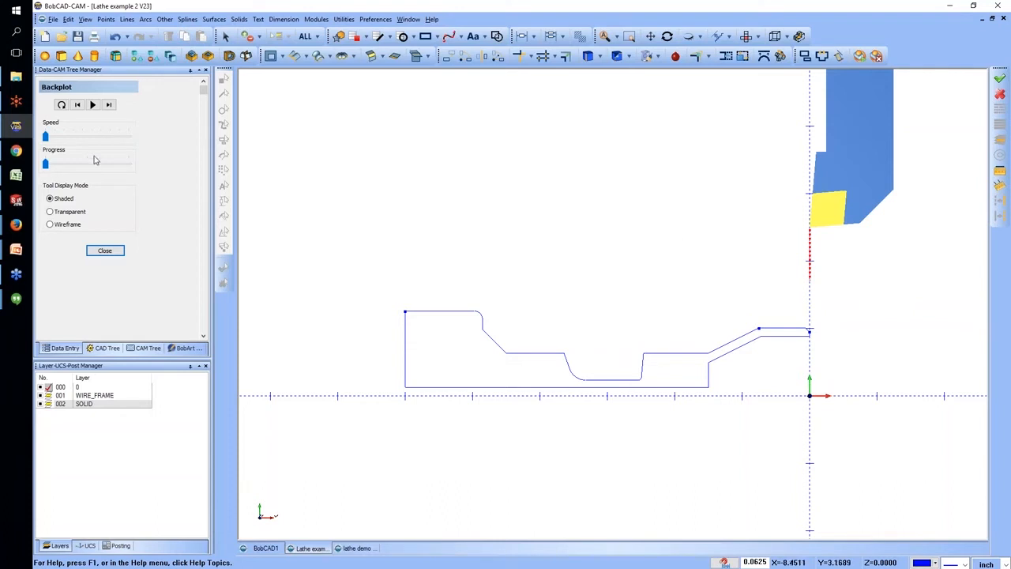
pyautogui.click(93, 104)
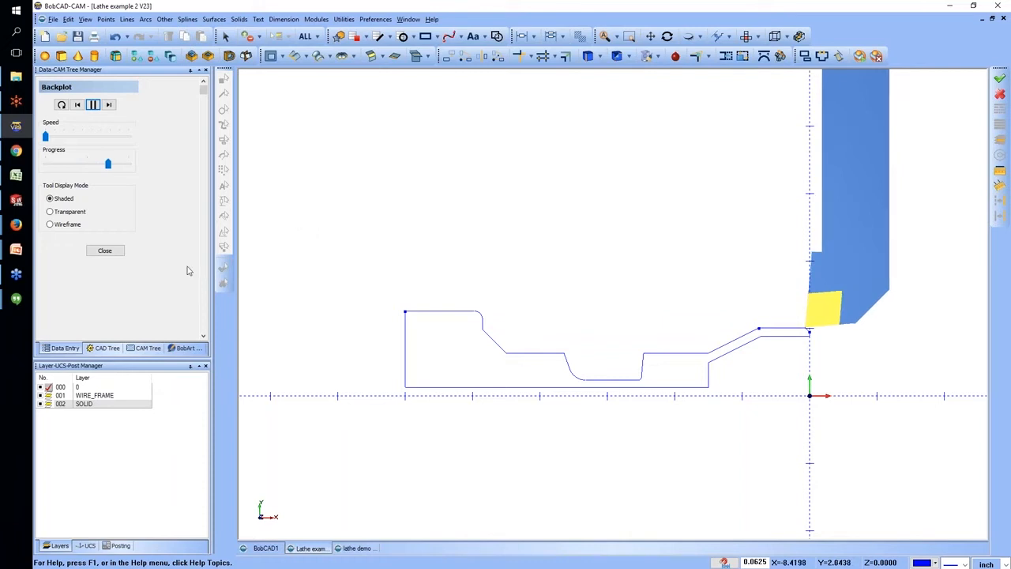
pyautogui.click(117, 255)
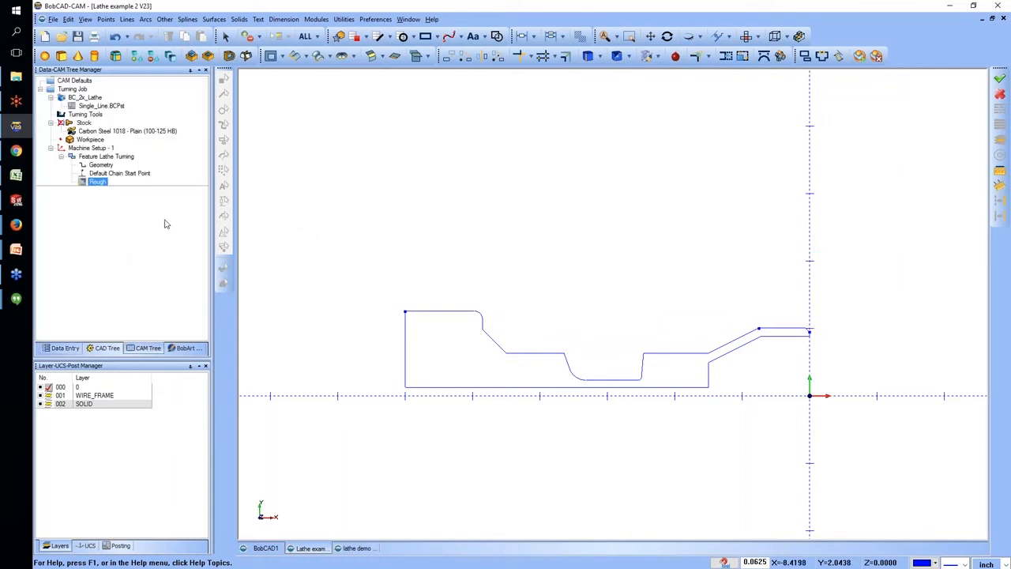
# Add a Lathe Groove feature to Machine Setup - 1, using the recessed profile from the shoulder's angled wall through the front taper.
pyautogui.click(117, 173)
pyautogui.doubleClick(105, 157)
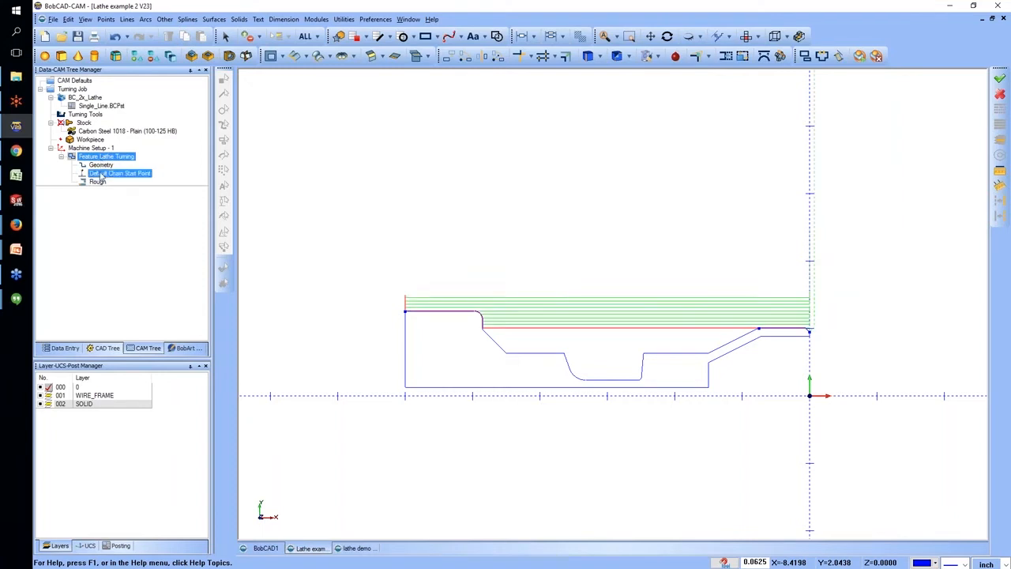
pyautogui.rightClick(93, 148)
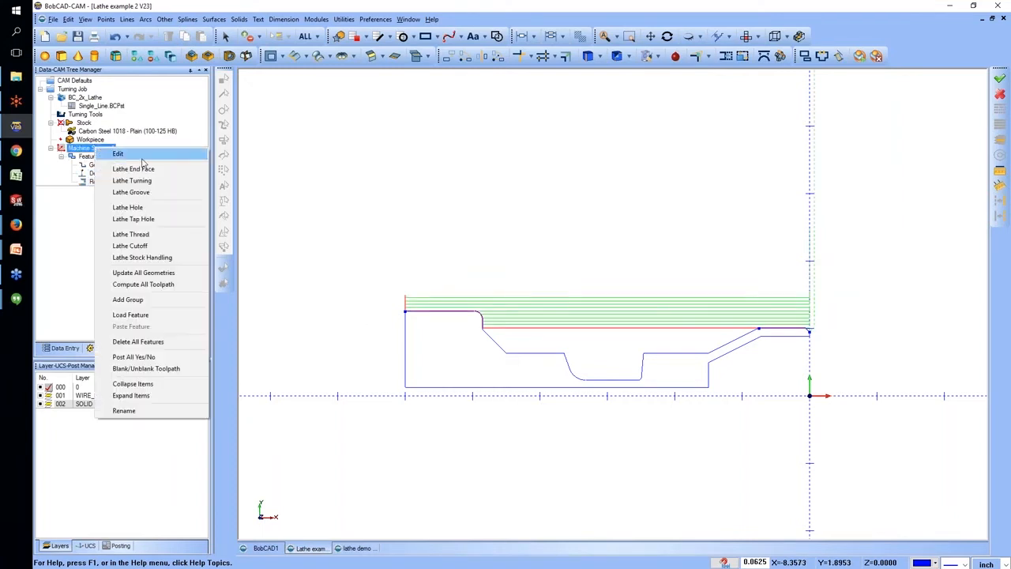
pyautogui.click(154, 192)
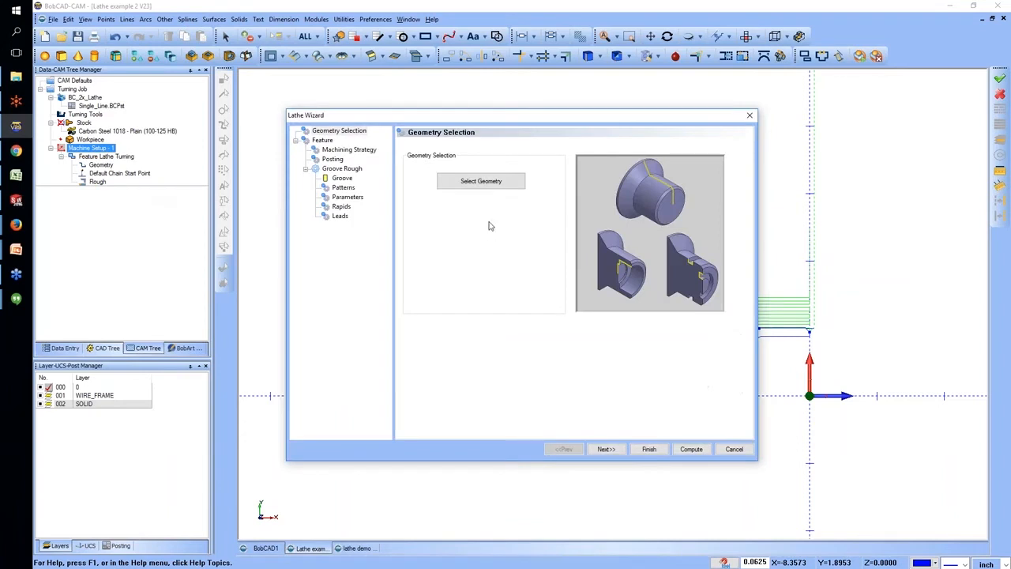
pyautogui.click(478, 185)
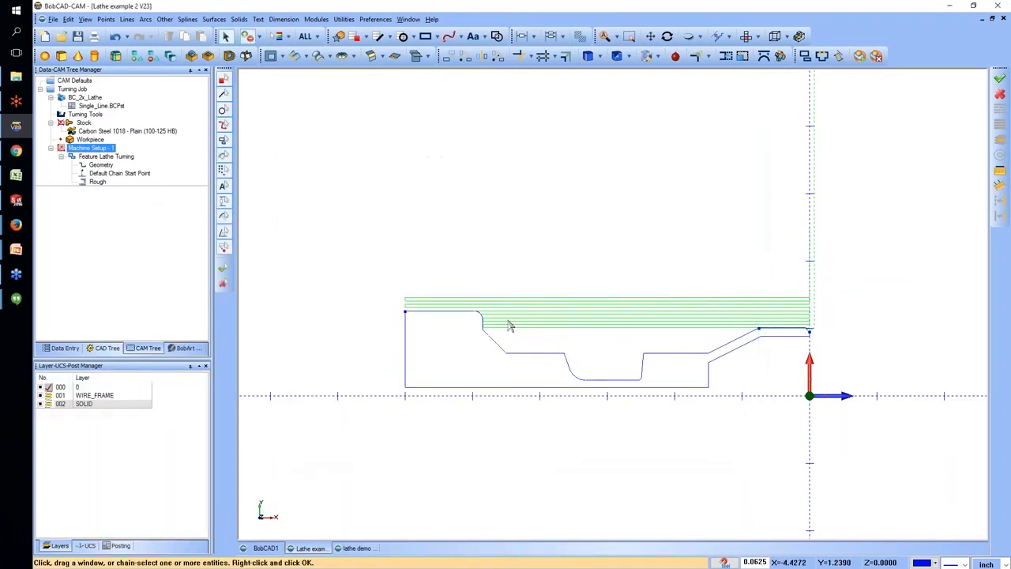
pyautogui.moveTo(474, 333)
pyautogui.mouseDown()
pyautogui.moveTo(564, 372)
pyautogui.moveTo(707, 396)
pyautogui.mouseUp()
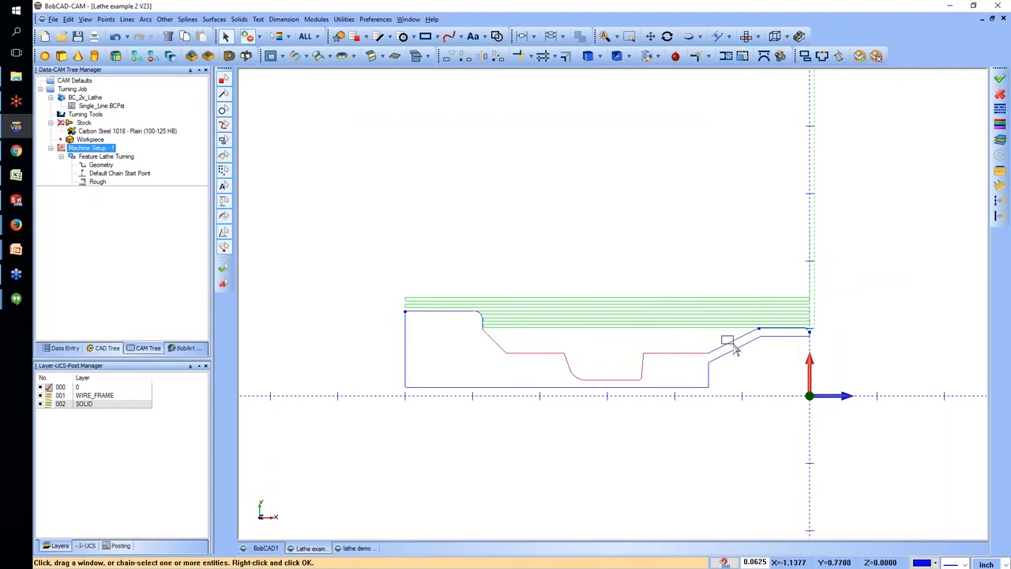
pyautogui.rightClick(663, 286)
pyautogui.click(683, 290)
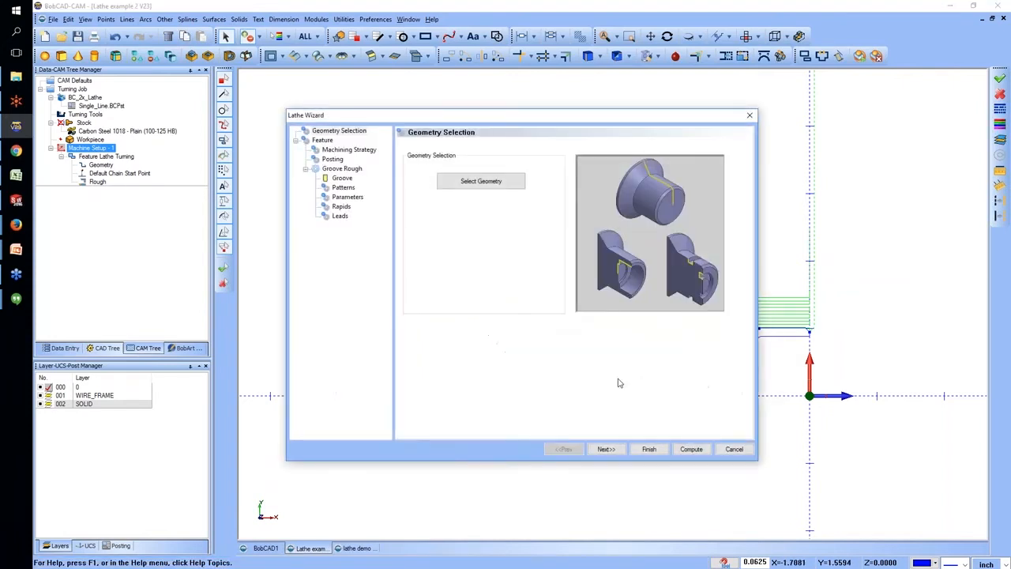
pyautogui.click(605, 449)
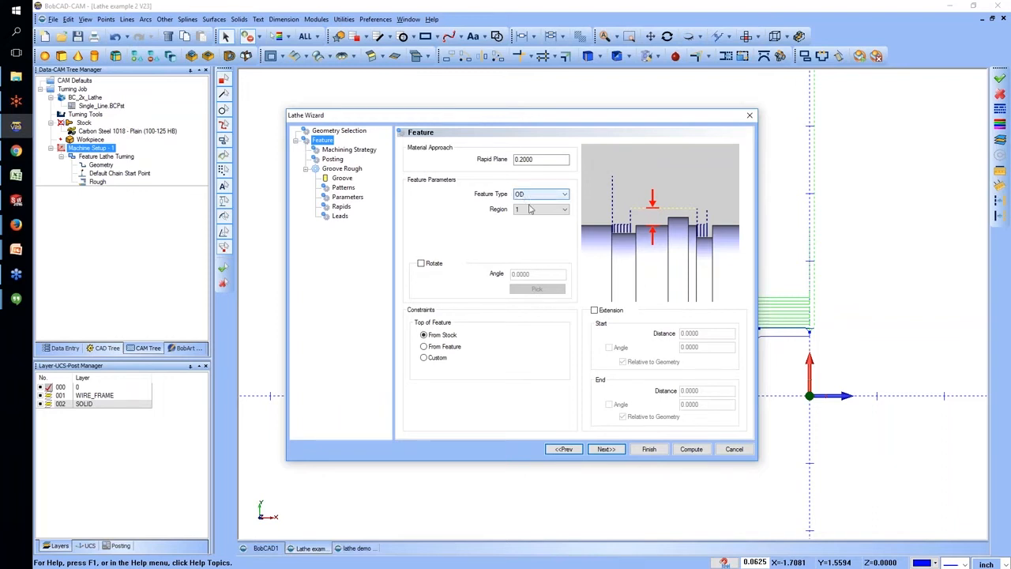
# Preview the groove feature's Rotate angle option and turn it off again.
pyautogui.click(421, 263)
pyautogui.click(542, 274)
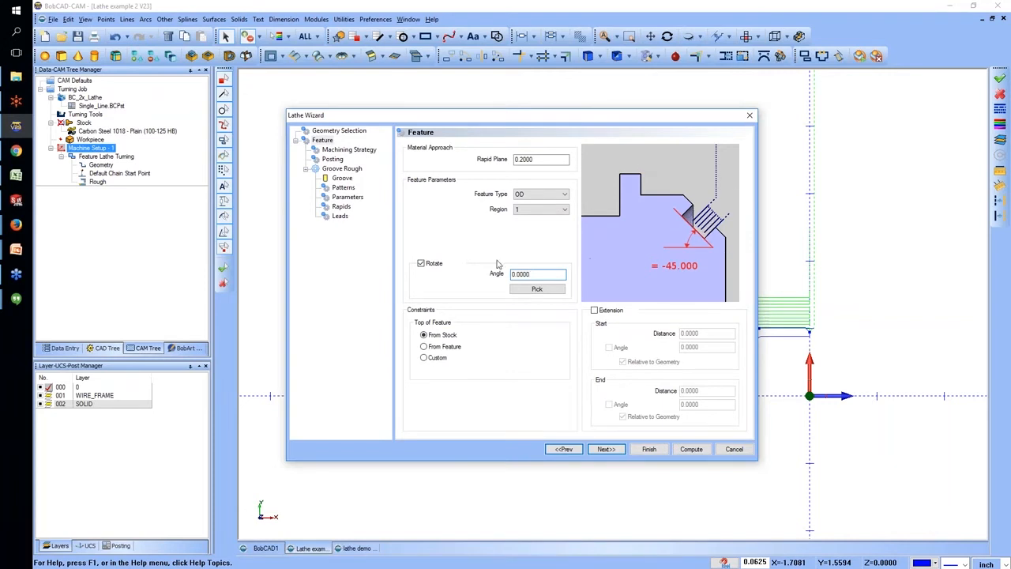
pyautogui.moveTo(551, 273); pyautogui.dragTo(471, 271)
pyautogui.click(421, 263)
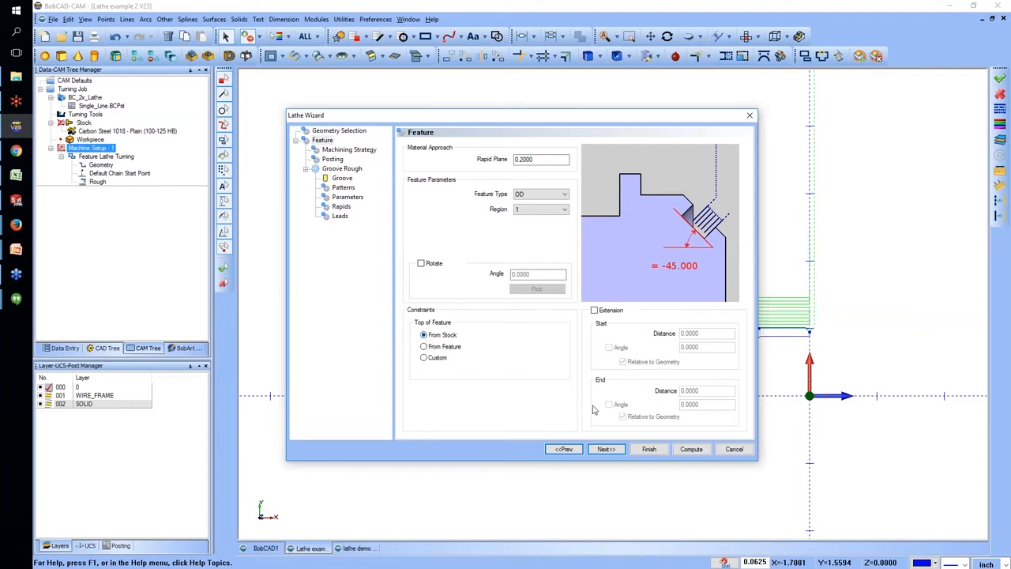
# Review the groove's machining strategy, posting and tool settings, showing the tool holder briefly and hiding it again.
pyautogui.click(606, 448)
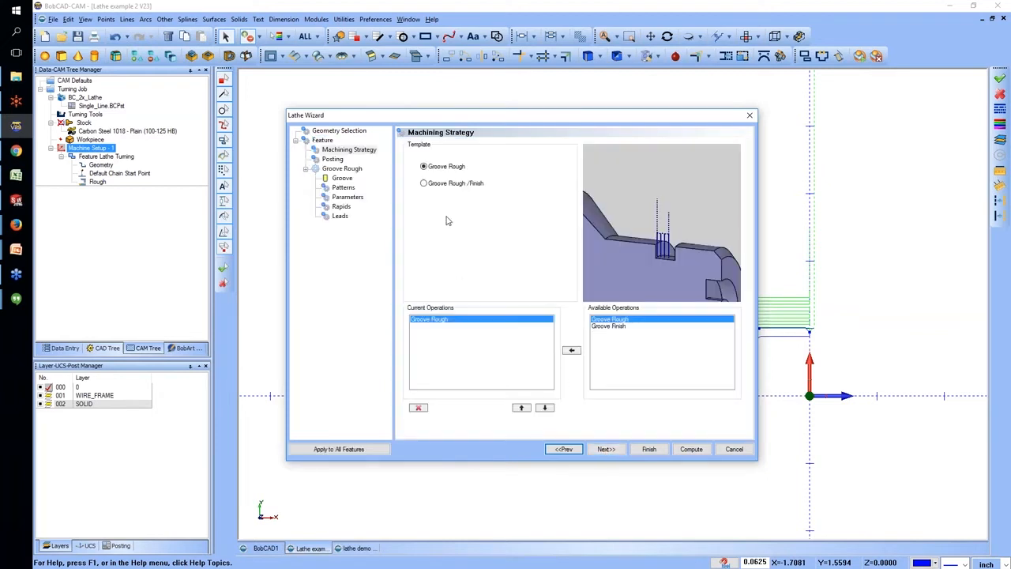
pyautogui.click(605, 449)
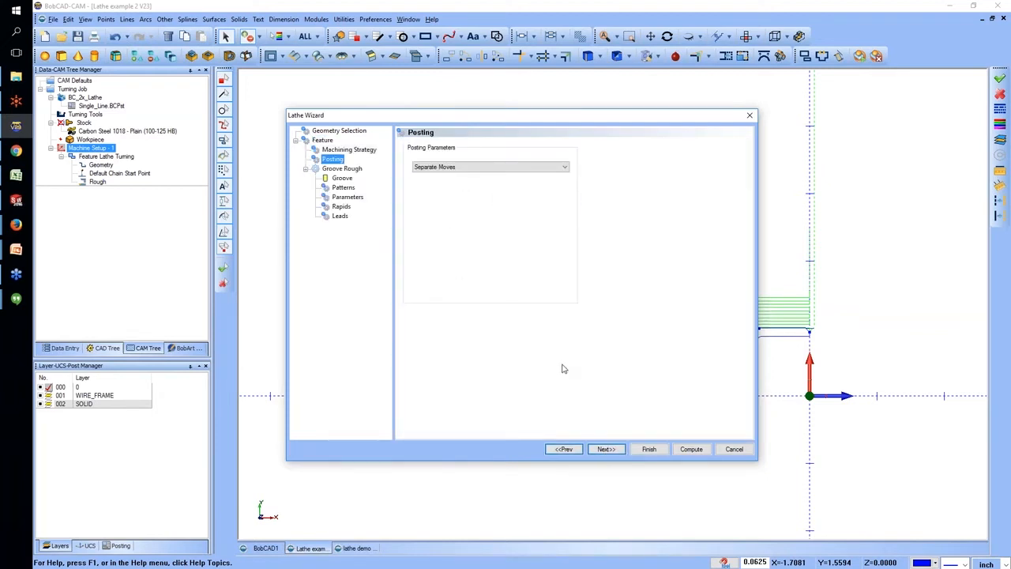
pyautogui.click(344, 179)
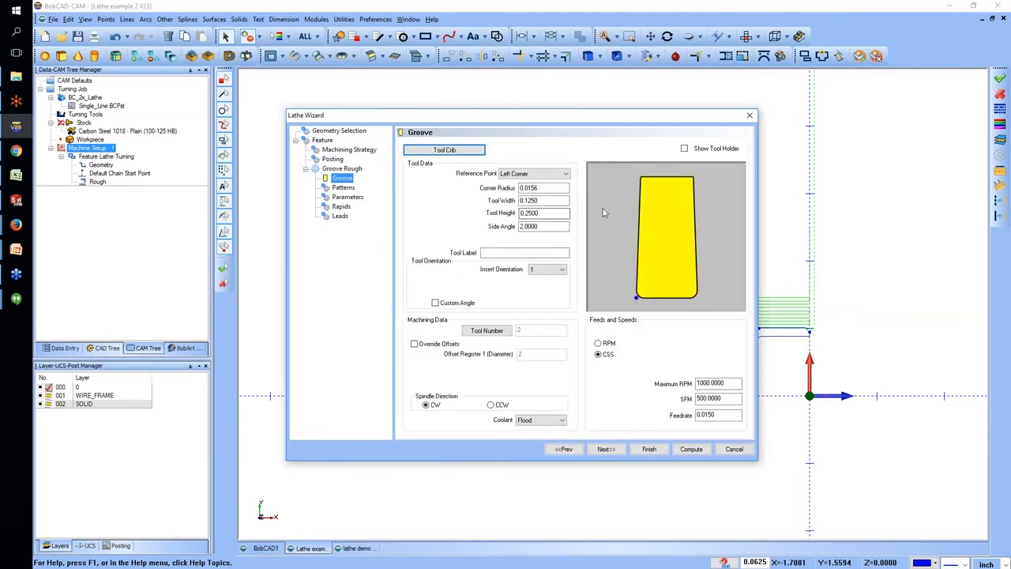
pyautogui.click(685, 149)
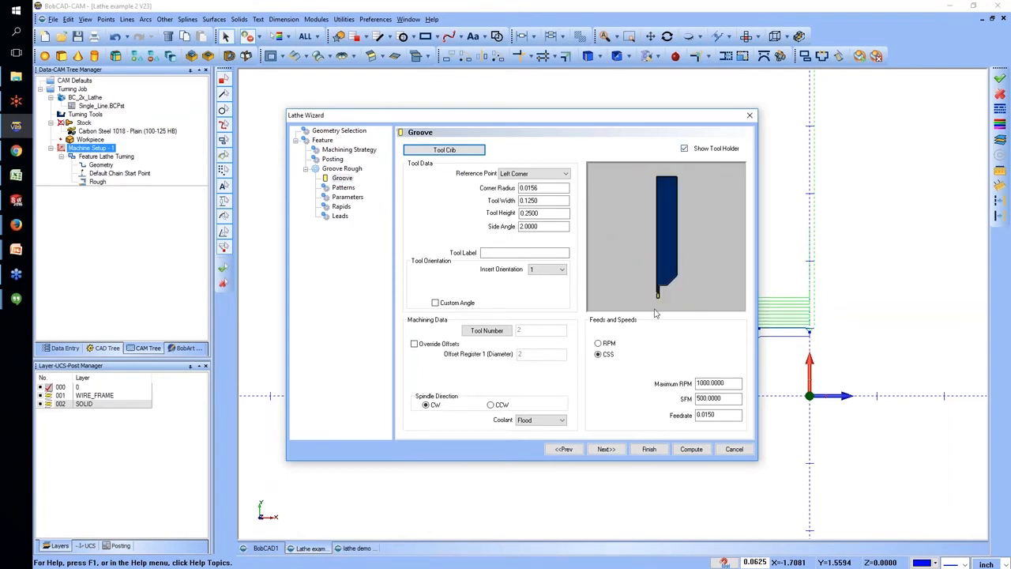
pyautogui.click(684, 148)
# Preview the Single Pass and Zig Zag groove patterns and return the pattern to Standard.
pyautogui.click(602, 451)
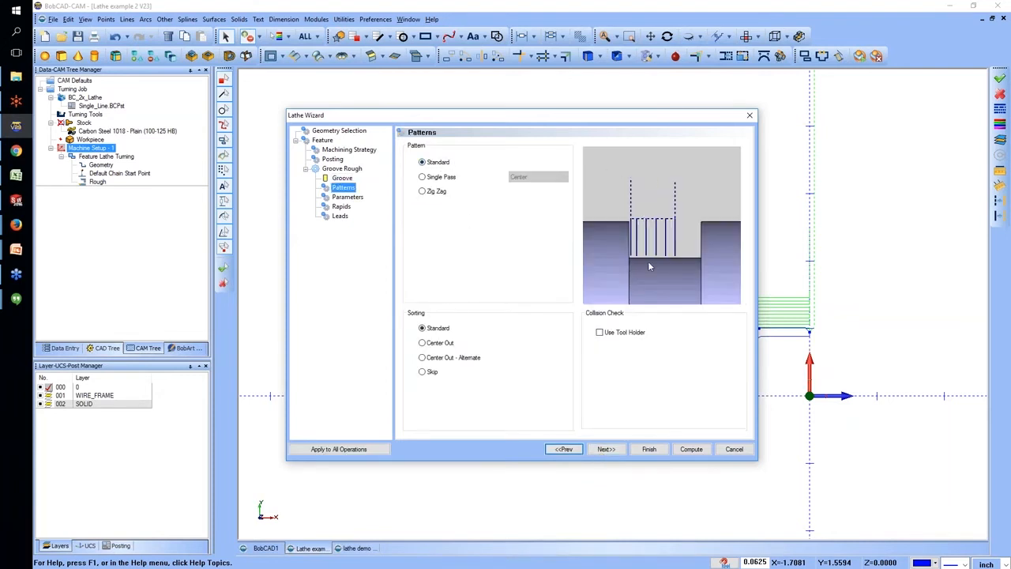
pyautogui.click(424, 177)
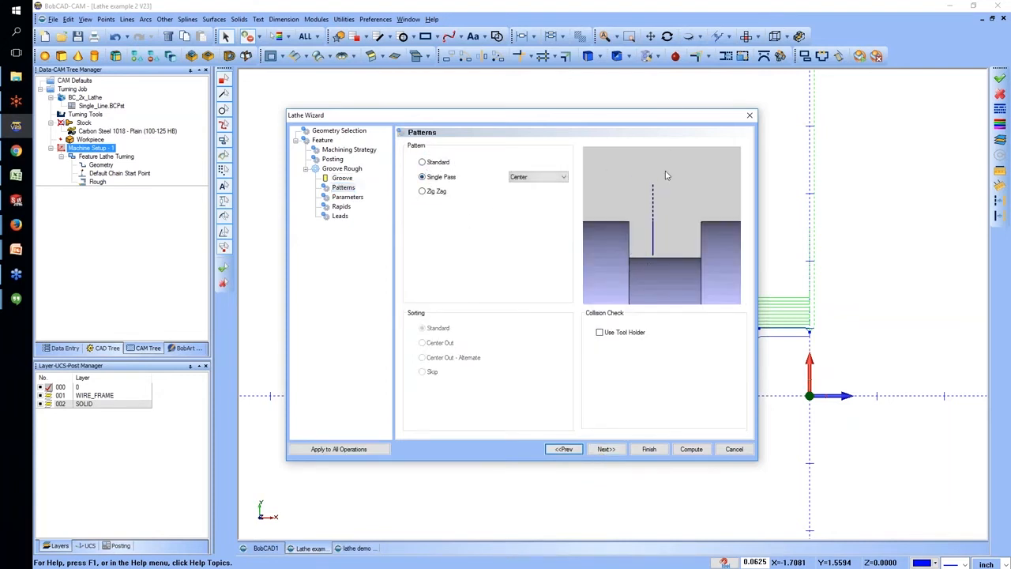
pyautogui.click(542, 177)
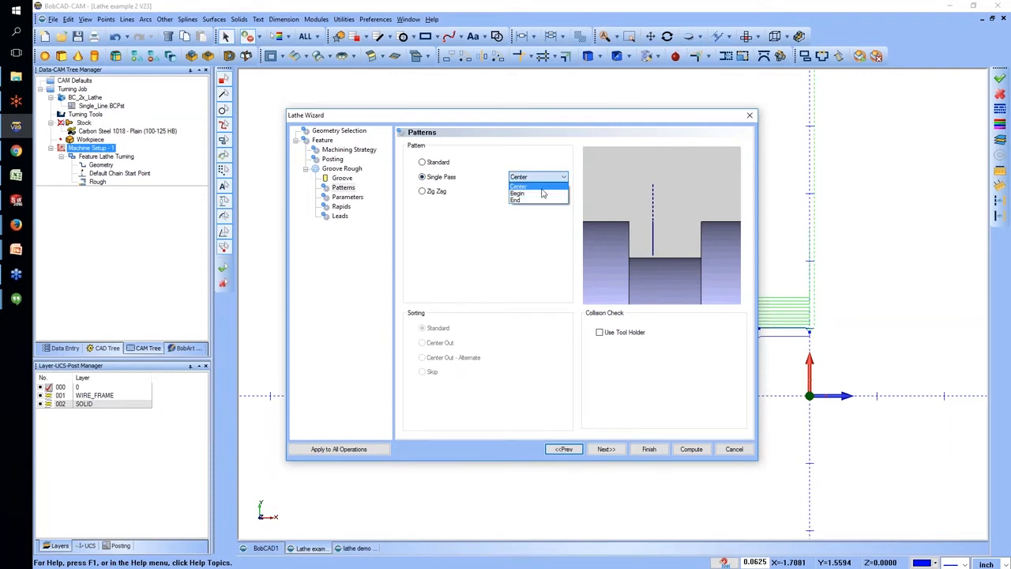
pyautogui.click(537, 187)
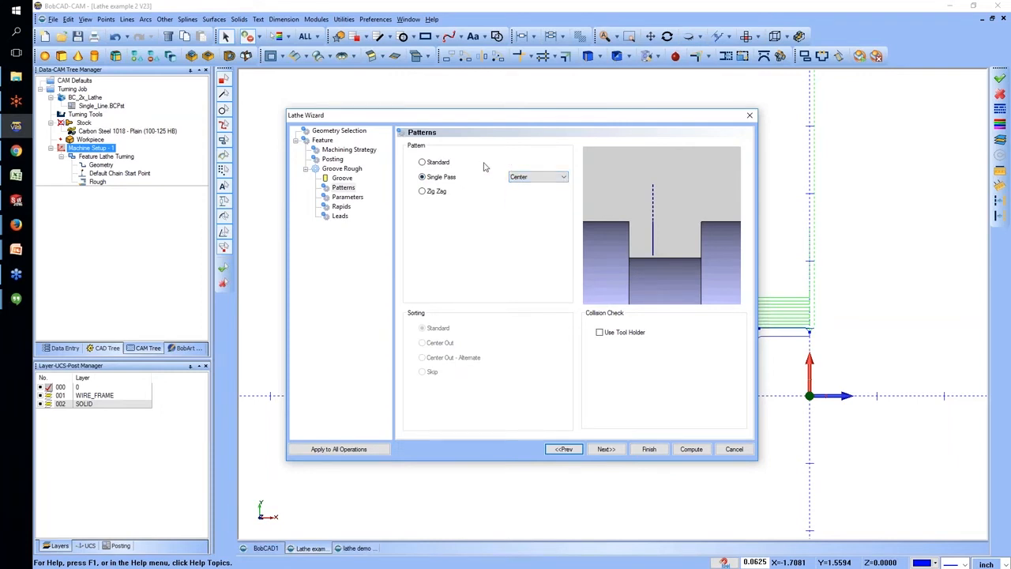
pyautogui.click(431, 193)
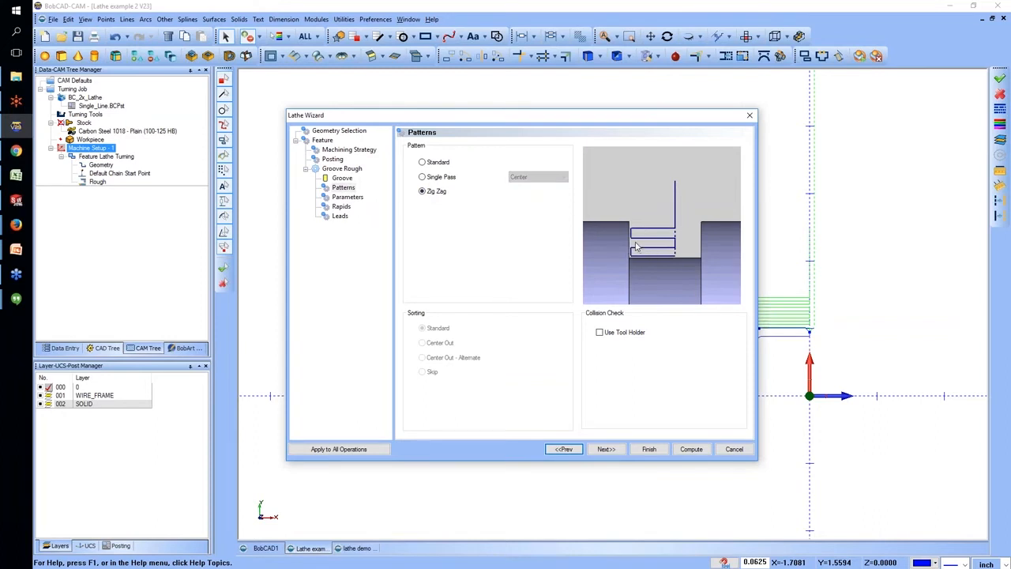
pyautogui.click(424, 163)
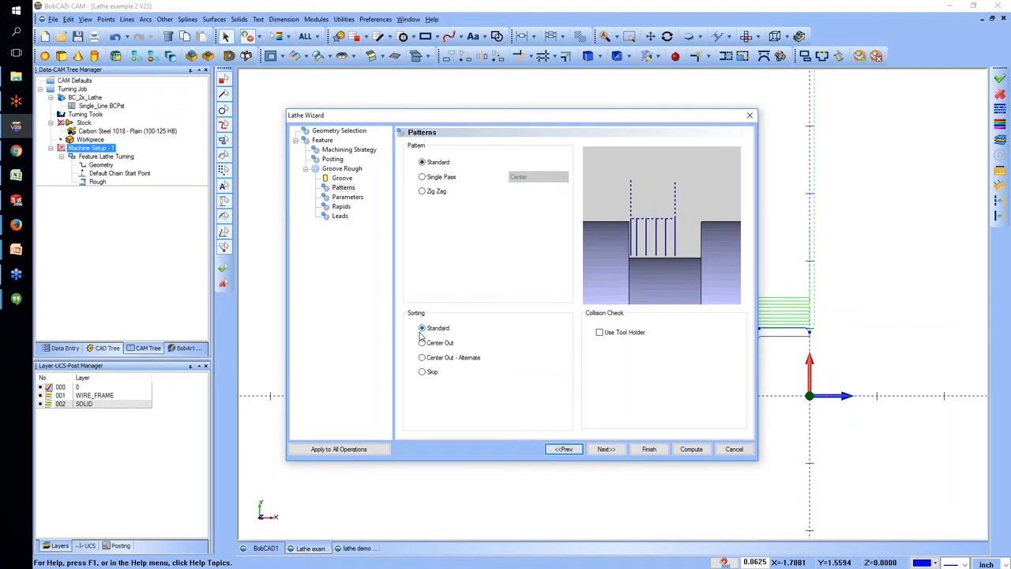
# Compare the Center Out, Center Out - Alternate and Skip sorting options and return the sorting to Standard.
pyautogui.moveTo(425, 340)
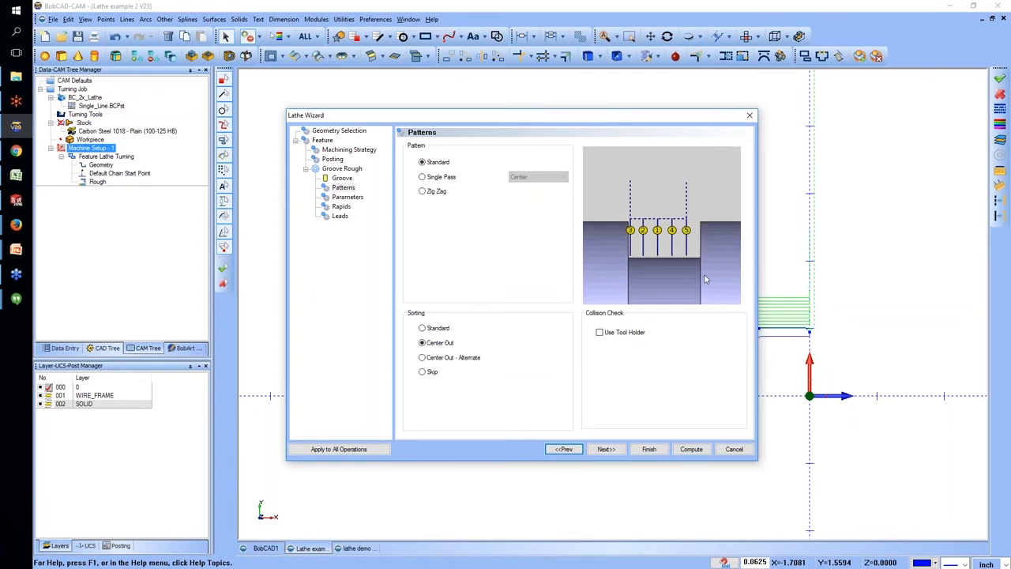
pyautogui.click(457, 359)
pyautogui.click(425, 373)
pyautogui.click(422, 328)
# Review the groove's parameters, rapids and leads, and compute the groove roughing toolpath with these settings.
pyautogui.click(352, 197)
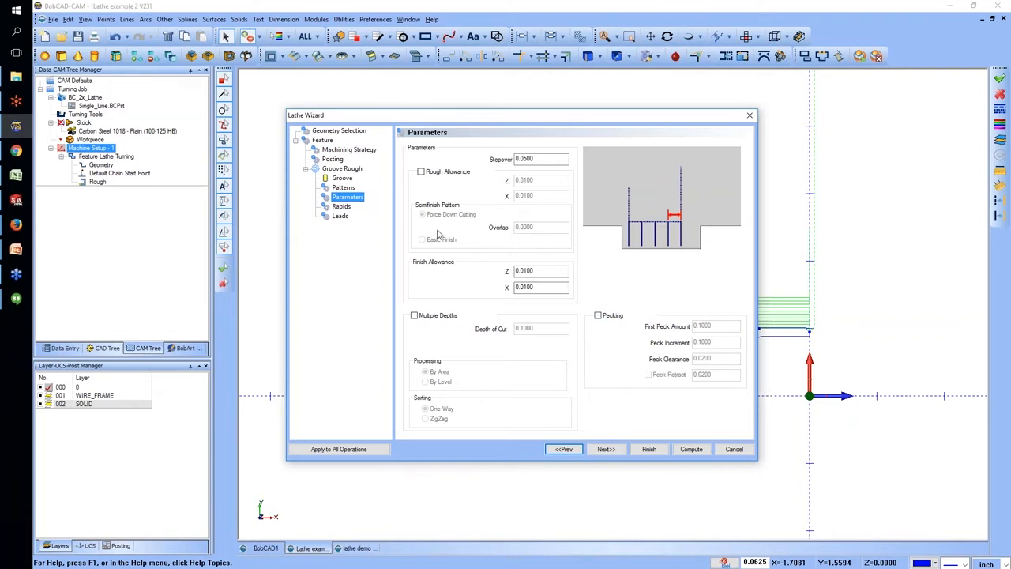
pyautogui.click(349, 208)
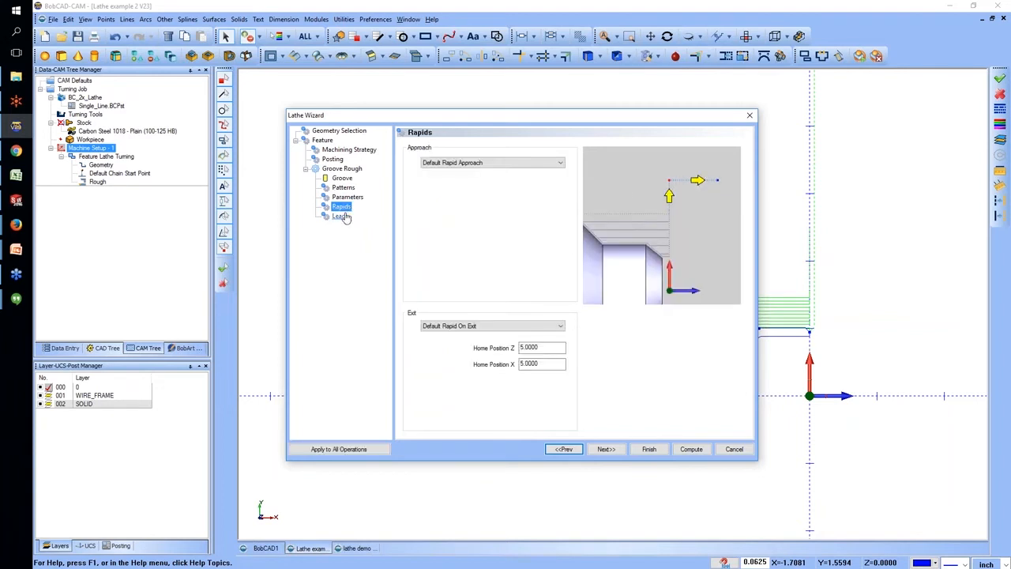
pyautogui.click(341, 216)
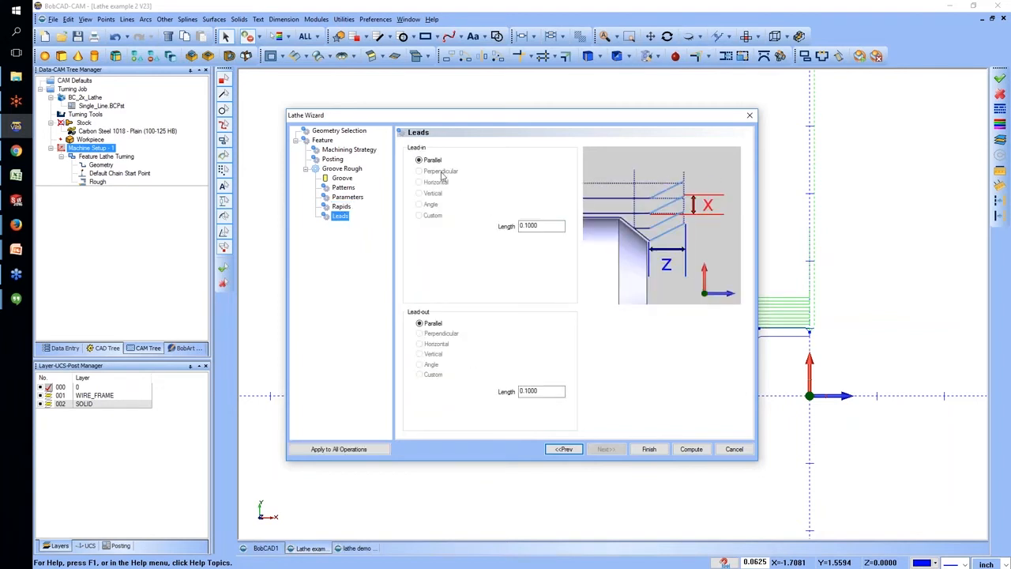
pyautogui.click(691, 449)
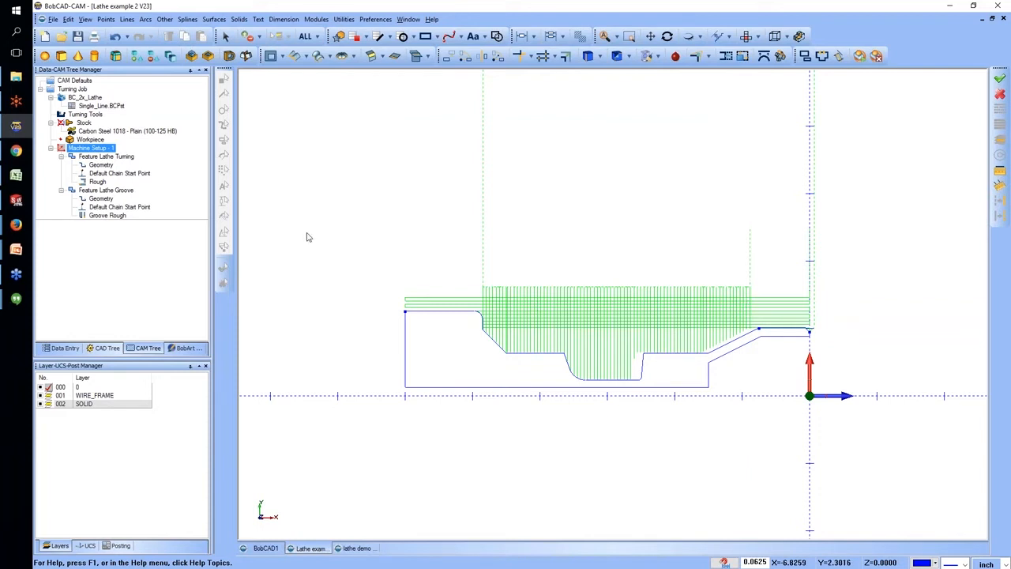
# Edit the groove feature to take its top of feature from the feature geometry and recompute the toolpath.
pyautogui.click(110, 190)
pyautogui.rightClick(133, 193)
pyautogui.click(146, 198)
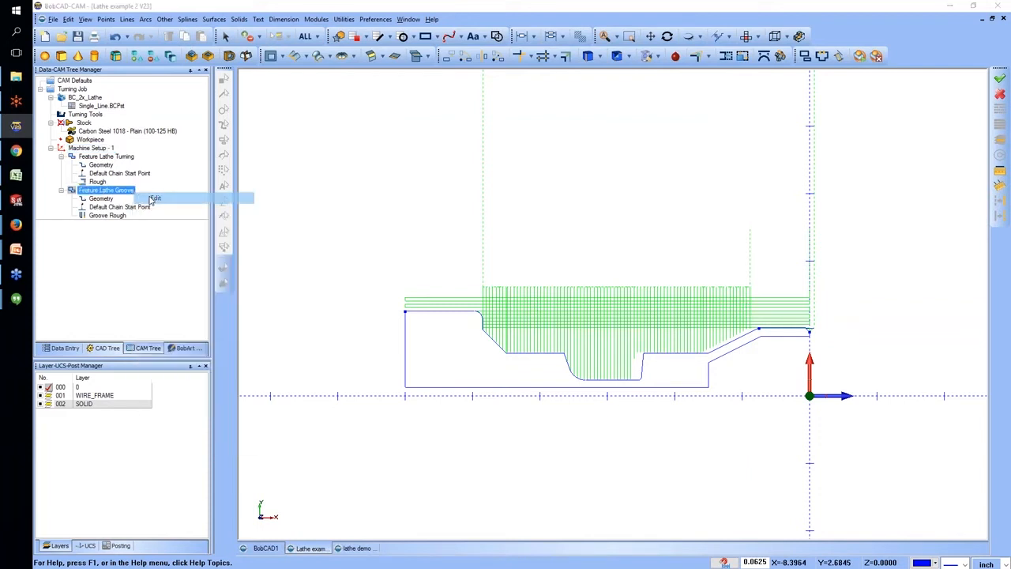
pyautogui.click(449, 348)
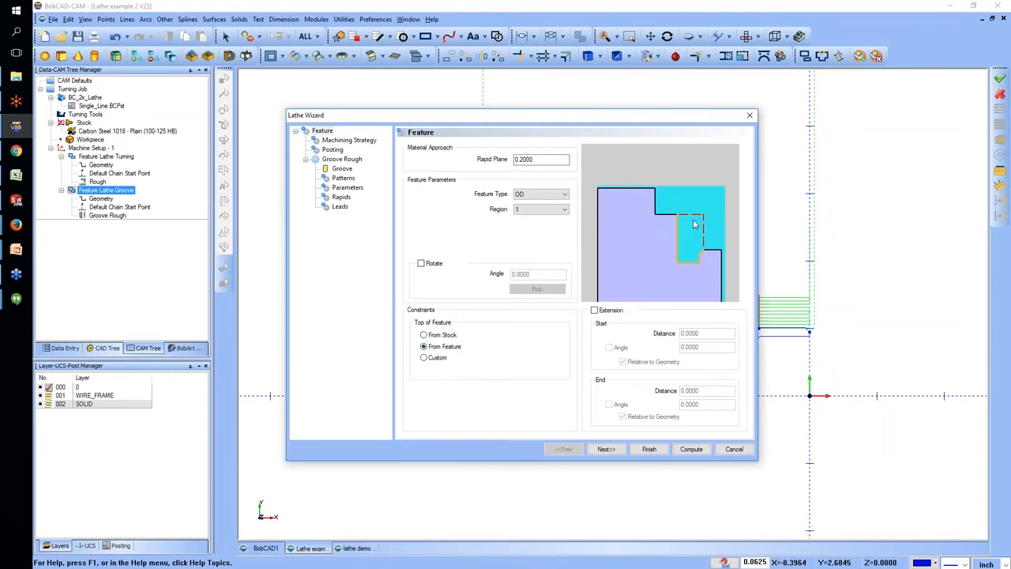
pyautogui.click(692, 449)
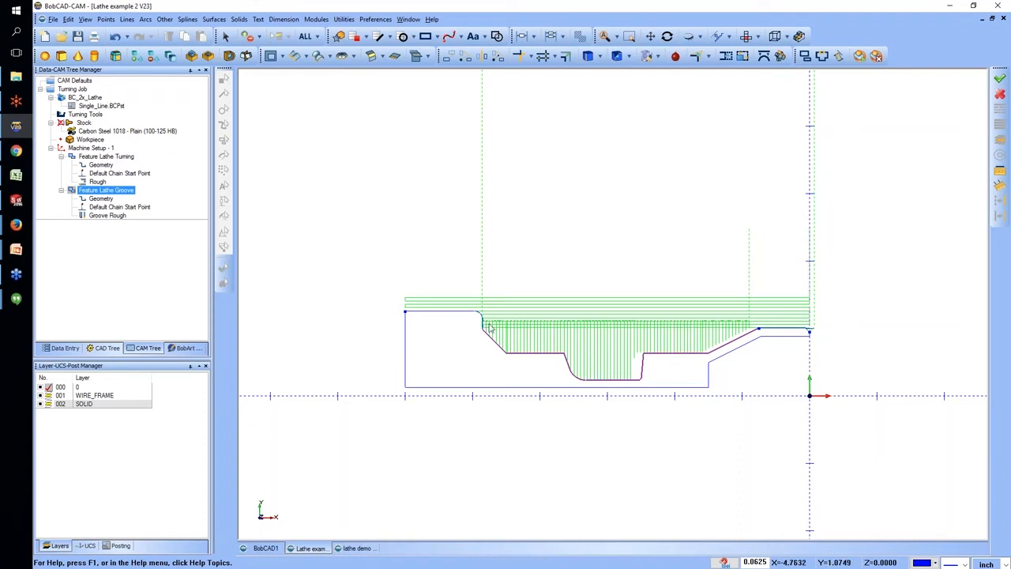
# Add a Lathe Turning feature to Machine Setup - 1 using the internal bore profile as its geometry.
pyautogui.click(106, 157)
pyautogui.click(89, 149)
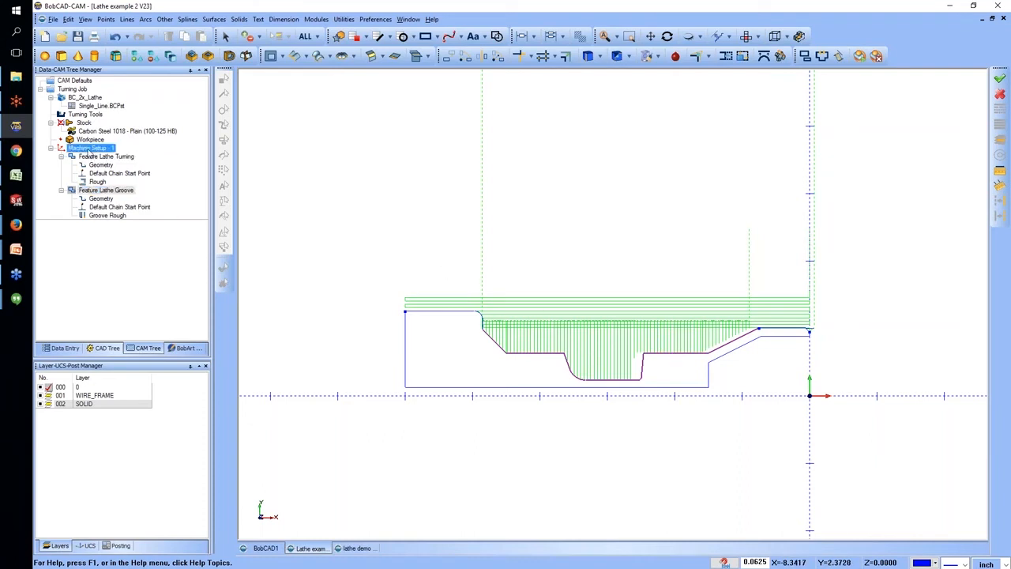
pyautogui.rightClick(96, 150)
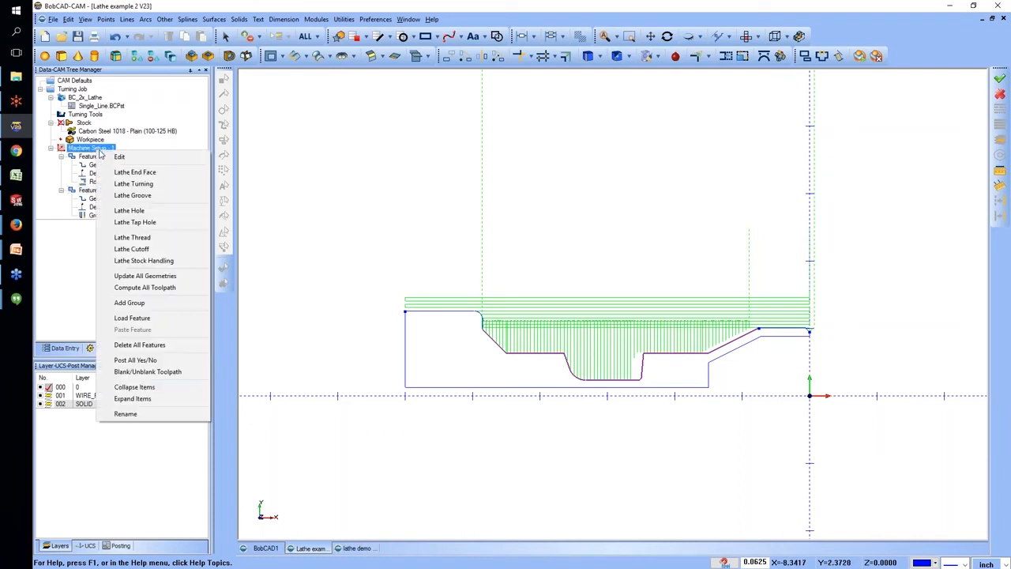
pyautogui.click(139, 187)
pyautogui.click(481, 181)
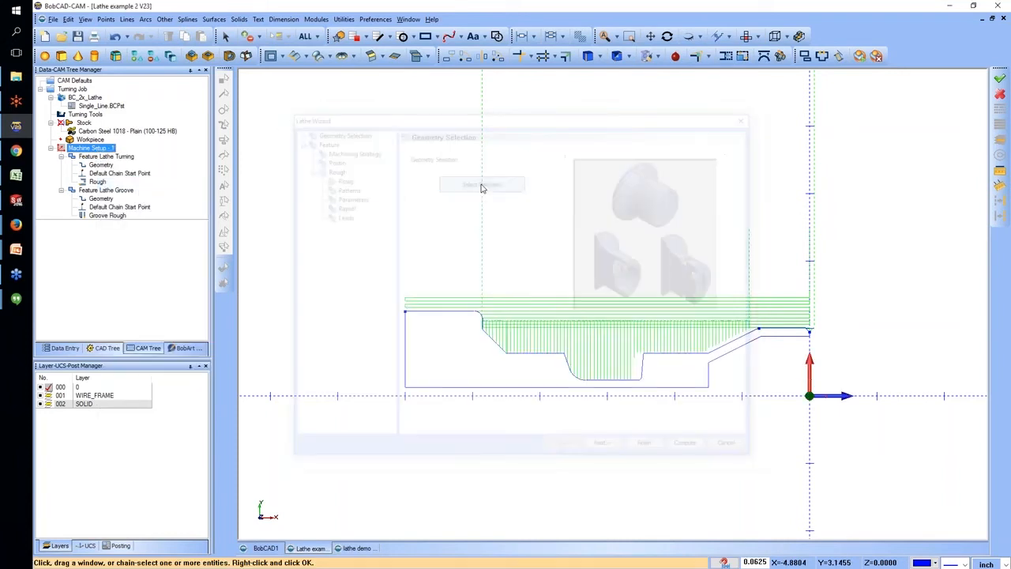
pyautogui.click(771, 335)
pyautogui.rightClick(734, 270)
pyautogui.click(753, 276)
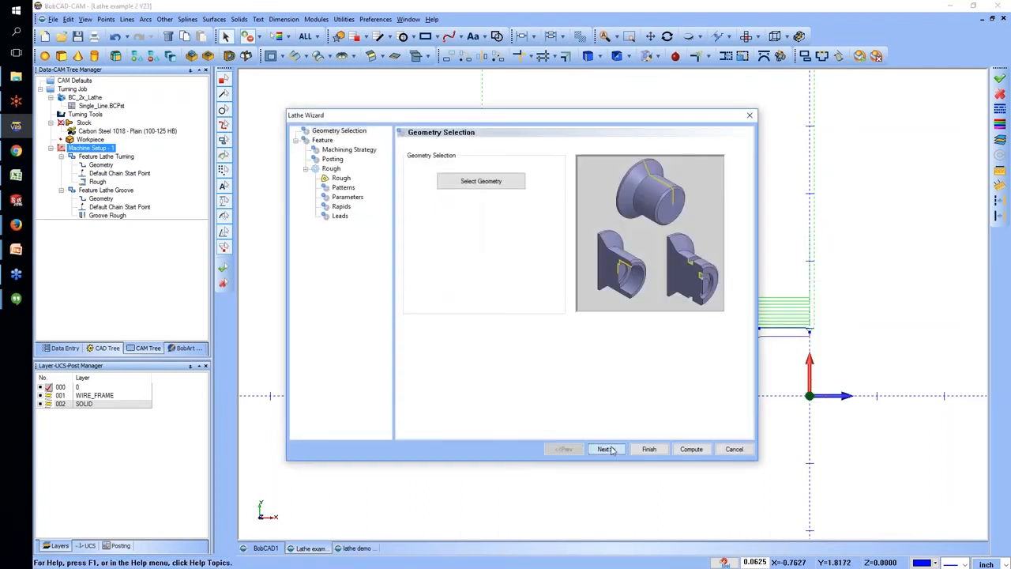
# Set the new turning feature's type to ID, keep the Rough strategy, compute the toolpath and inspect it in the bore.
pyautogui.click(605, 450)
pyautogui.click(527, 199)
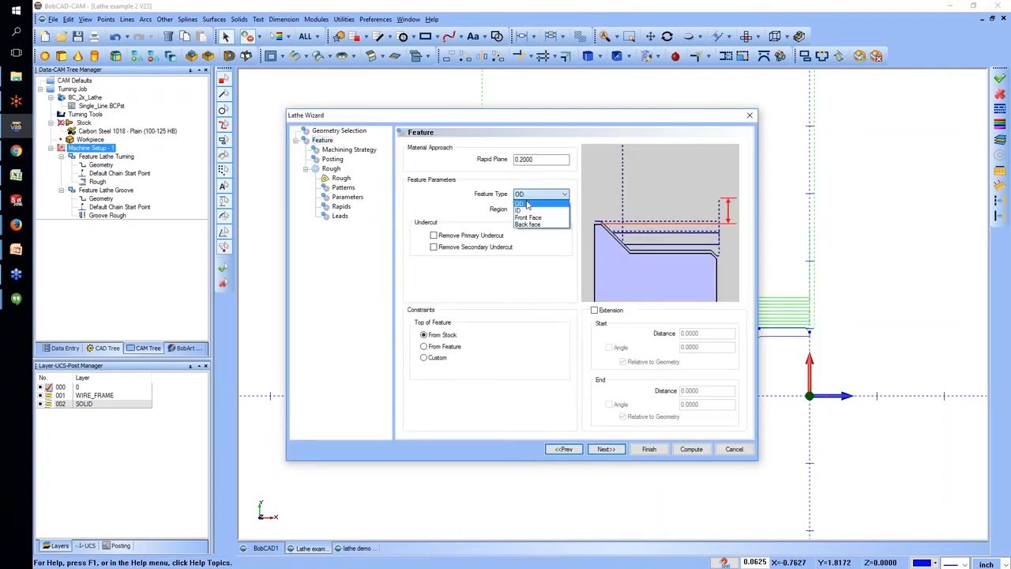
pyautogui.click(528, 213)
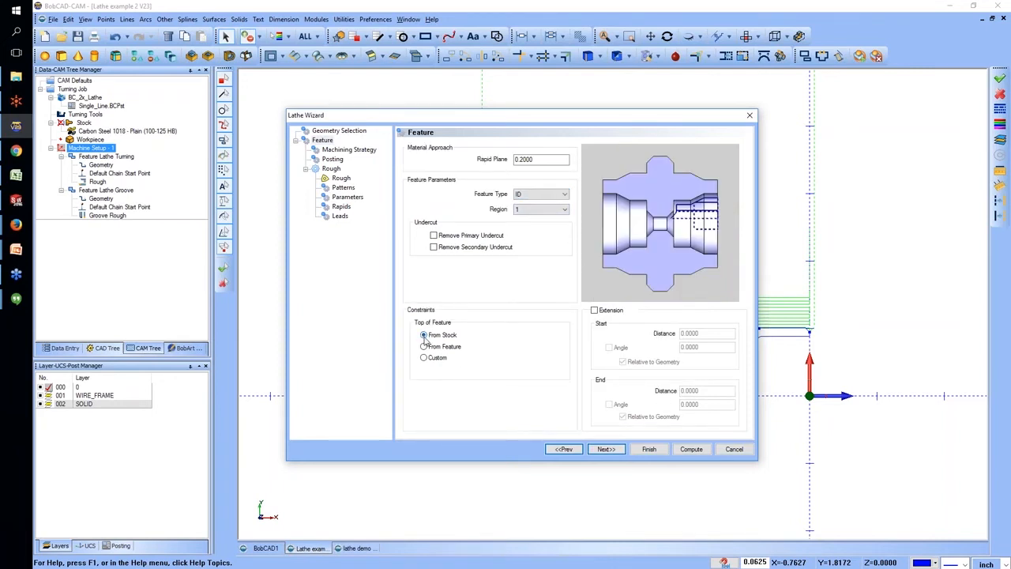
pyautogui.click(605, 449)
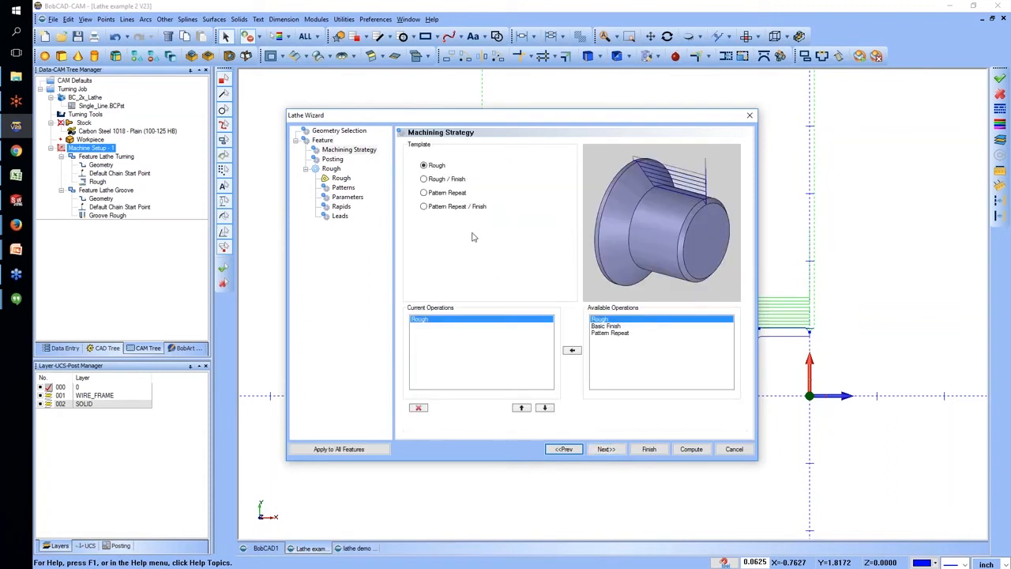
pyautogui.click(694, 448)
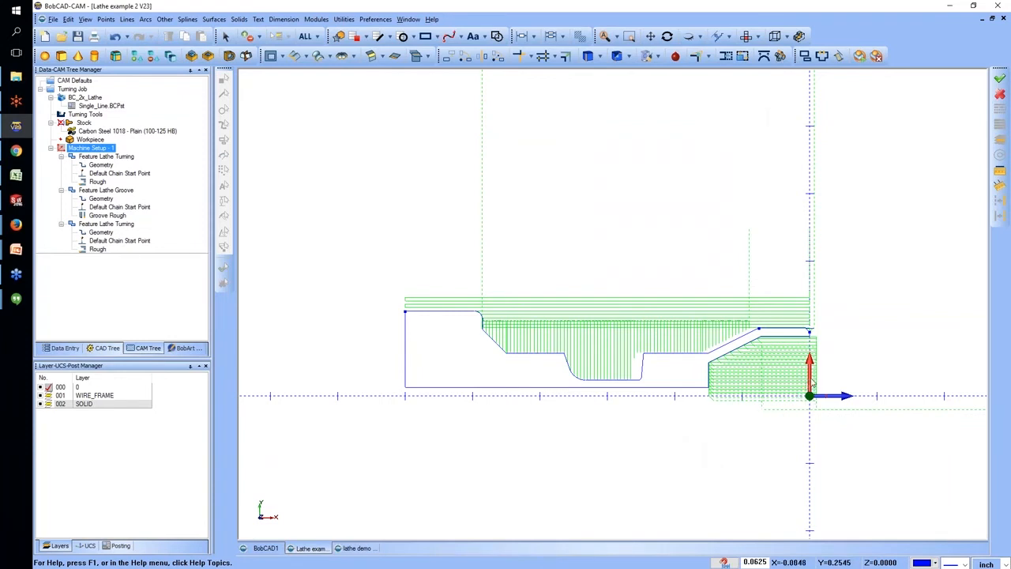
pyautogui.scroll(2, 712, 391)
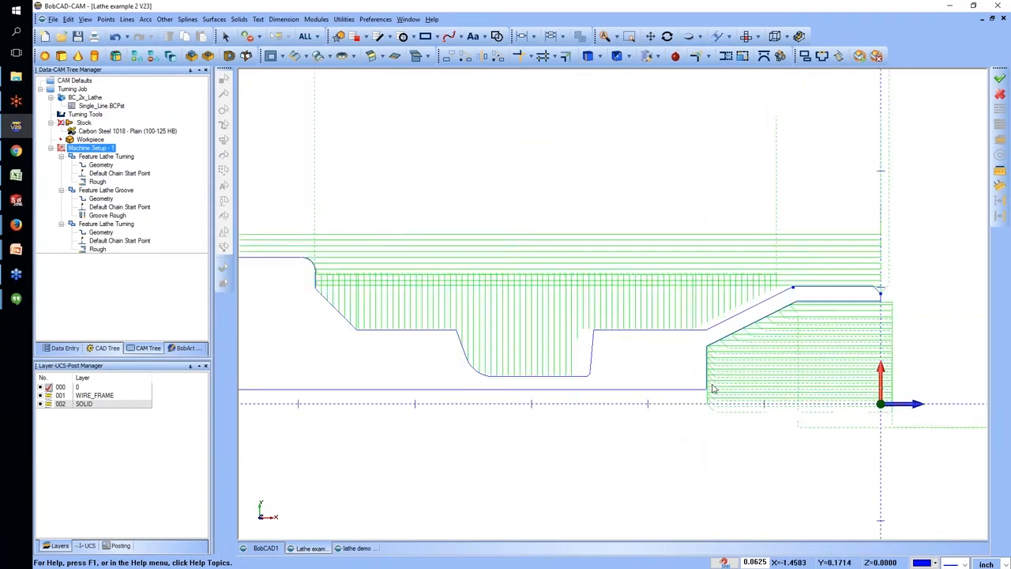
pyautogui.scroll(2, 712, 389)
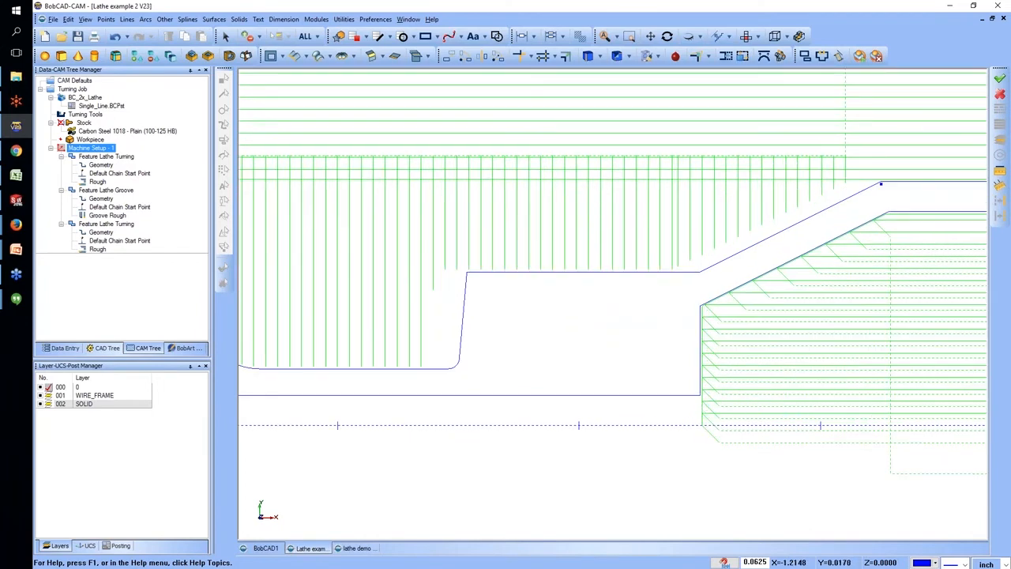
pyautogui.scroll(-3, 852, 423)
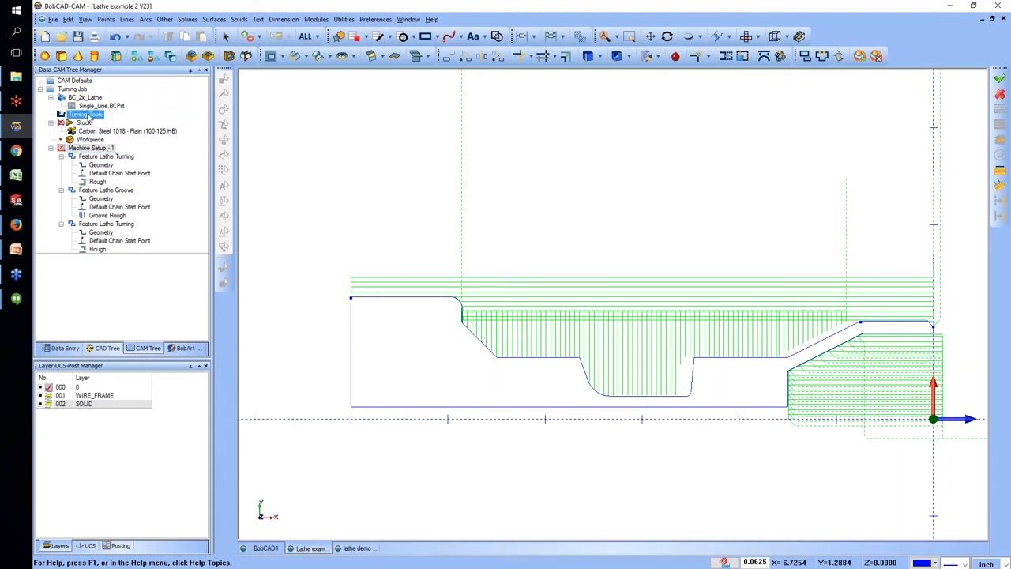
# Simulate the turning job at a reduced run speed with the toolpath display hidden.
pyautogui.rightClick(82, 94)
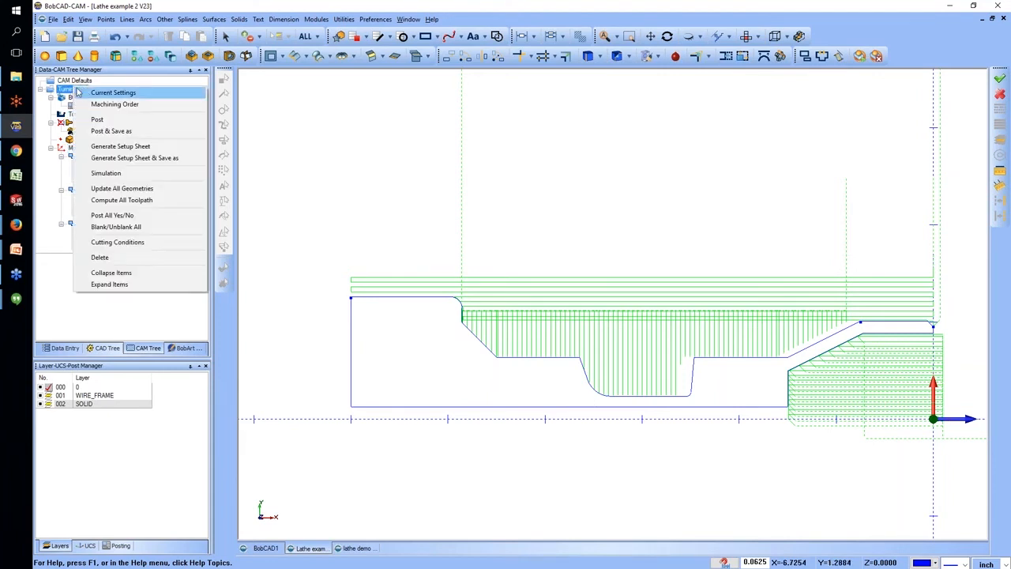
pyautogui.click(122, 174)
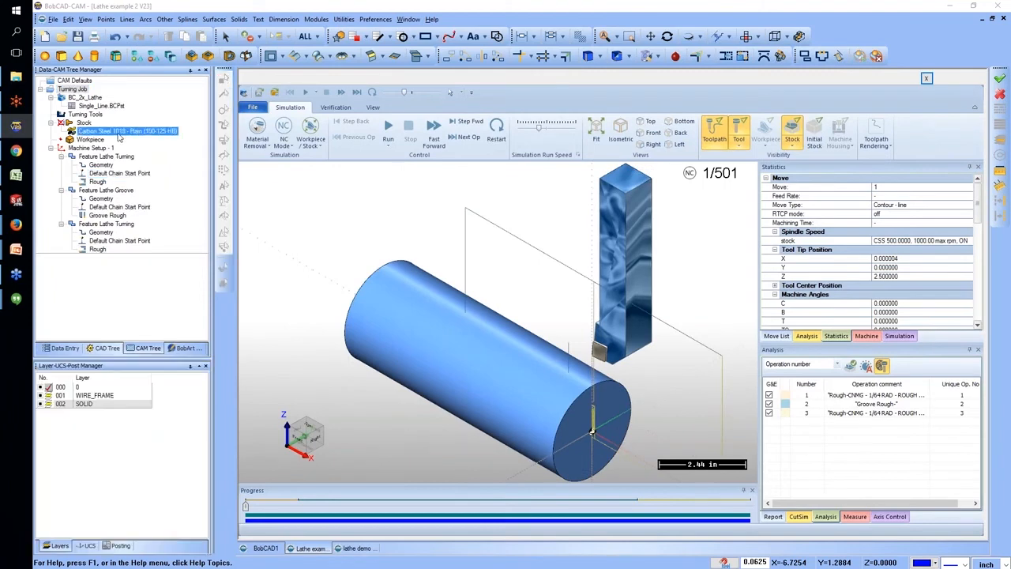
pyautogui.click(388, 128)
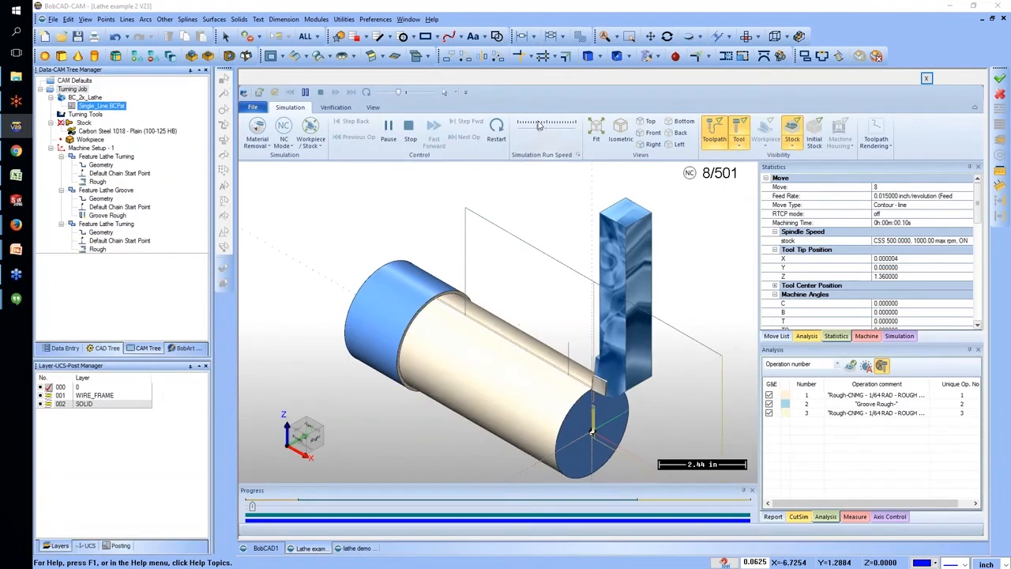
pyautogui.moveTo(546, 128); pyautogui.dragTo(529, 127)
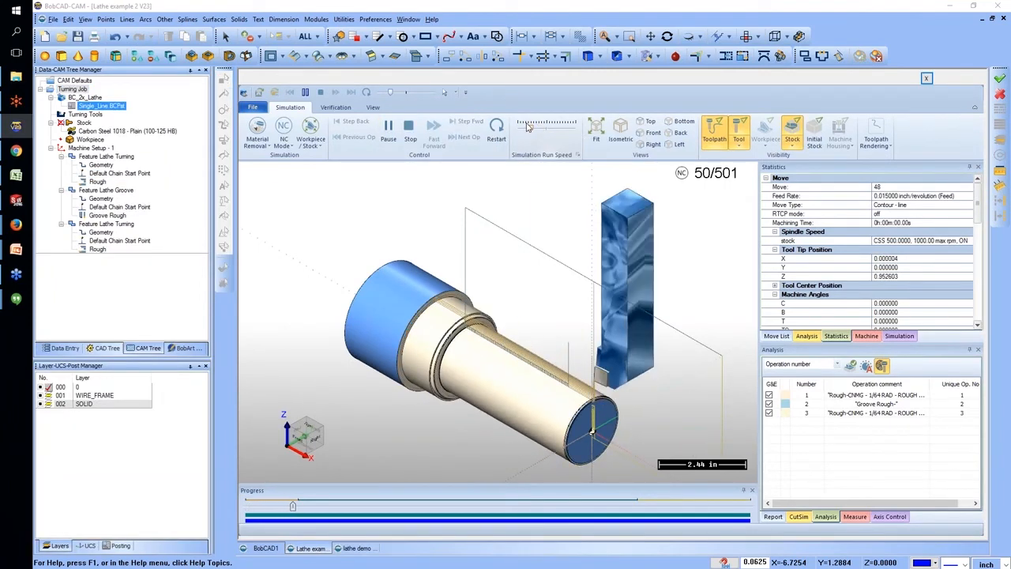
pyautogui.click(714, 131)
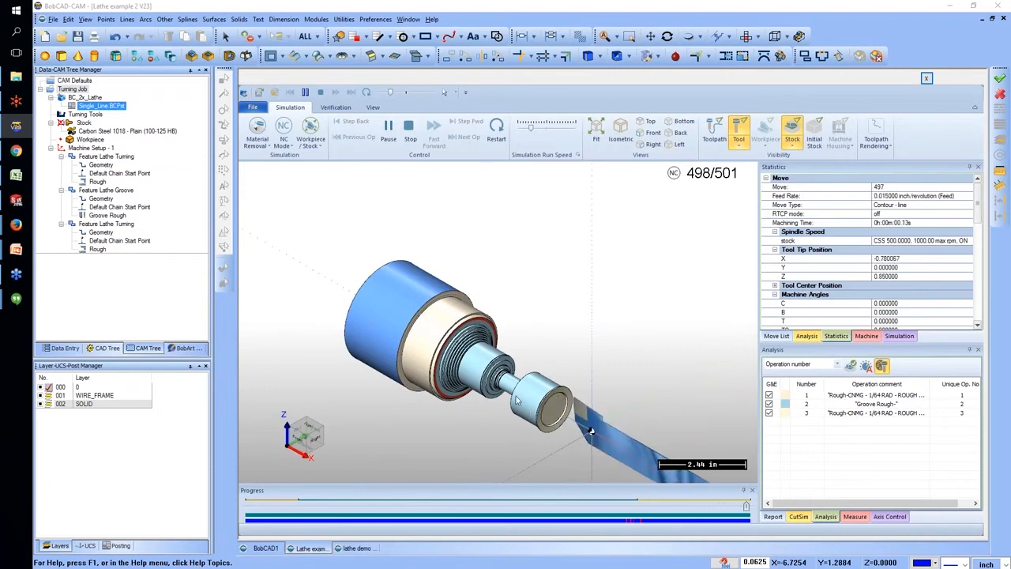
# Examine the simulated part from several angles, show the toolpath again and close the simulation.
pyautogui.moveTo(555, 420); pyautogui.dragTo(620, 377, button='middle')
pyautogui.moveTo(552, 425); pyautogui.dragTo(543, 388, button='middle')
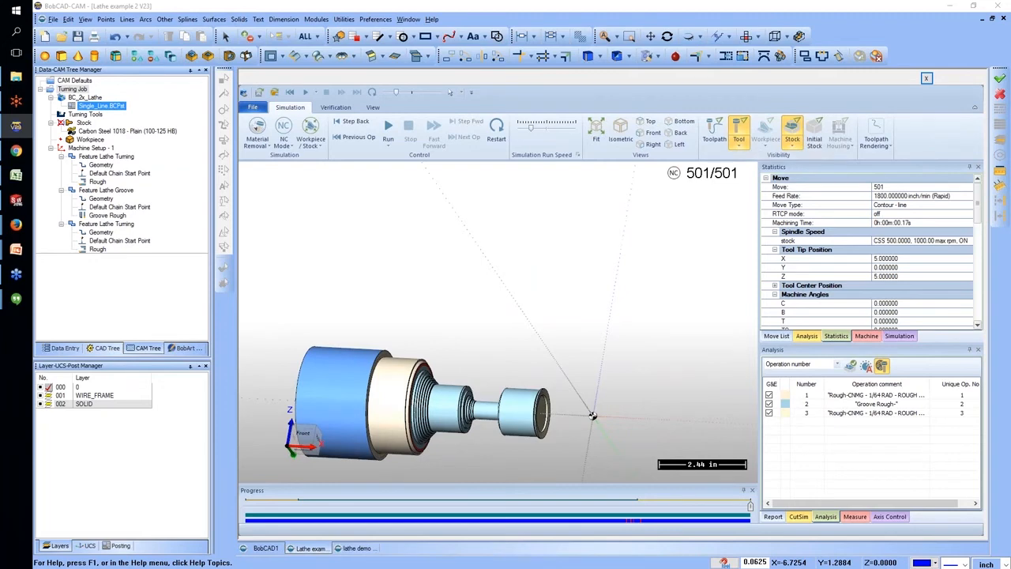
pyautogui.click(714, 129)
pyautogui.moveTo(552, 395)
pyautogui.mouseDown(button='middle')
pyautogui.moveTo(551, 433)
pyautogui.moveTo(544, 412)
pyautogui.mouseUp(button='middle')
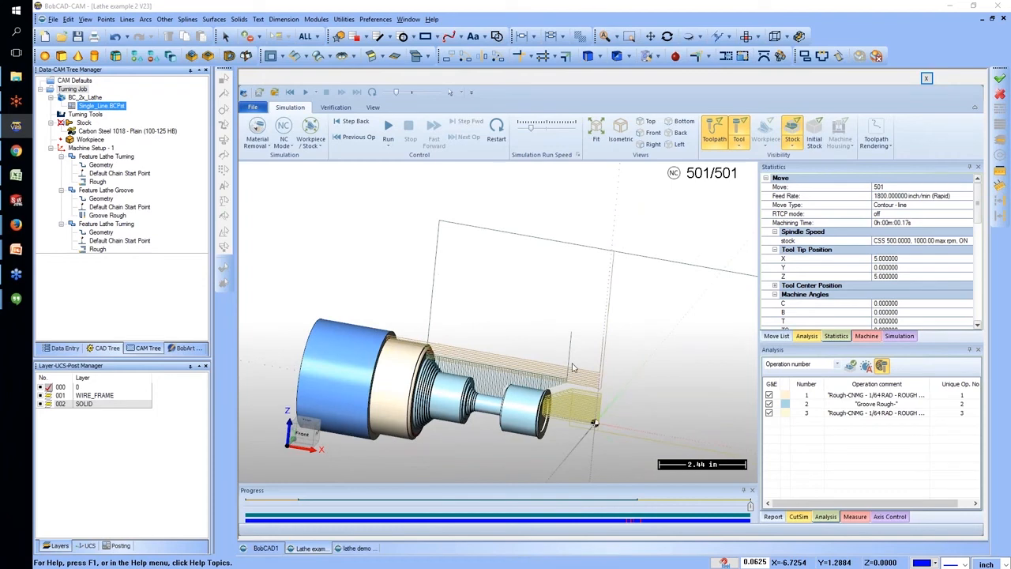
pyautogui.click(928, 78)
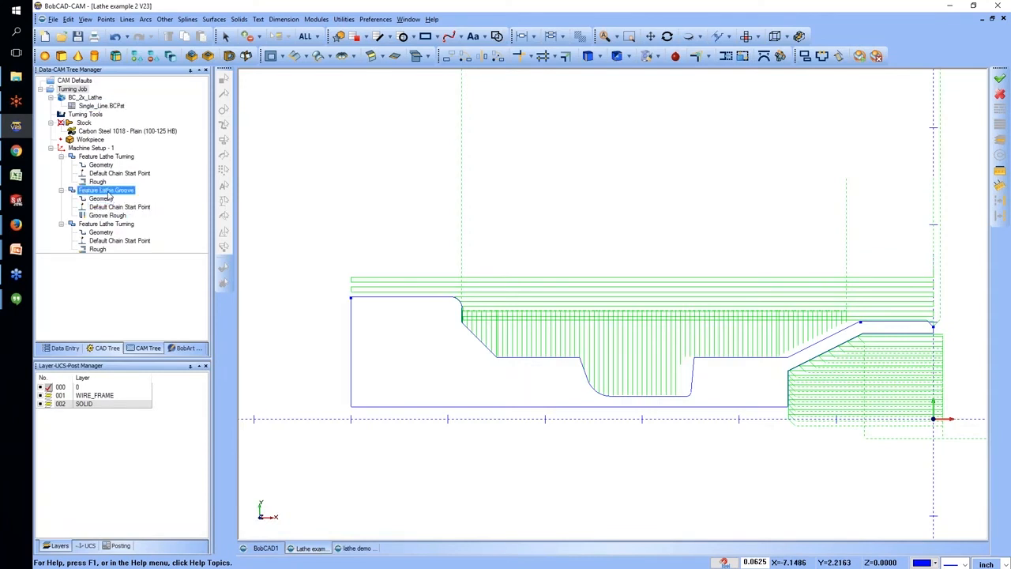
# Edit the groove's pattern settings to use the tool holder for collision checking and recompute the toolpath.
pyautogui.rightClick(108, 195)
pyautogui.click(131, 198)
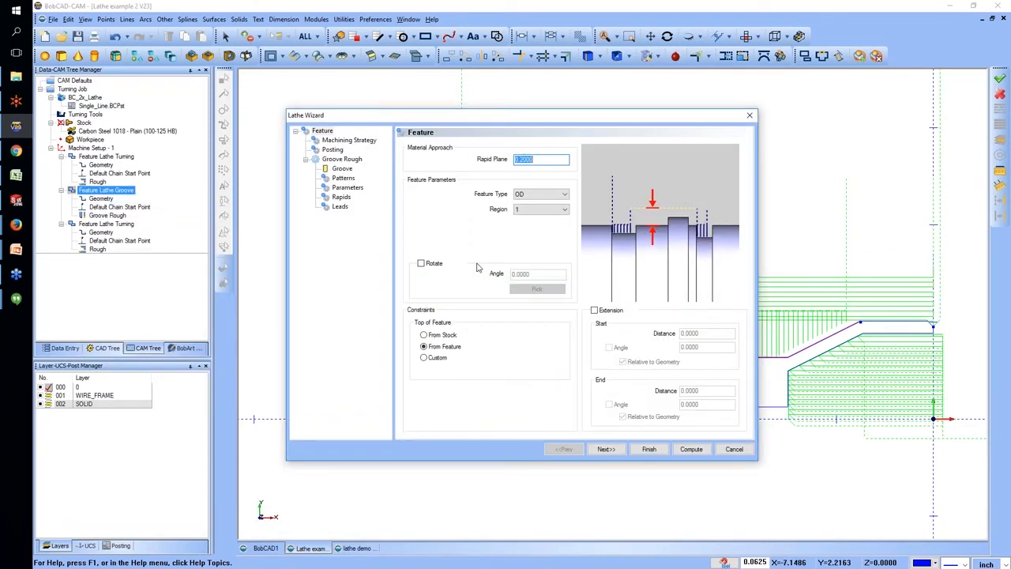
pyautogui.click(347, 187)
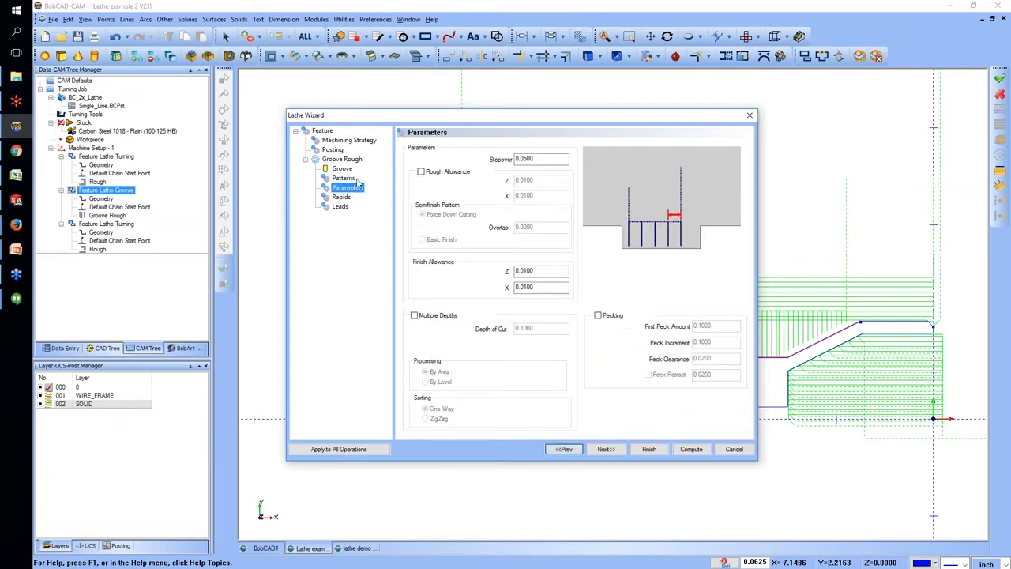
pyautogui.click(345, 179)
pyautogui.click(600, 333)
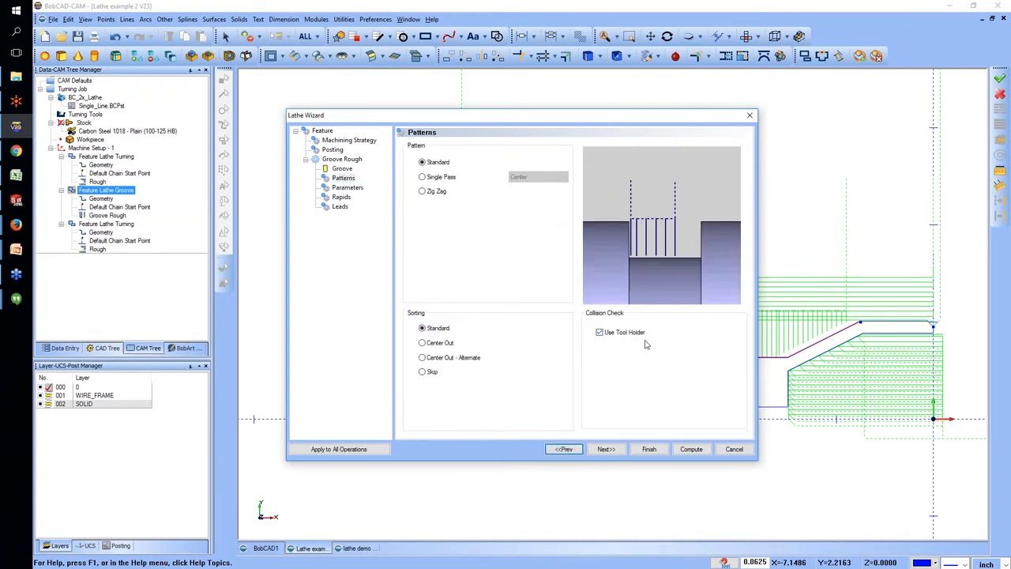
pyautogui.click(691, 449)
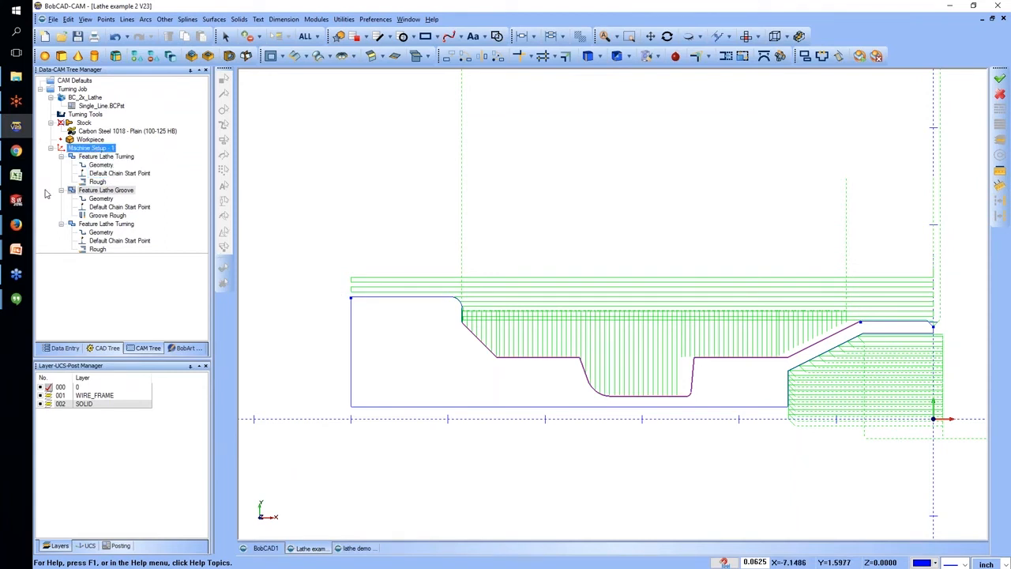
# Add a Lathe Thread feature to Machine Setup - 1 on the short outer line near the origin and continue to its feature settings.
pyautogui.click(114, 157)
pyautogui.rightClick(108, 150)
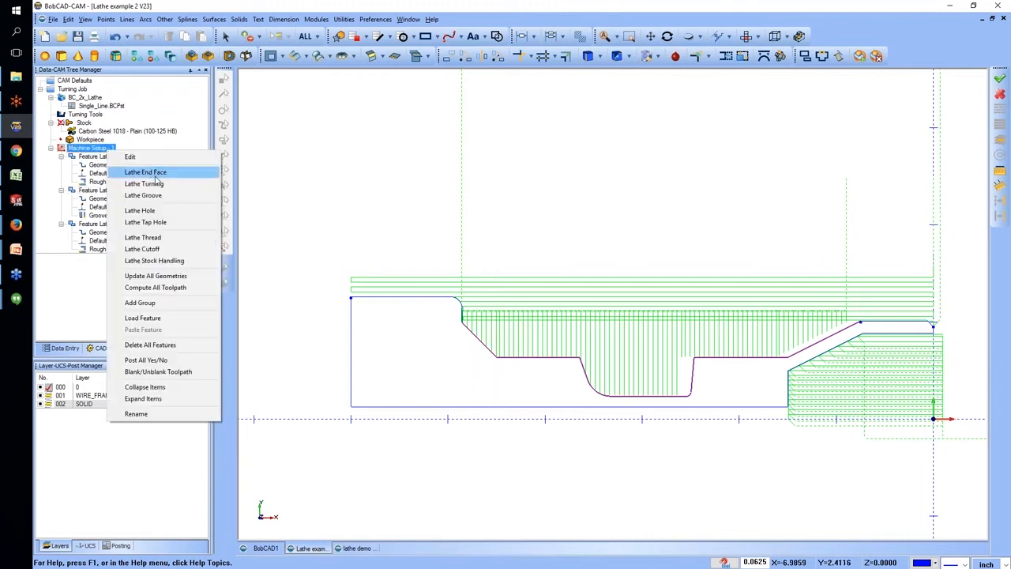
pyautogui.click(152, 237)
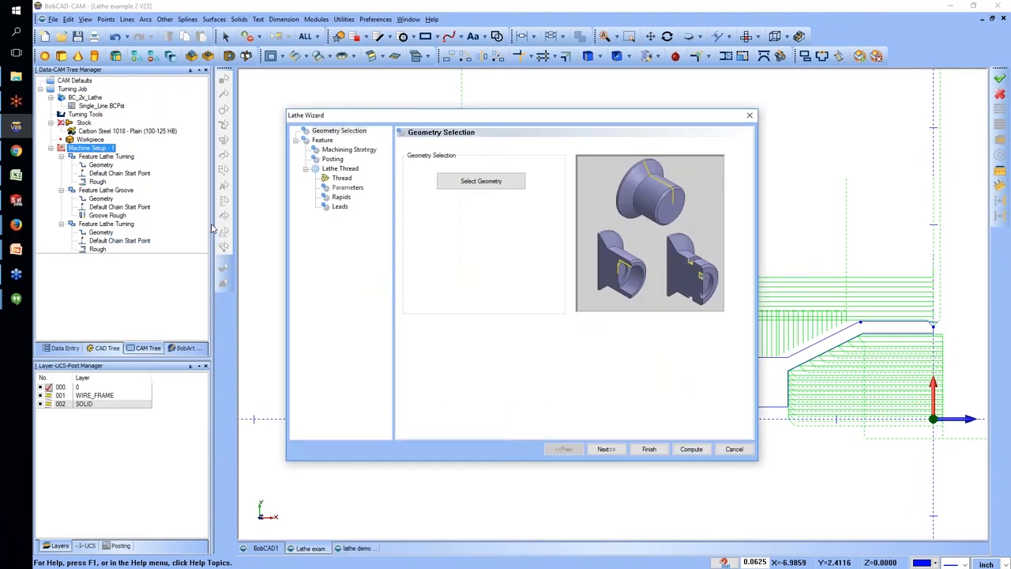
pyautogui.click(486, 184)
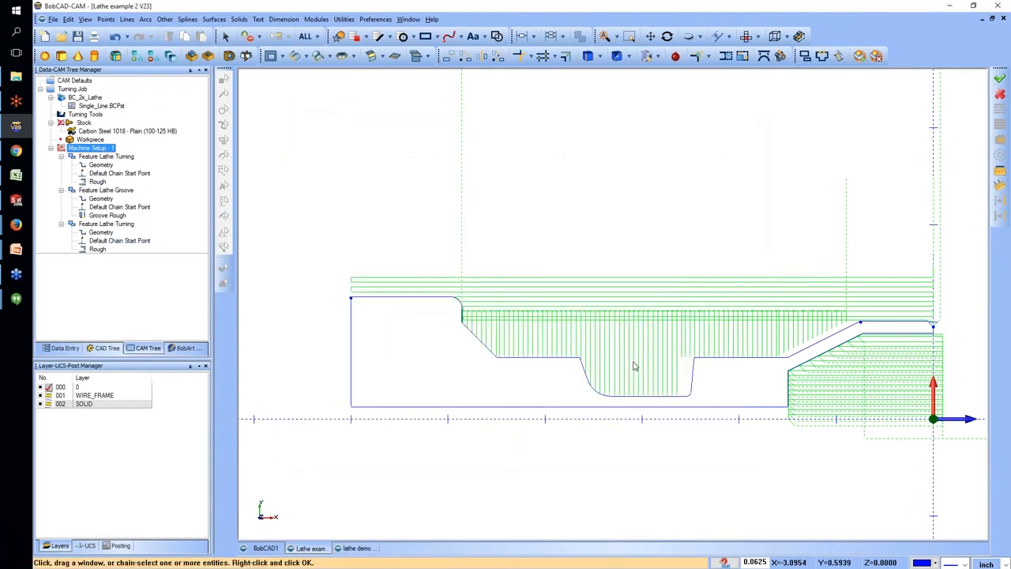
pyautogui.click(898, 323)
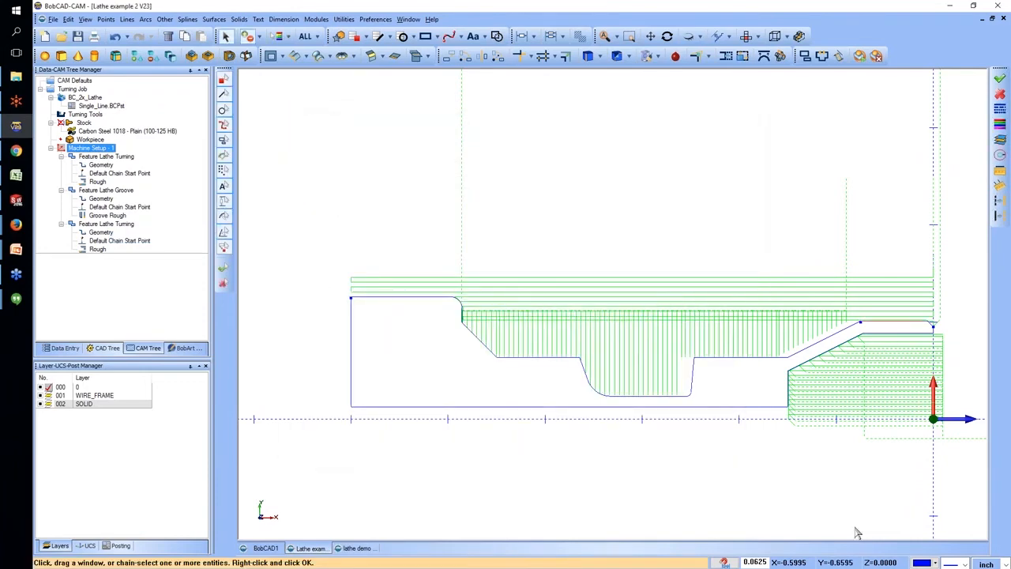
pyautogui.rightClick(659, 262)
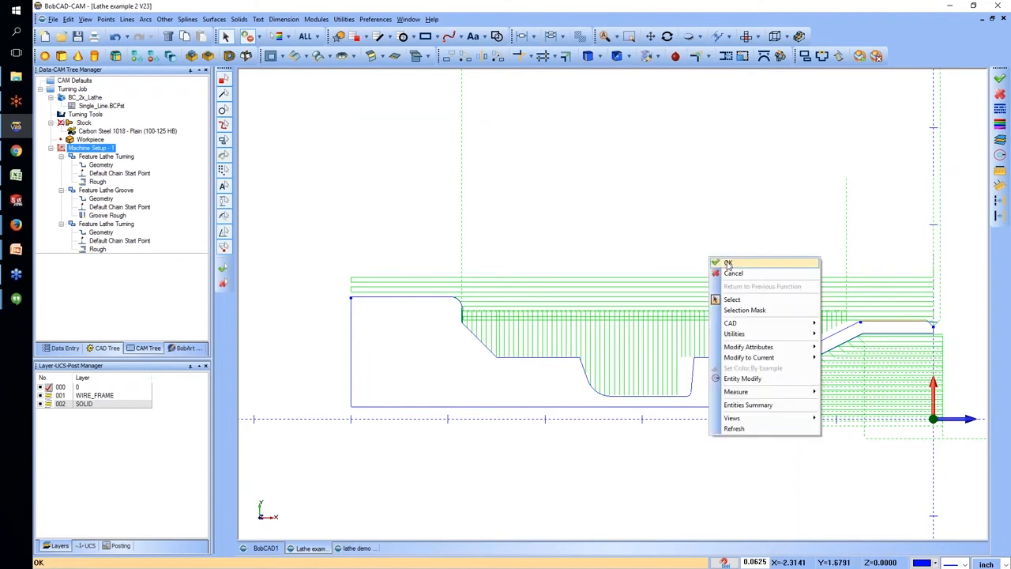
pyautogui.click(672, 268)
pyautogui.click(605, 449)
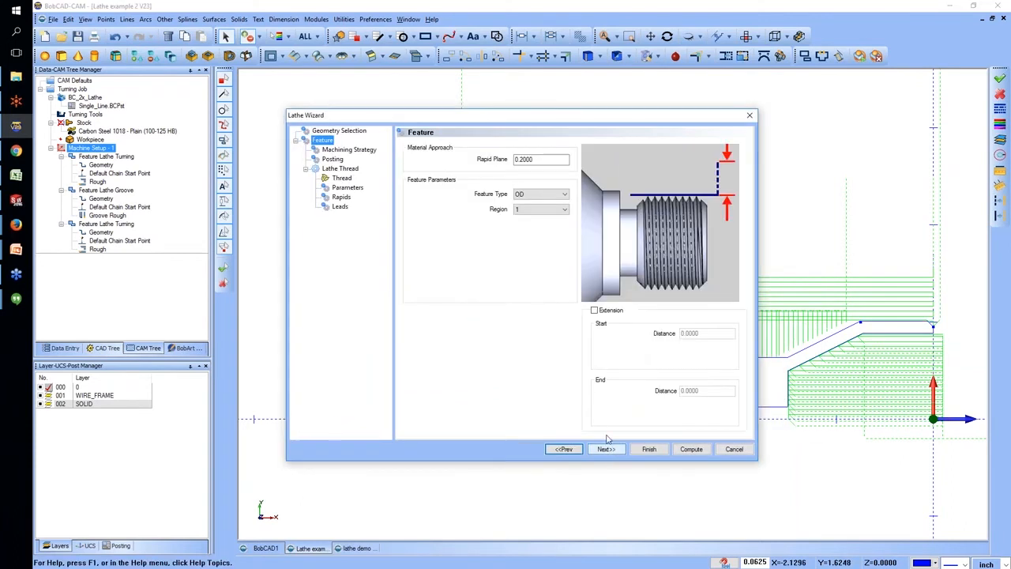
# Preview the ID feature type for the thread and return the type to OD.
pyautogui.click(545, 194)
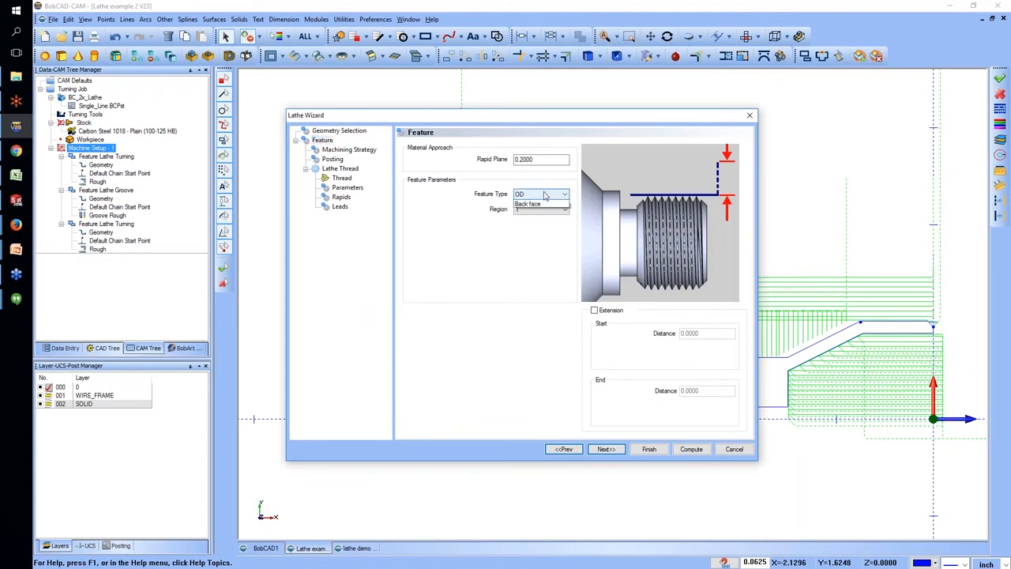
pyautogui.click(536, 210)
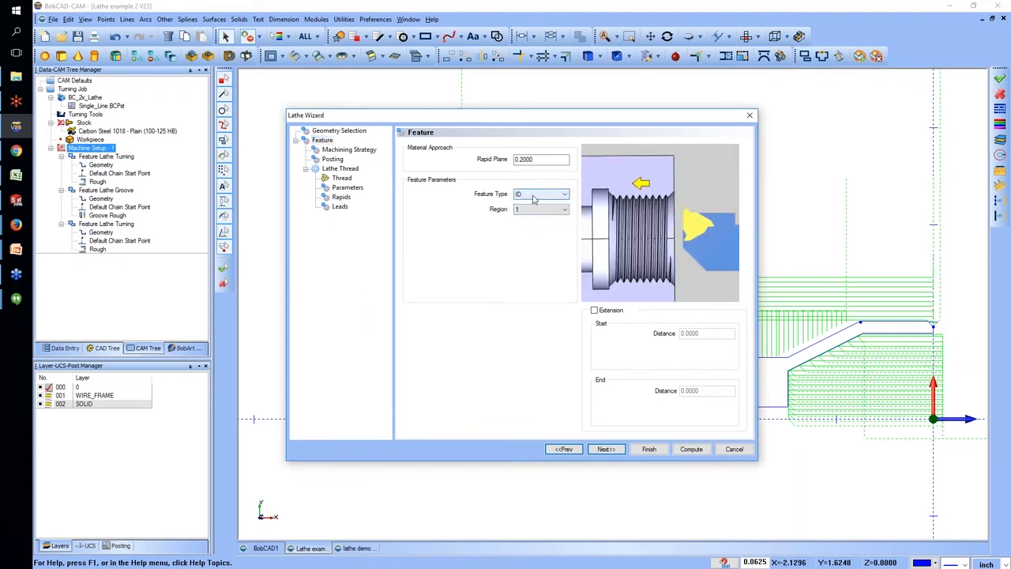
pyautogui.click(531, 196)
pyautogui.click(534, 203)
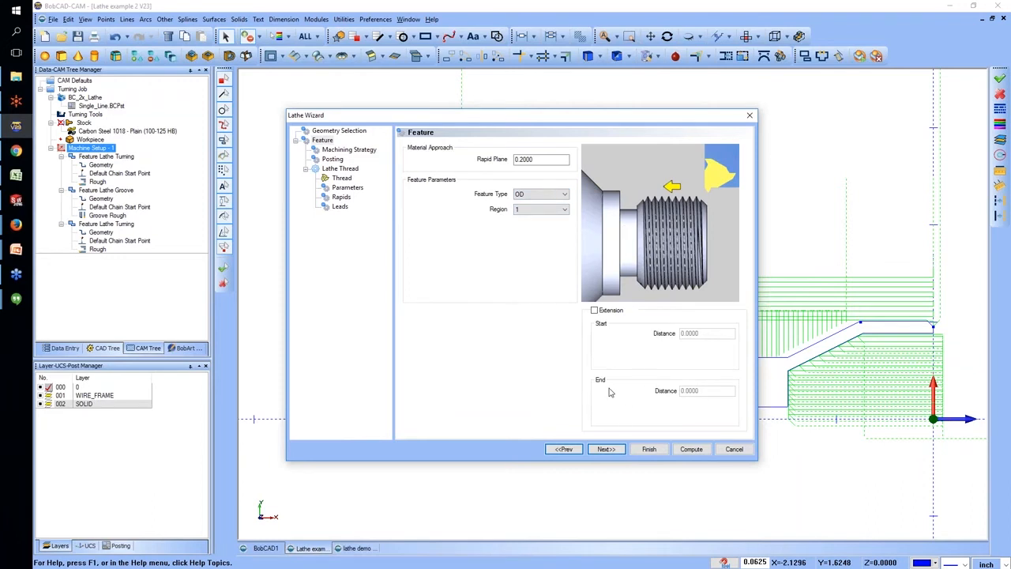
# Review the thread feature's extension and machining strategy, and preview the threading tool with its holder before hiding the holder again.
pyautogui.click(595, 313)
pyautogui.click(691, 332)
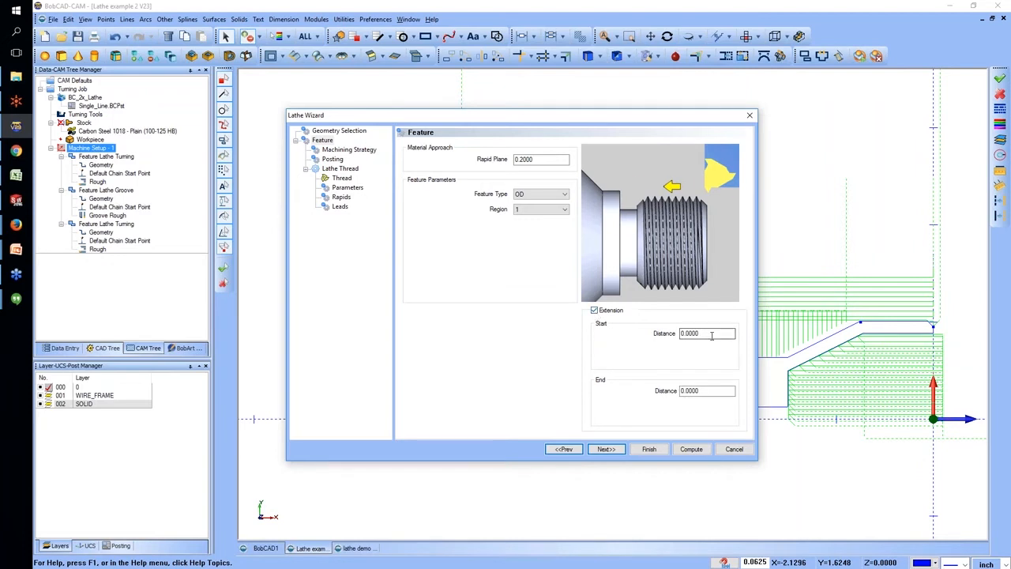
pyautogui.click(607, 448)
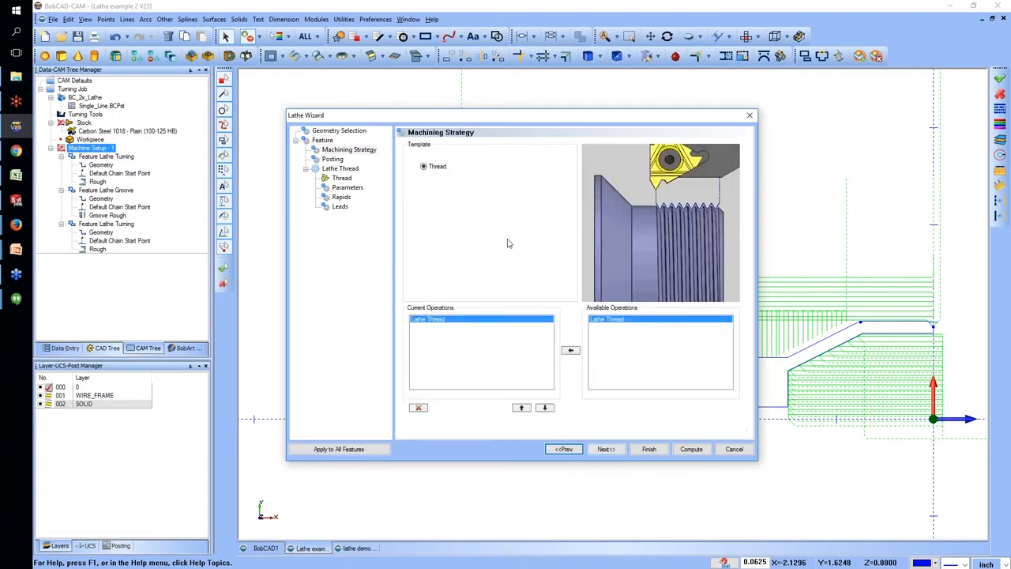
pyautogui.click(342, 178)
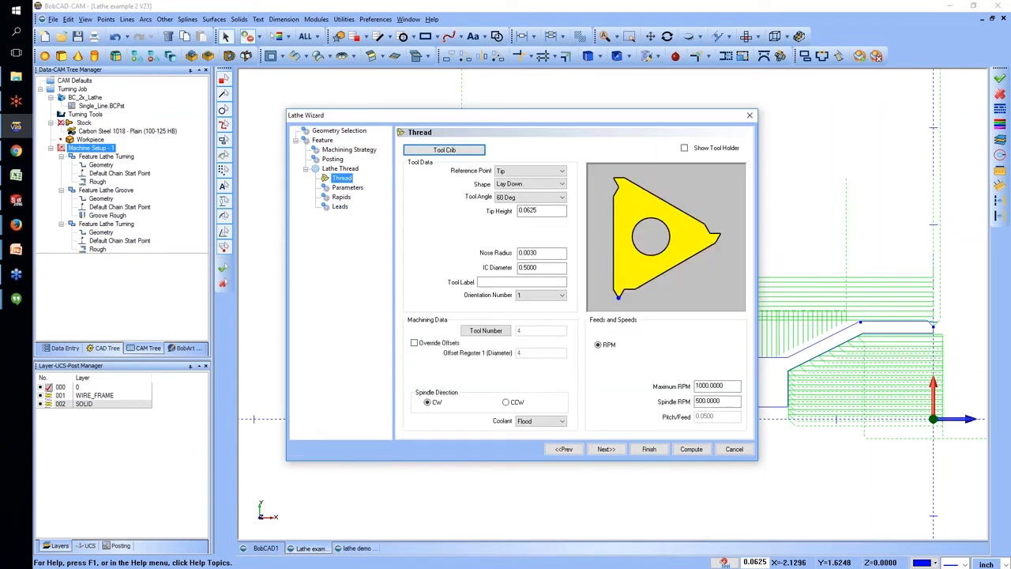
pyautogui.click(684, 149)
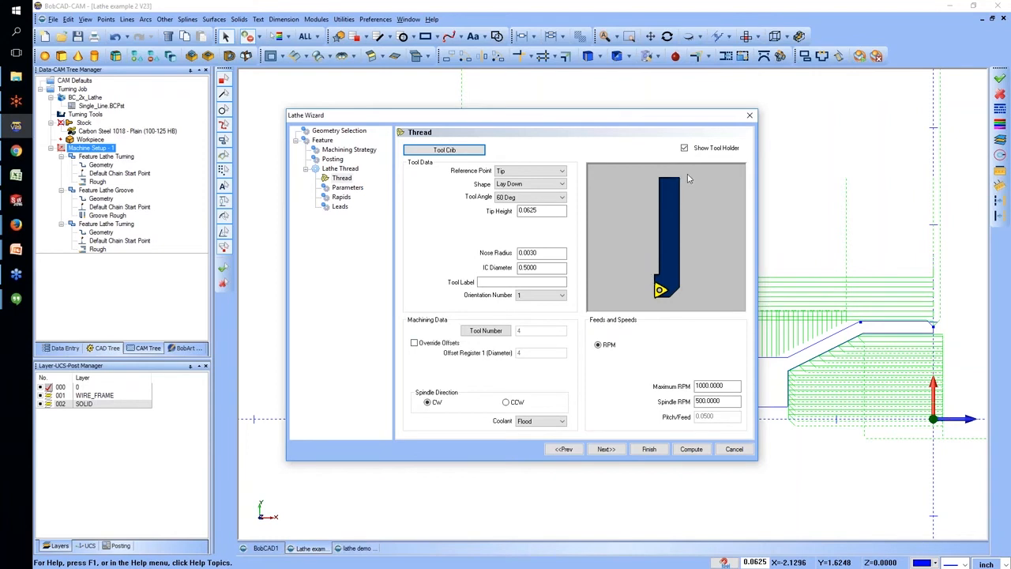
pyautogui.click(684, 148)
# Examine the thread parameters for threads per unit, pitch, and first and last cut amounts.
pyautogui.click(347, 187)
pyautogui.click(547, 168)
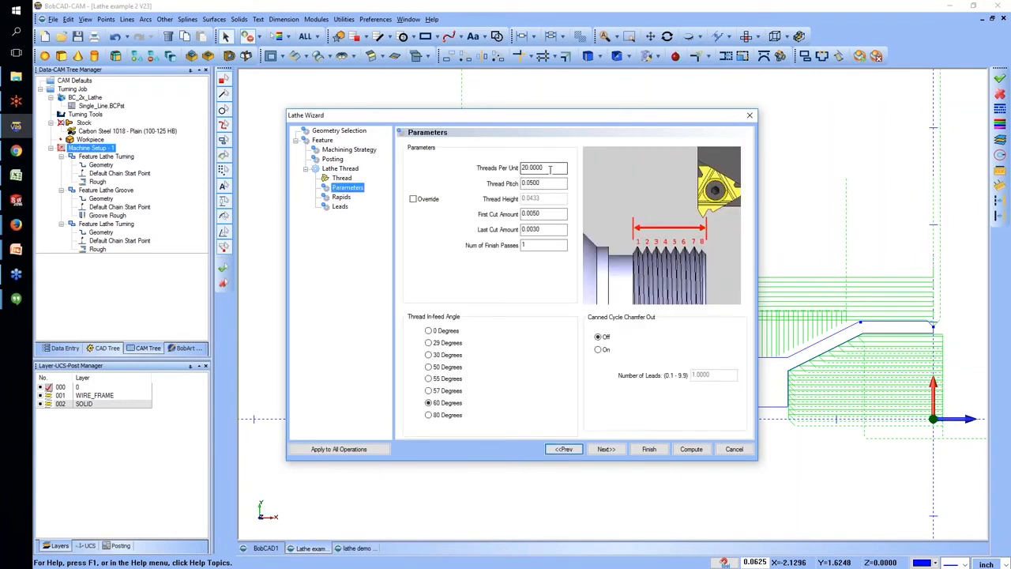
pyautogui.click(547, 183)
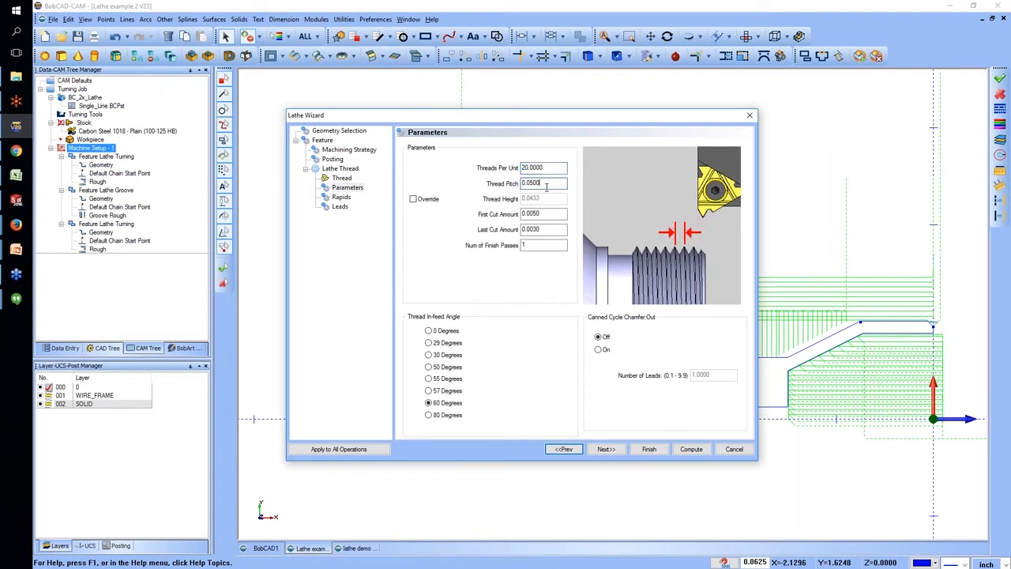
pyautogui.click(549, 214)
pyautogui.click(554, 229)
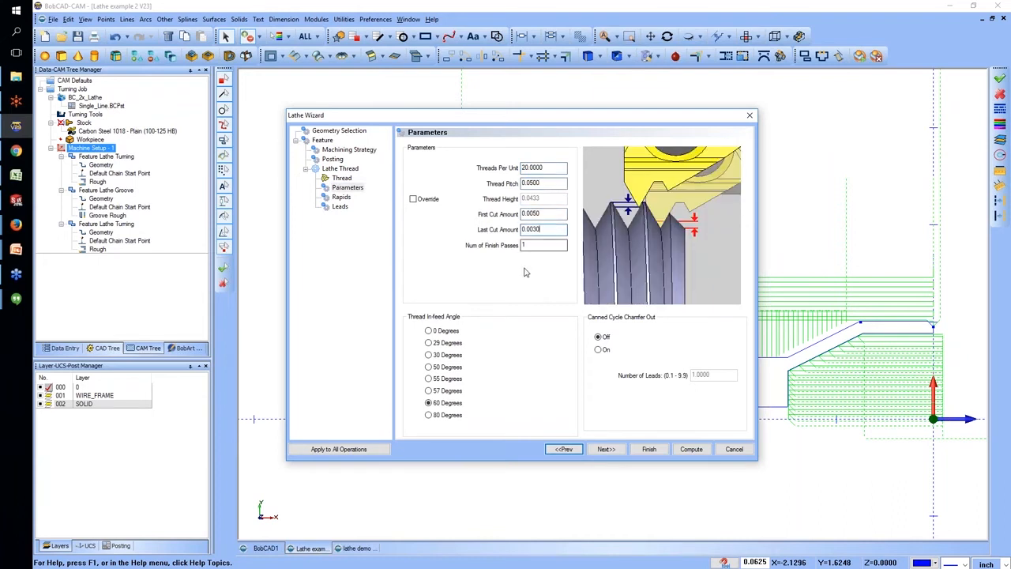
# Compare the thread in-feed angle options and set the angle to 80 degrees.
pyautogui.click(429, 331)
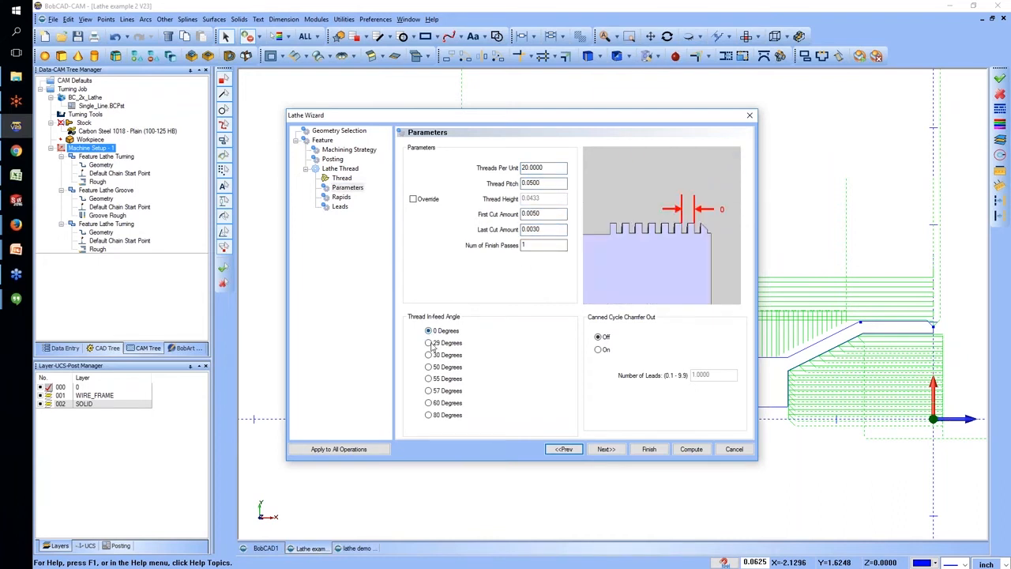
pyautogui.click(429, 343)
pyautogui.click(428, 355)
pyautogui.click(431, 369)
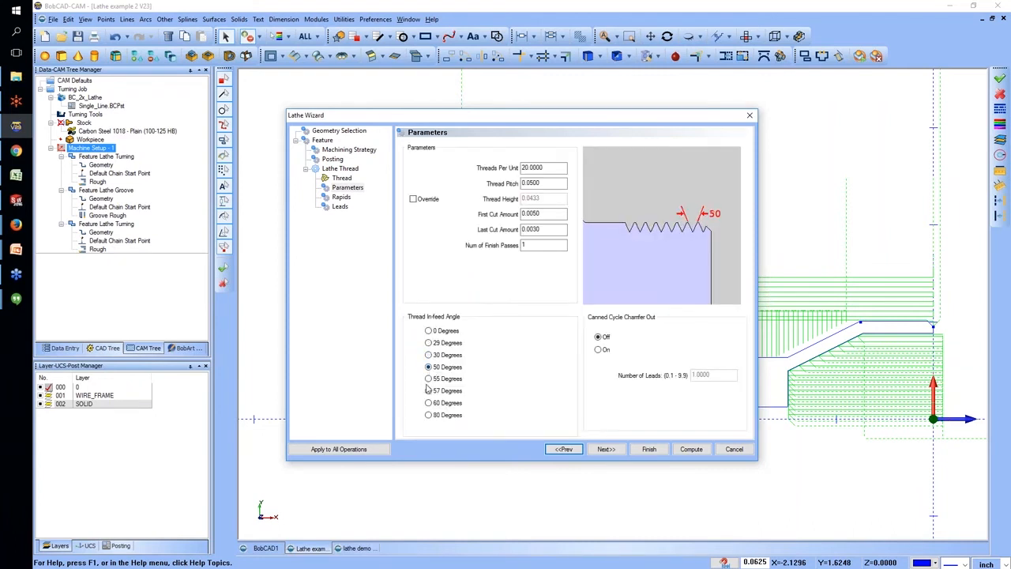
pyautogui.click(429, 403)
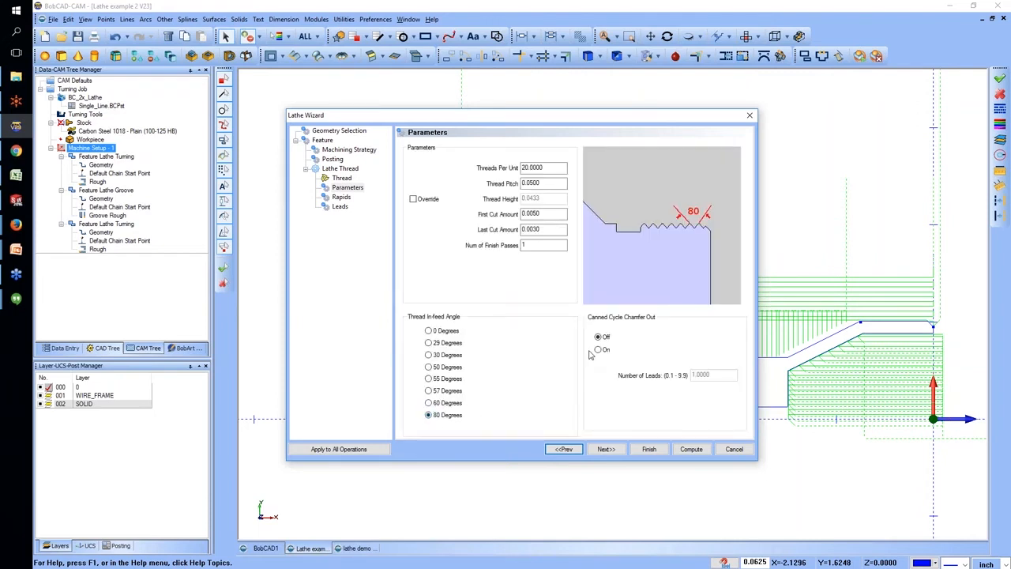
# Keep the thread's default rapids and zero leads, compute the thread toolpath and inspect it near the origin.
pyautogui.click(341, 197)
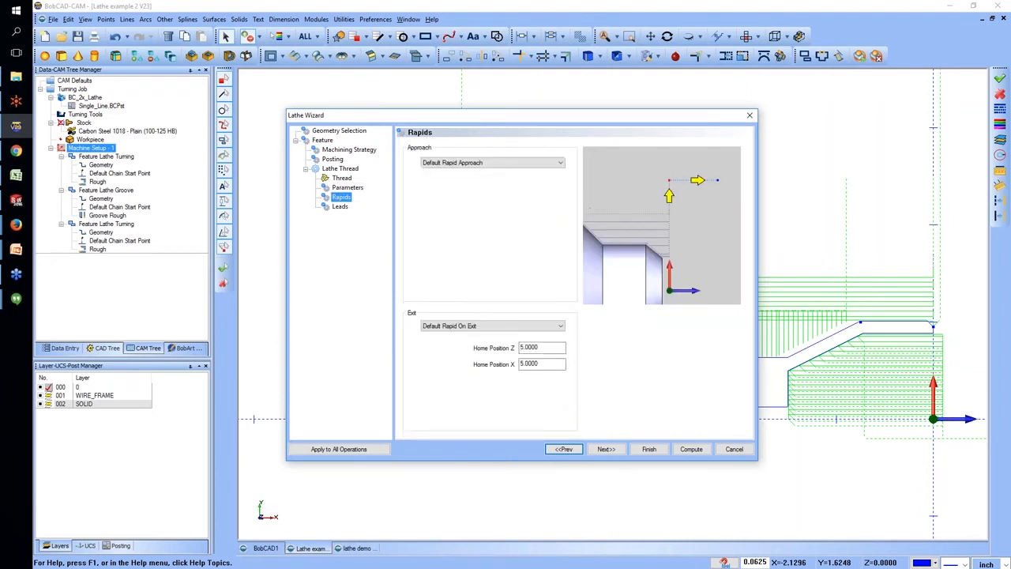
pyautogui.click(340, 207)
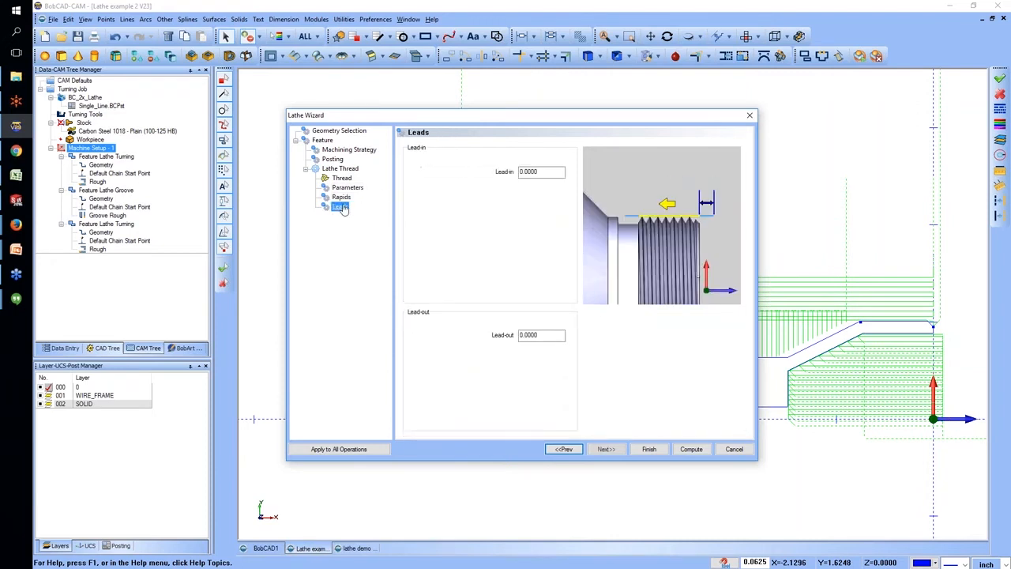
pyautogui.click(701, 449)
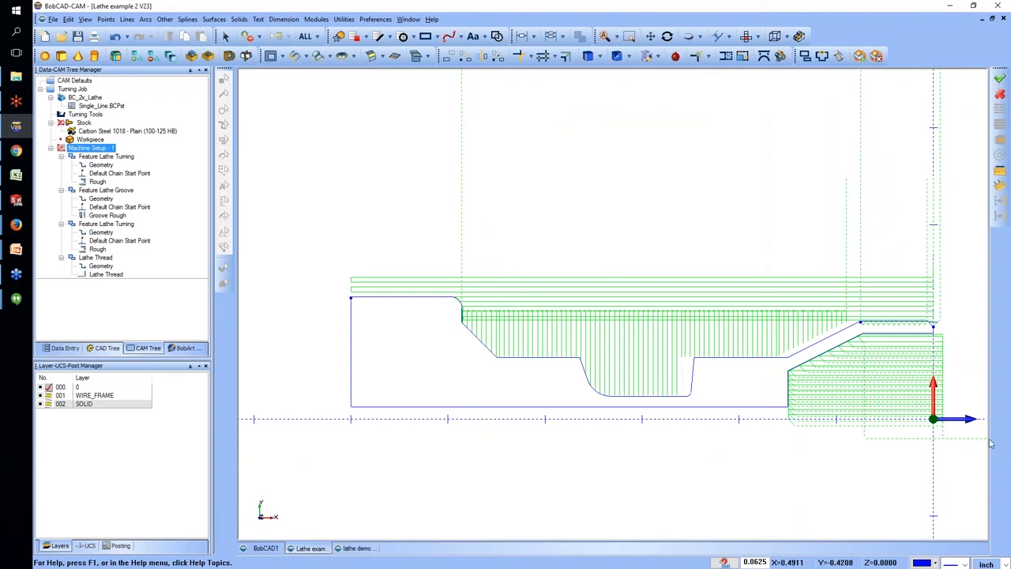
pyautogui.scroll(4, 953, 330)
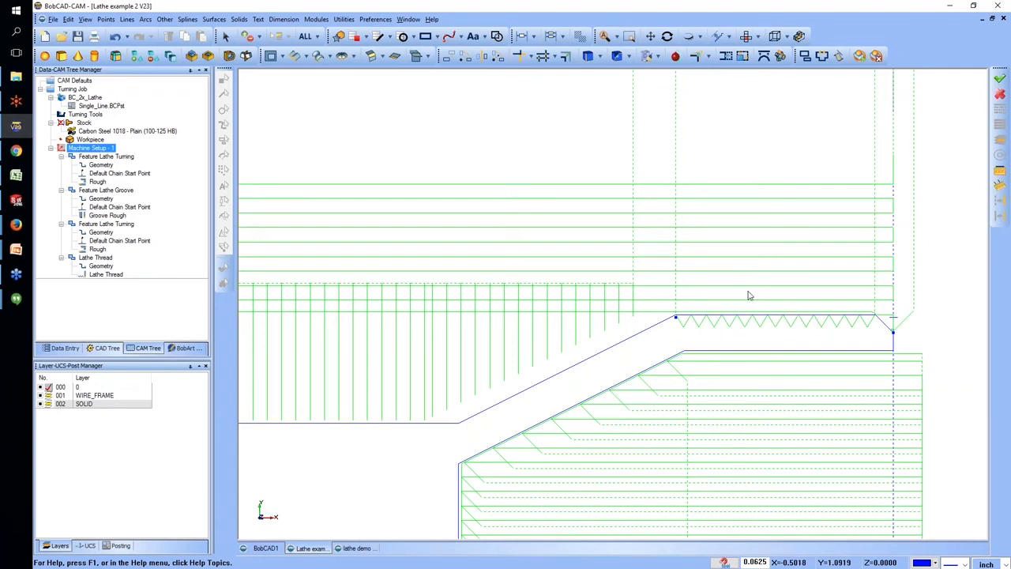
pyautogui.scroll(-5, 751, 297)
pyautogui.scroll(-3, 747, 291)
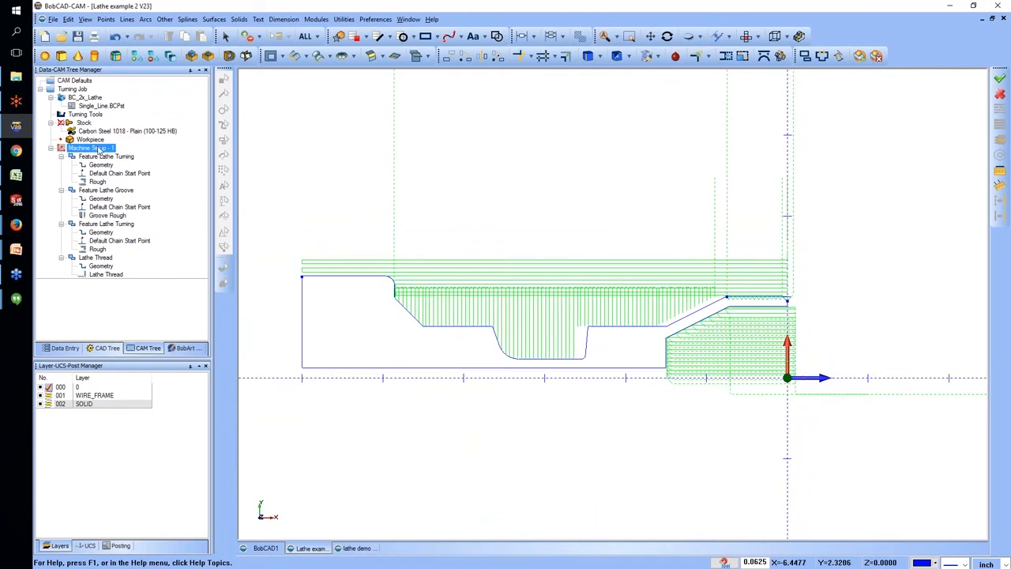
# Add a Lathe Turning feature to Machine Setup - 1 on the whole outer profile, including the groove, and continue to its feature settings.
pyautogui.rightClick(98, 150)
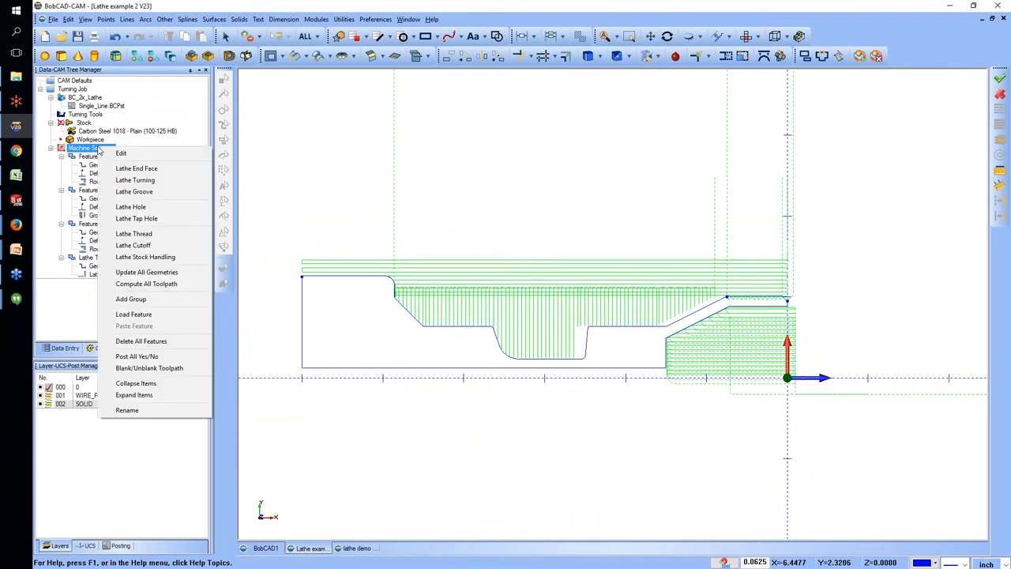
pyautogui.click(142, 183)
pyautogui.click(482, 190)
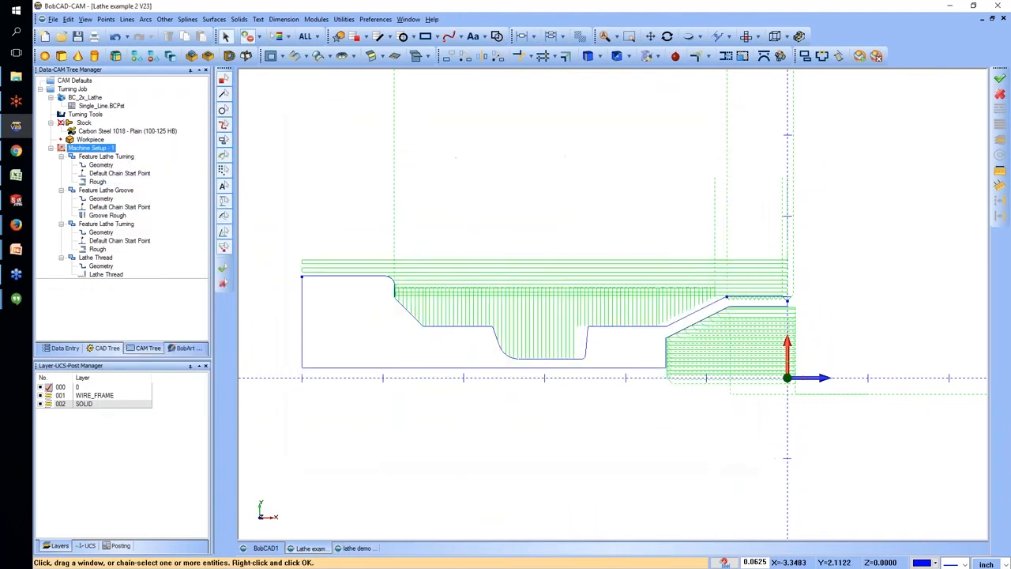
pyautogui.moveTo(343, 234); pyautogui.dragTo(635, 361)
pyautogui.moveTo(665, 291); pyautogui.dragTo(789, 298)
pyautogui.rightClick(728, 238)
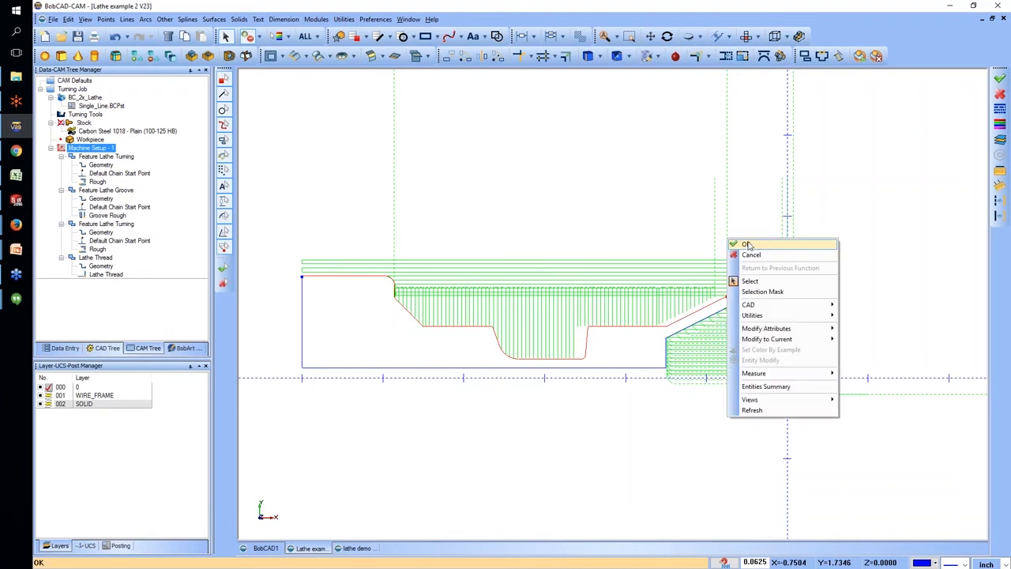
pyautogui.click(750, 244)
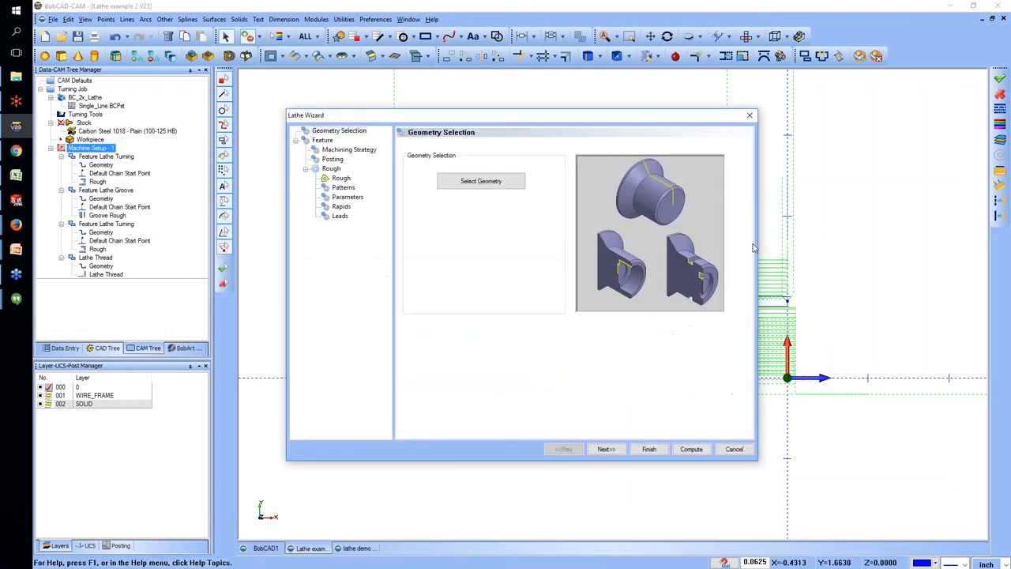
pyautogui.click(606, 448)
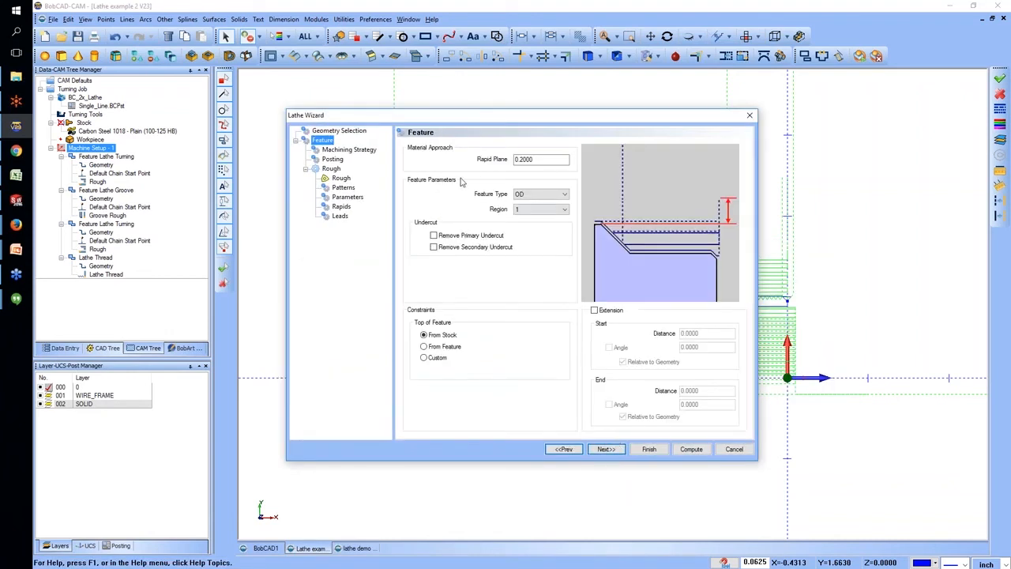
# Replace the Rough operation with Basic Finish in the new turning feature's machining strategy.
pyautogui.click(367, 150)
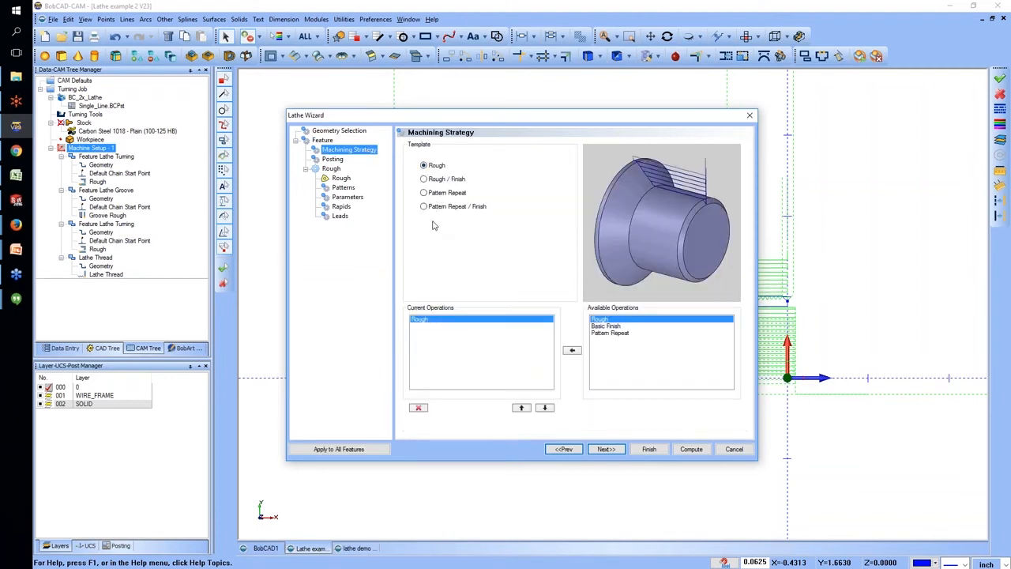
pyautogui.click(601, 326)
pyautogui.click(573, 351)
pyautogui.click(437, 319)
pyautogui.click(421, 408)
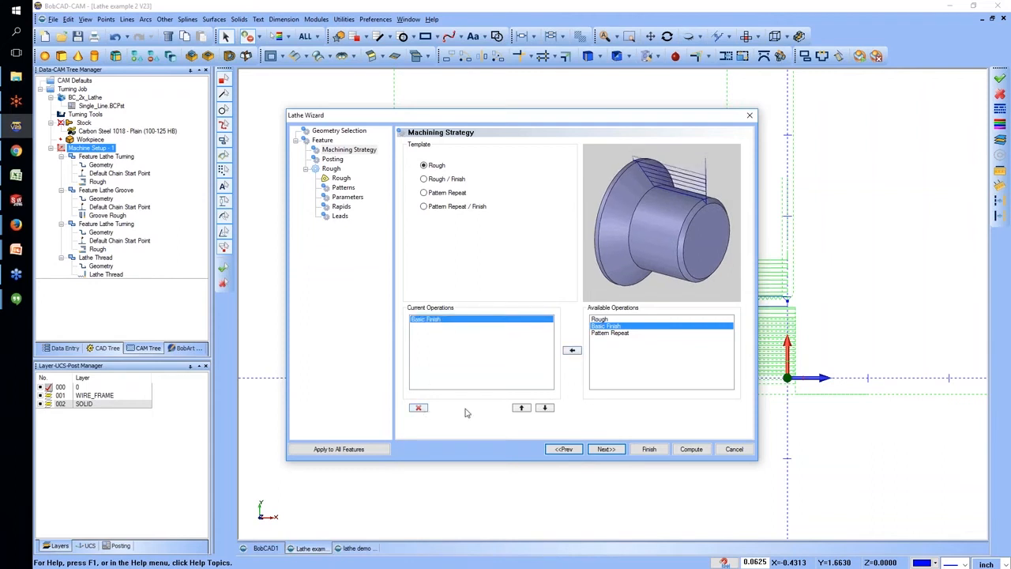
# Review the finish tool, preview the Alternate pattern's Both, Face Vertical Only and Turn Diameter Only options, and return the pattern to Continuous.
pyautogui.click(606, 449)
pyautogui.click(339, 178)
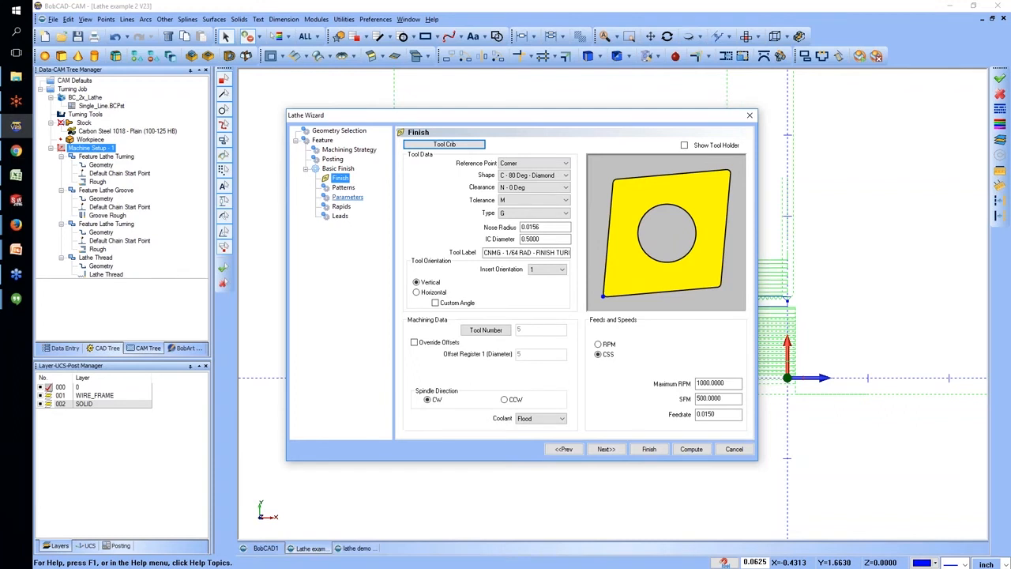
pyautogui.click(338, 188)
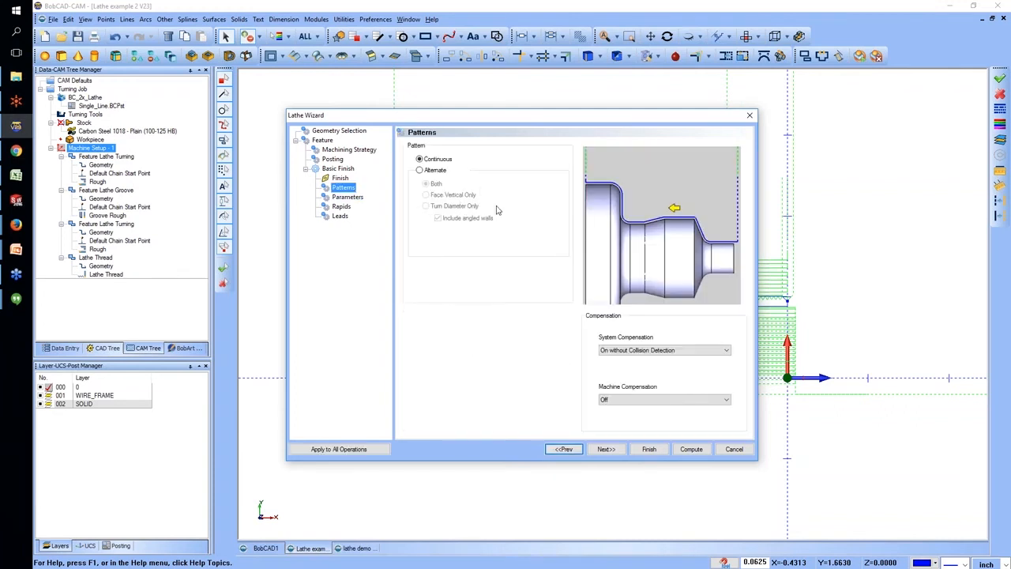
pyautogui.click(436, 171)
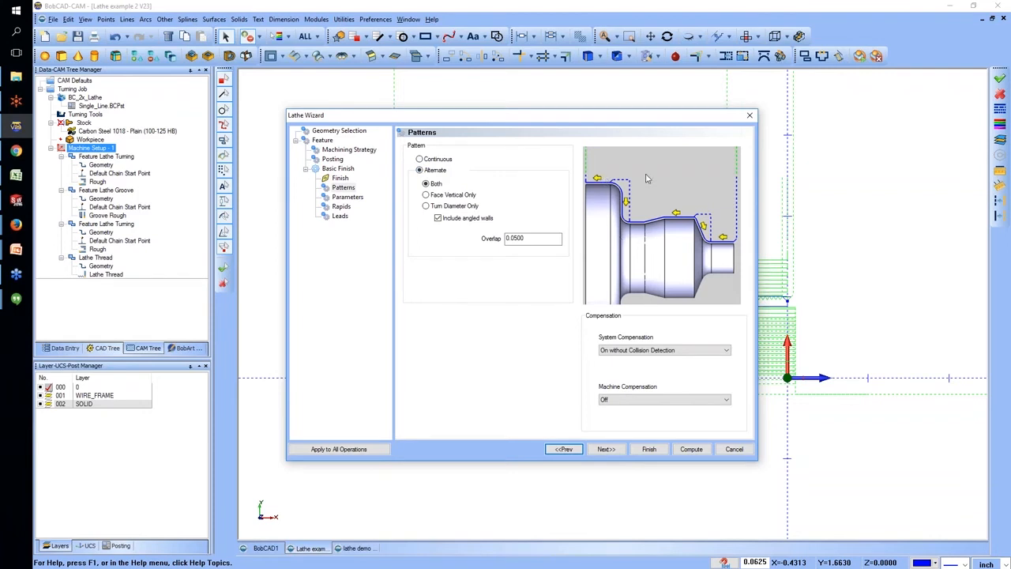
pyautogui.click(426, 195)
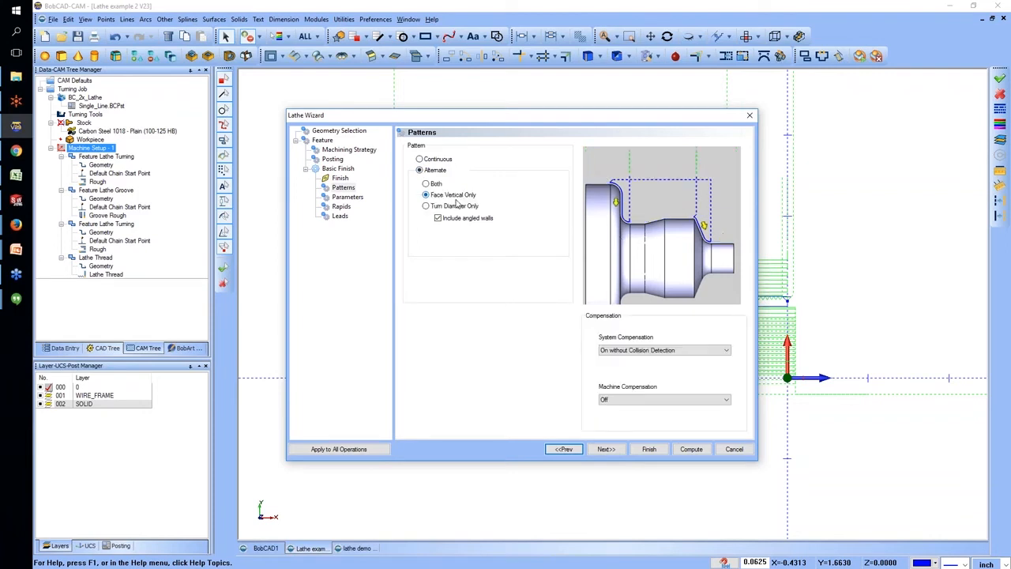
pyautogui.click(428, 207)
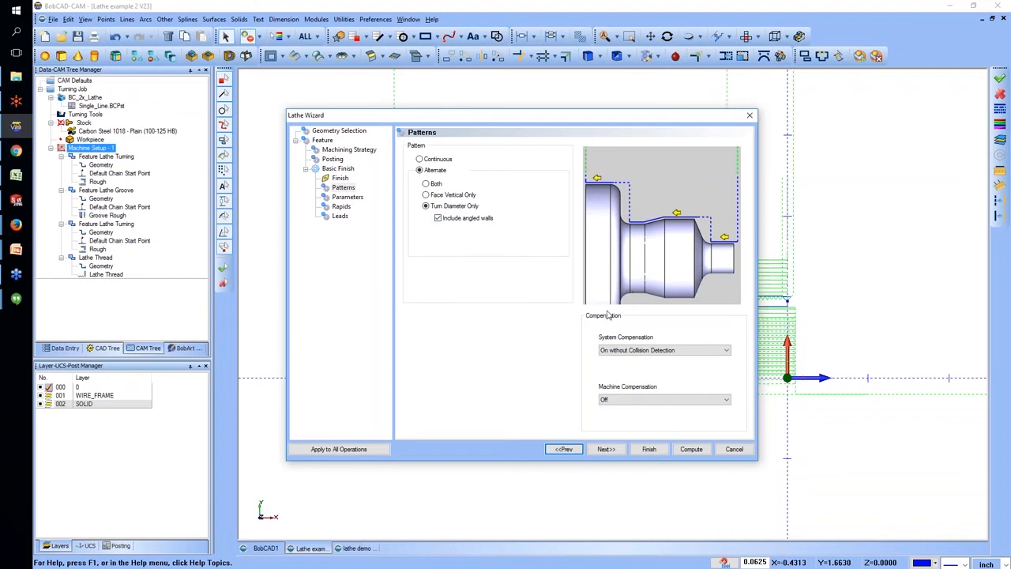
pyautogui.click(424, 160)
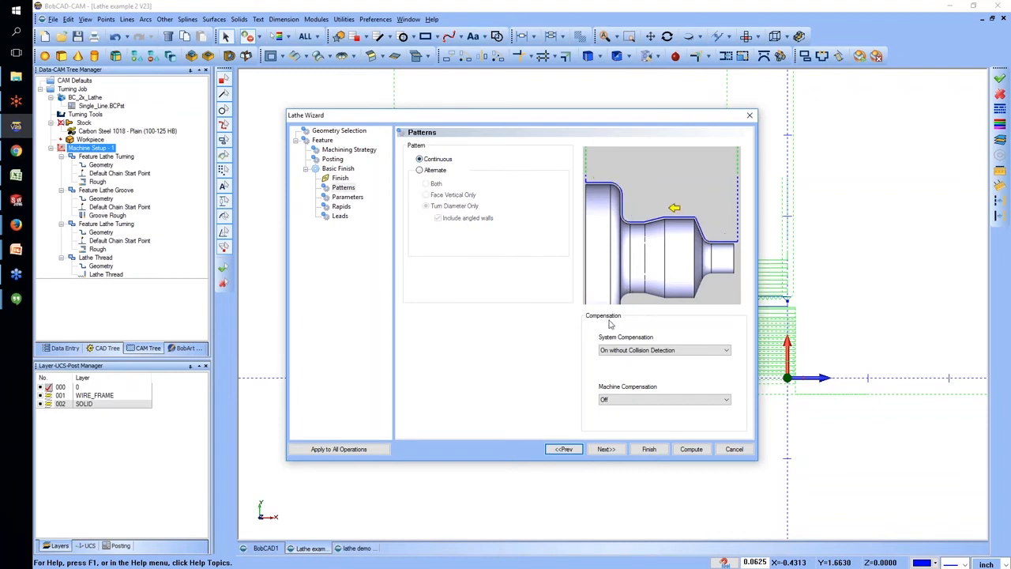
# Keep the finish allowances at 0 and round corners, compute the Basic Finish toolpath and inspect it along the groove.
pyautogui.click(606, 449)
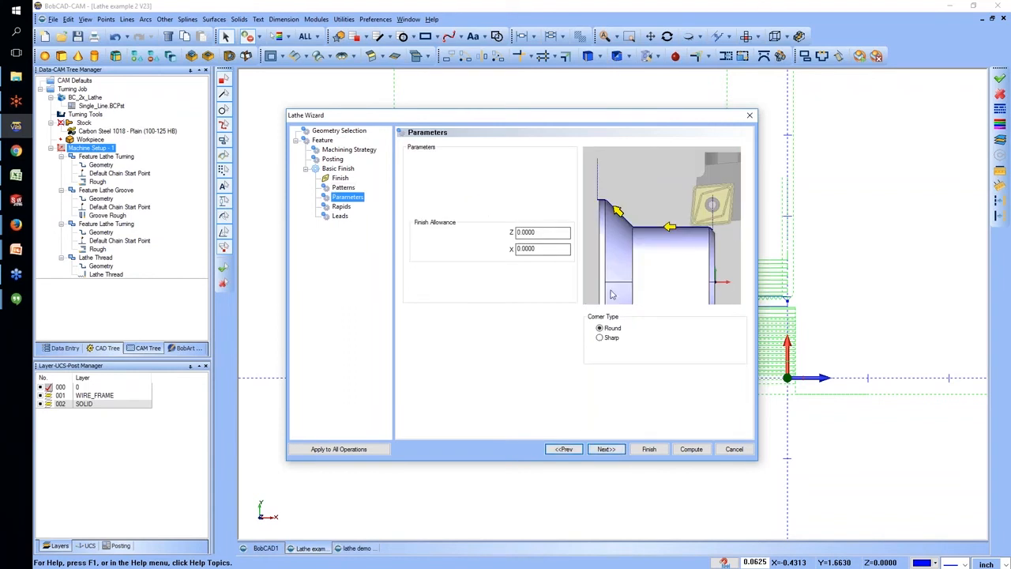
pyautogui.click(690, 449)
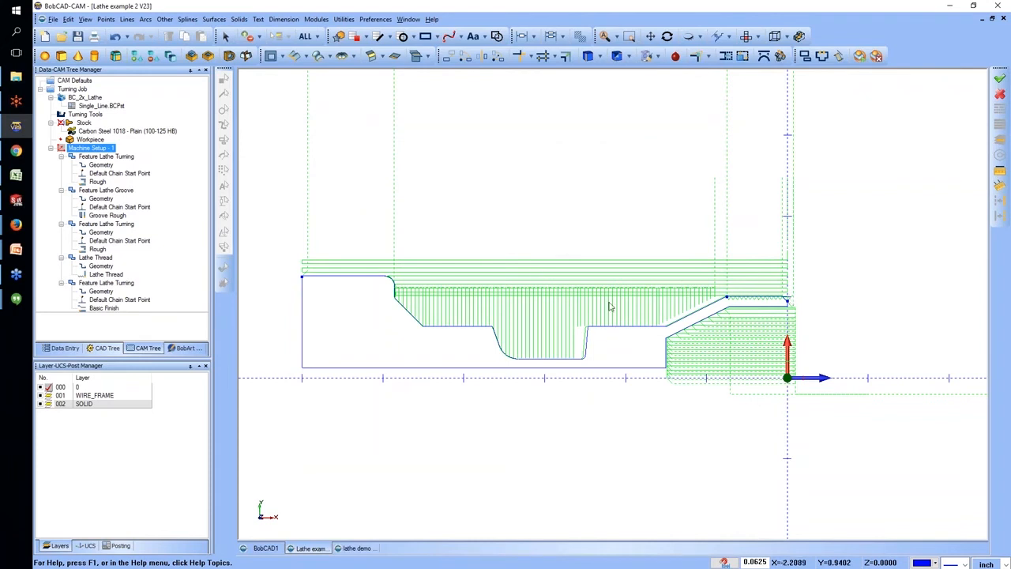
pyautogui.scroll(3, 411, 298)
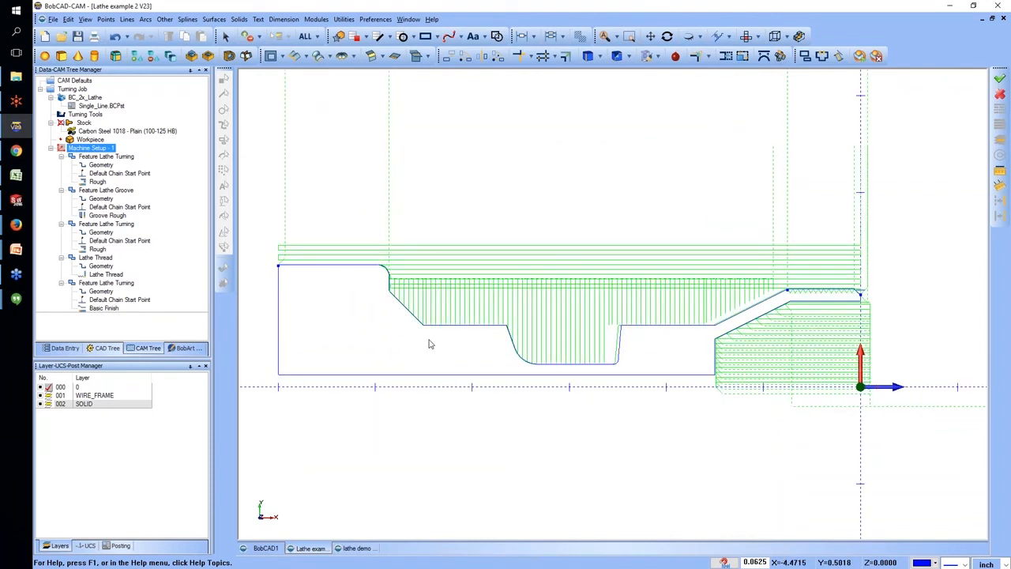
pyautogui.scroll(2, 503, 325)
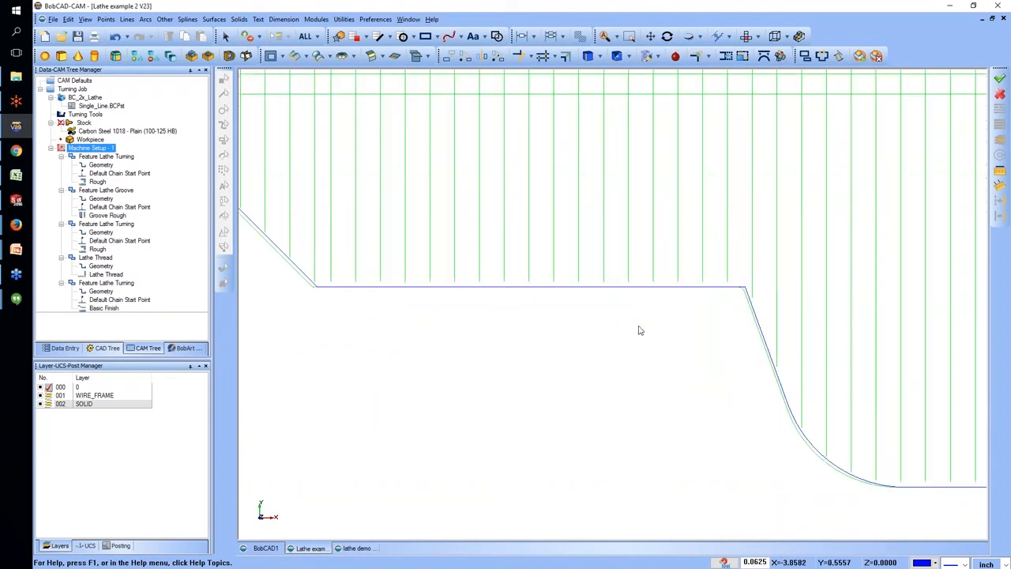
# Blank all toolpaths in Machine Setup - 1 and highlight the Basic Finish operation to inspect its path along the outer profile.
pyautogui.click(100, 232)
pyautogui.rightClick(103, 149)
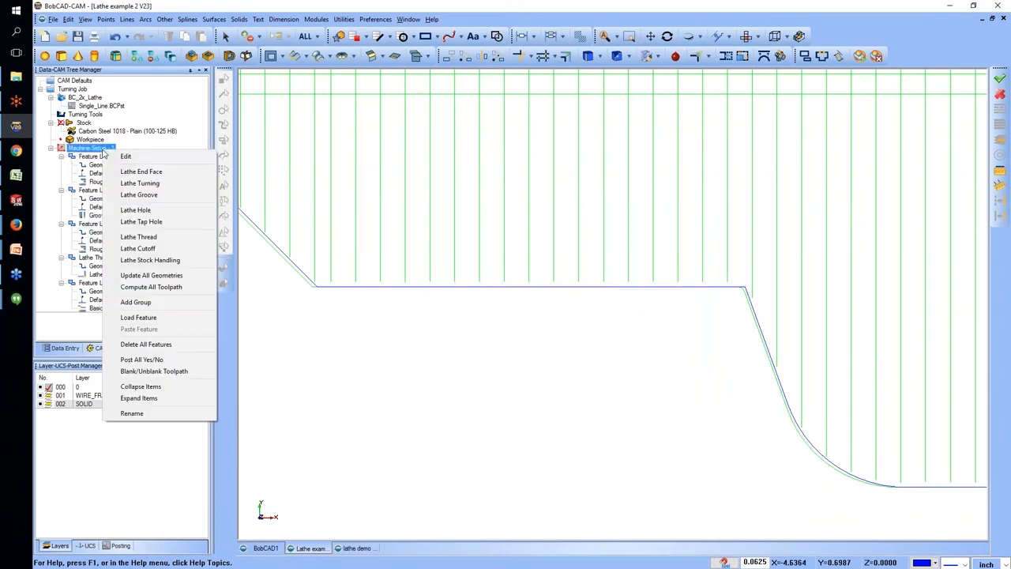
pyautogui.click(153, 371)
pyautogui.click(103, 258)
pyautogui.click(114, 283)
pyautogui.click(113, 308)
pyautogui.scroll(-3, 395, 342)
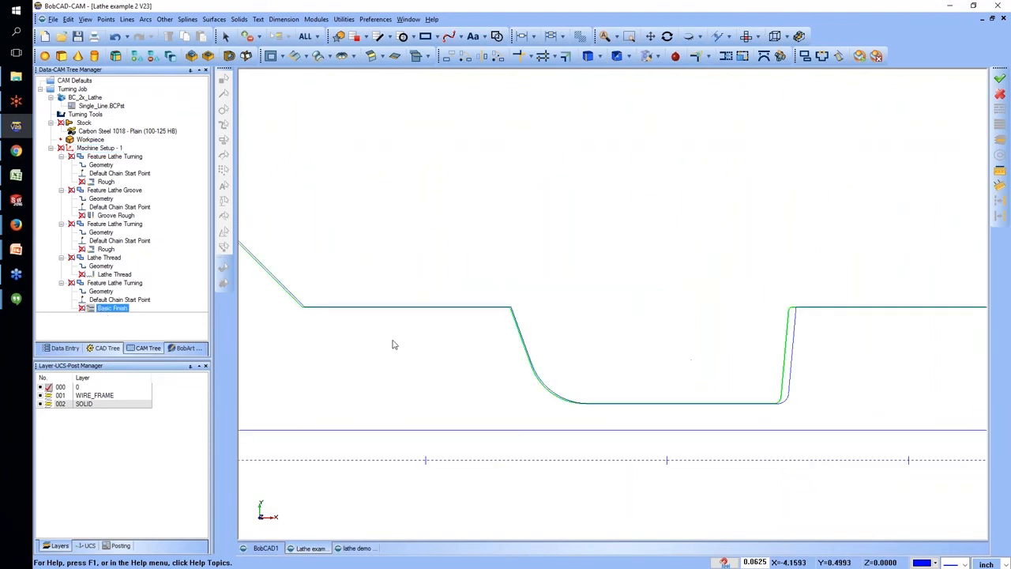
pyautogui.scroll(-2, 446, 342)
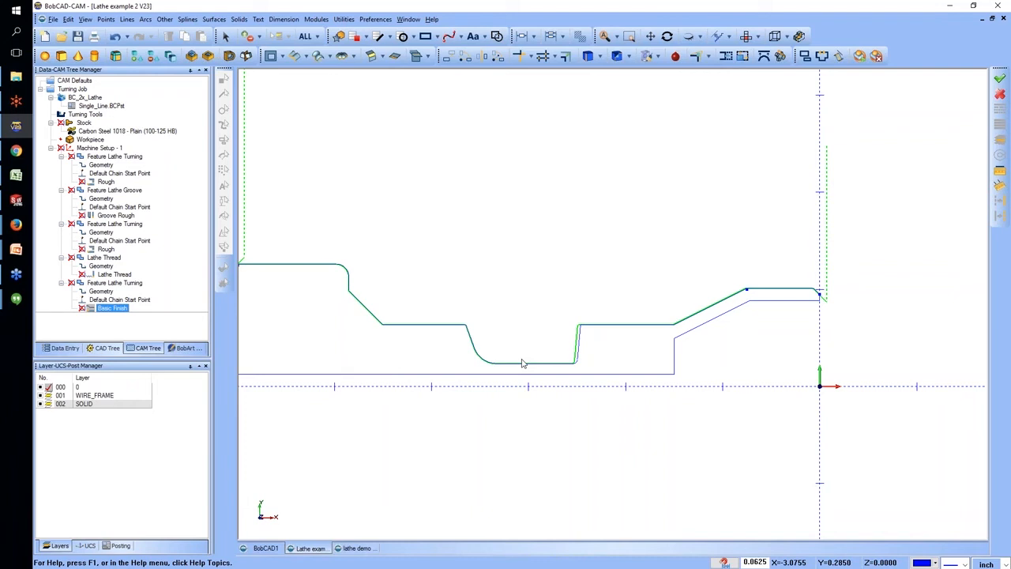
# Add a group to Machine Setup - 1 and move the two roughing Feature Lathe Turning features into it.
pyautogui.click(88, 192)
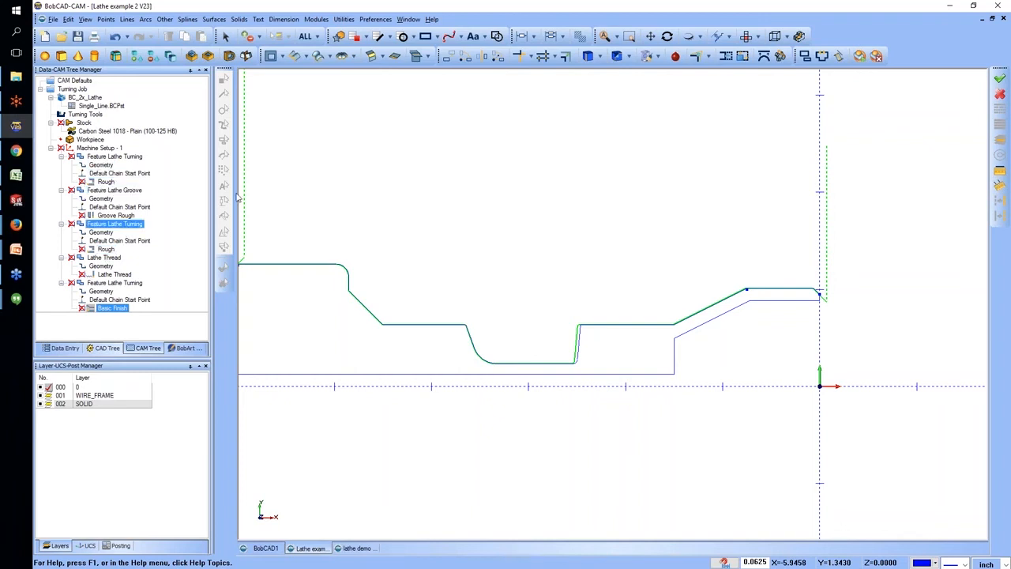
pyautogui.rightClick(106, 148)
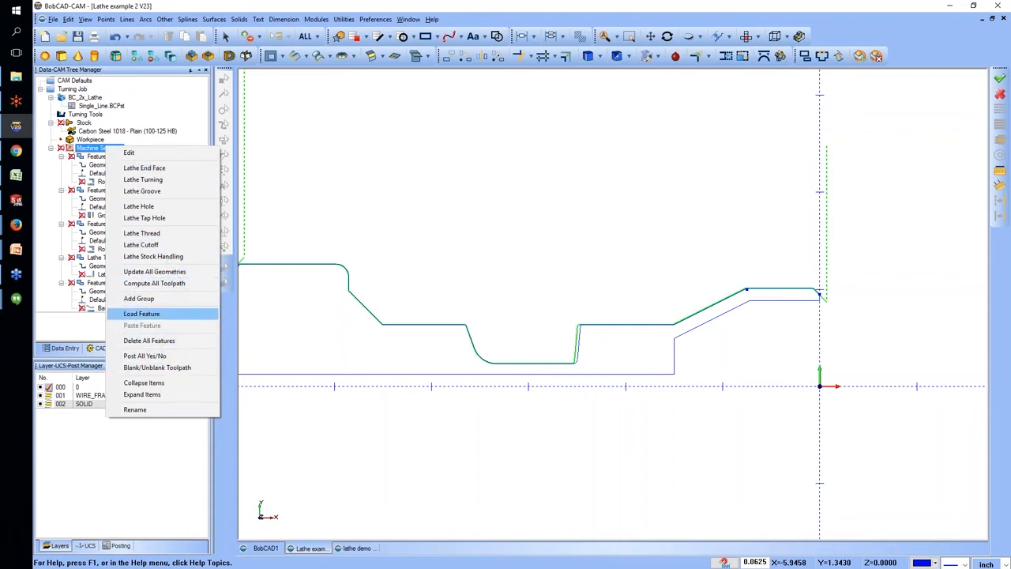
pyautogui.click(139, 299)
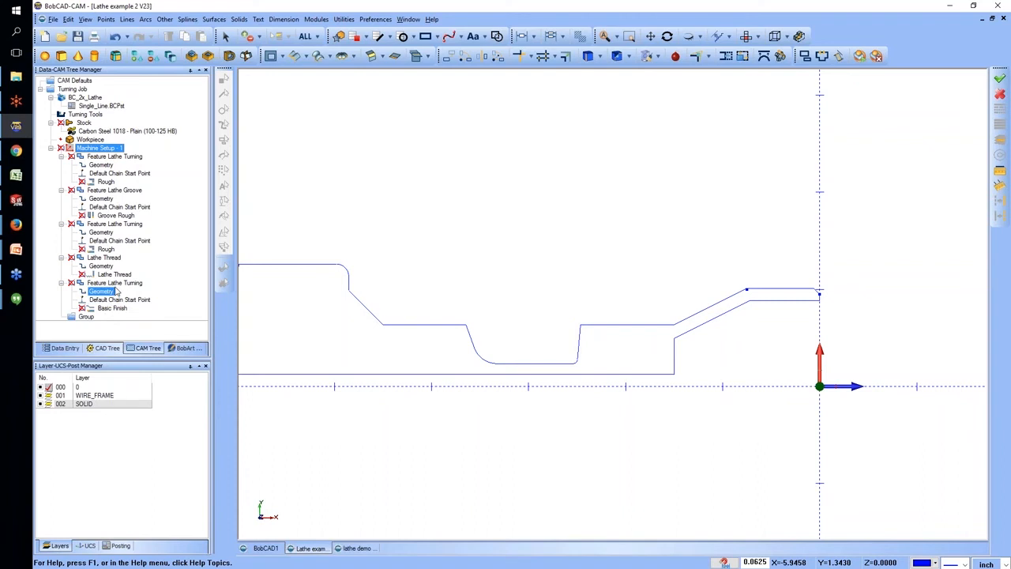
pyautogui.moveTo(111, 157); pyautogui.dragTo(86, 317)
pyautogui.click(109, 158)
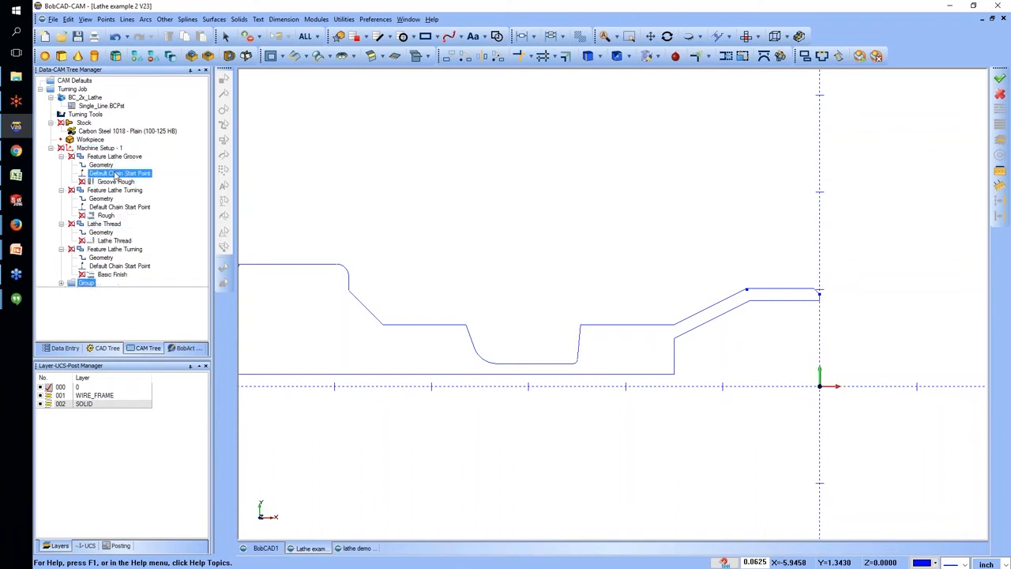
pyautogui.moveTo(115, 191); pyautogui.dragTo(87, 285)
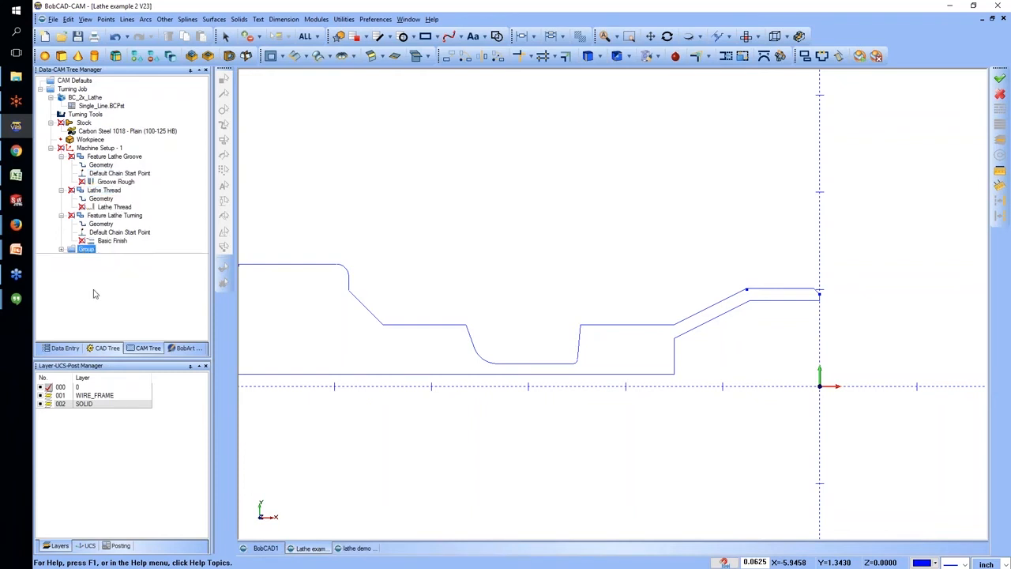
# Expand the new group beneath Machine Setup - 1 and rename it Turning.
pyautogui.click(62, 249)
pyautogui.click(87, 250)
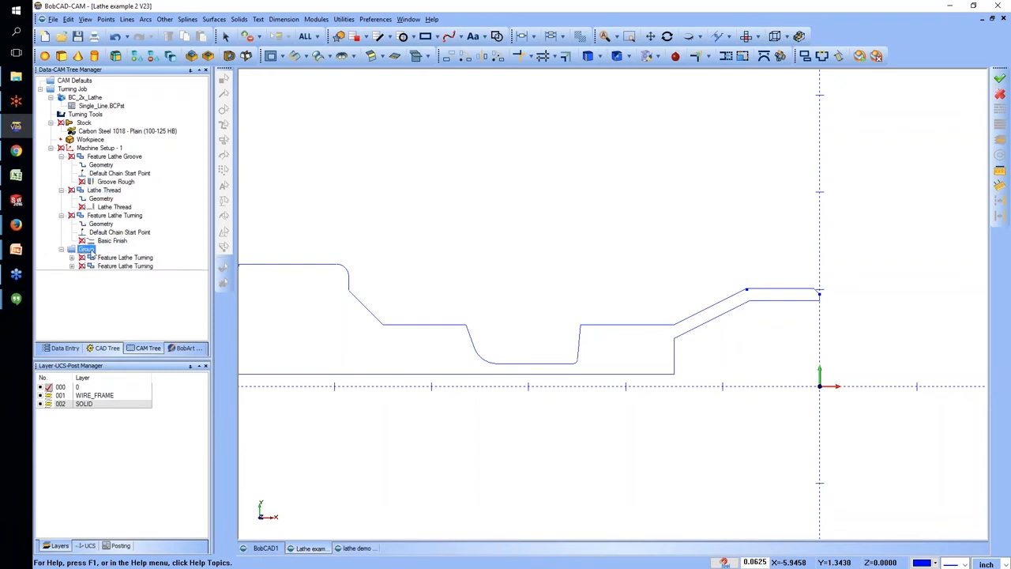
pyautogui.moveTo(87, 251)
pyautogui.mouseDown()
pyautogui.moveTo(66, 192)
pyautogui.moveTo(77, 255)
pyautogui.mouseUp()
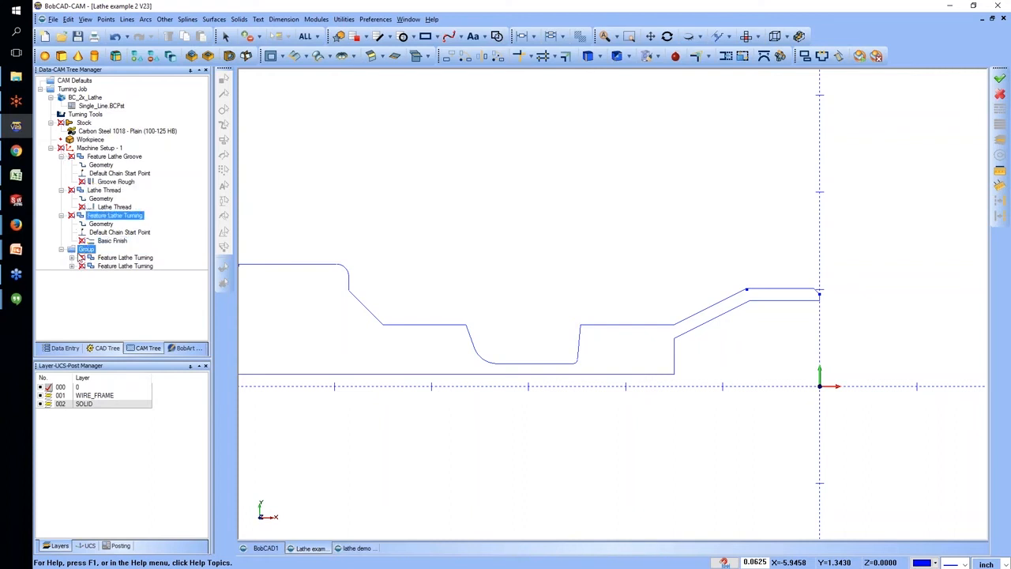
pyautogui.moveTo(79, 247); pyautogui.dragTo(85, 251)
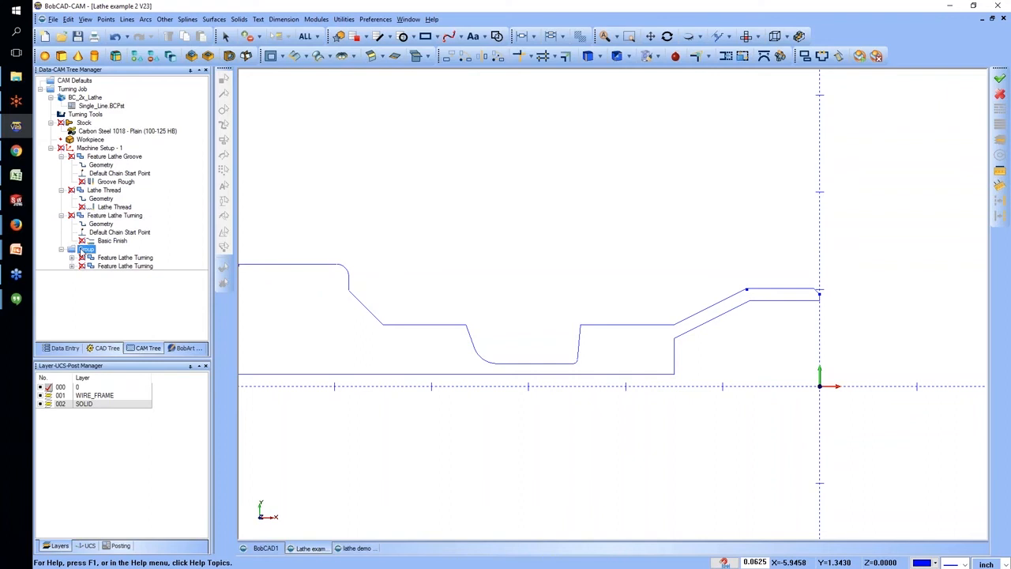
pyautogui.click(88, 250)
pyautogui.write('Turning')
pyautogui.click(87, 249)
pyautogui.rightClick(87, 251)
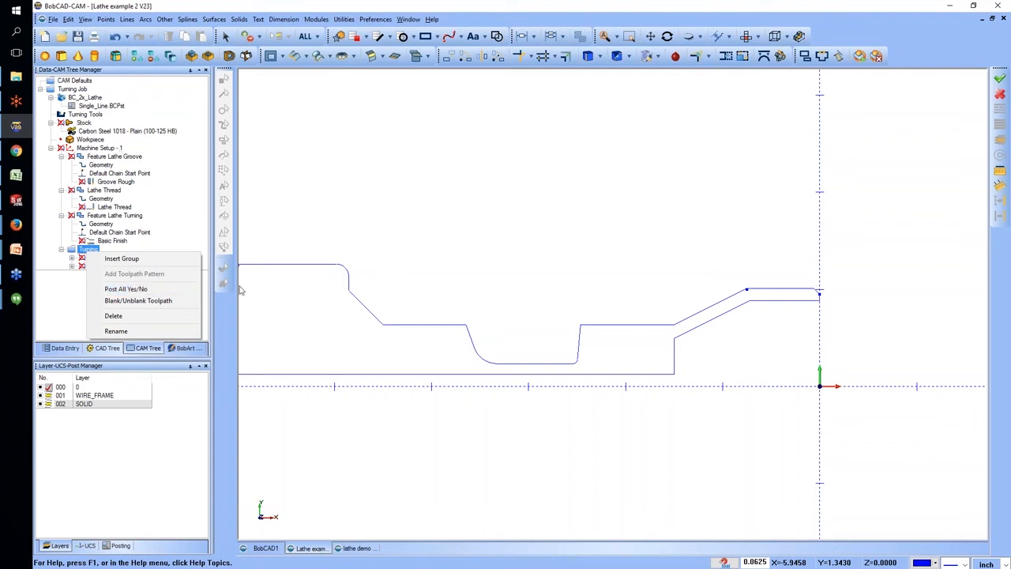
pyautogui.click(3, 323)
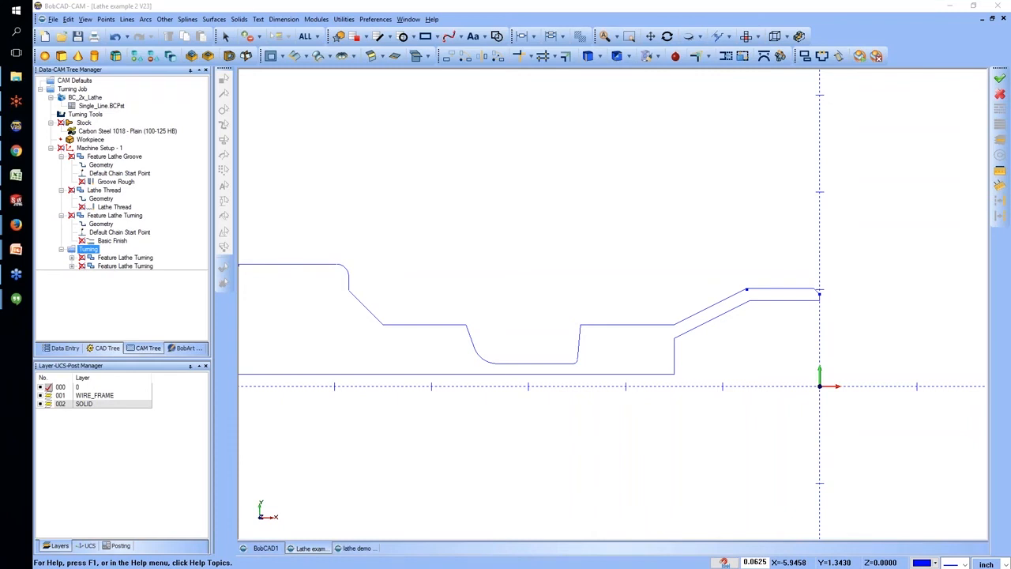
pyautogui.click(171, 231)
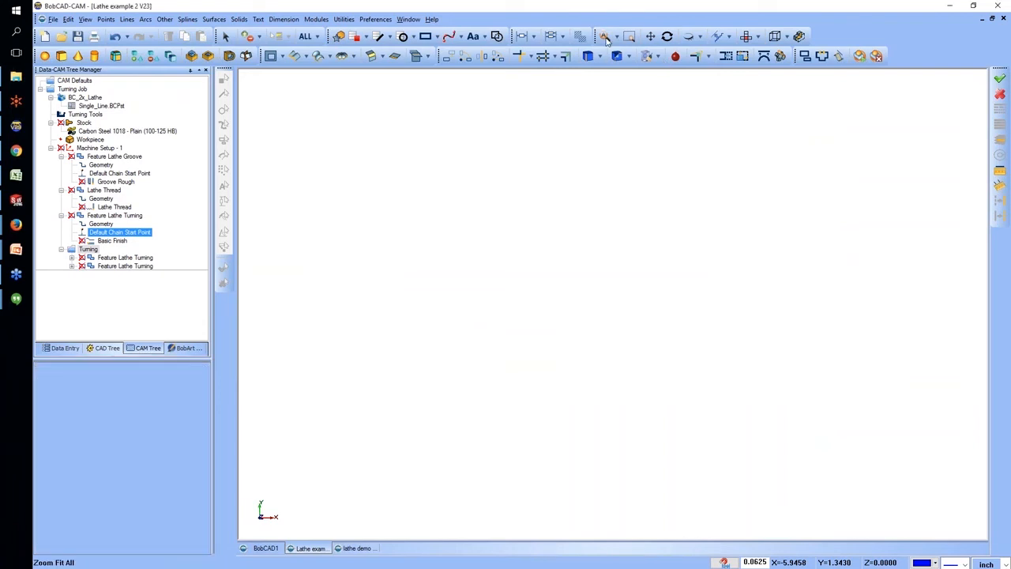
pyautogui.click(131, 171)
pyautogui.click(101, 198)
pyautogui.click(114, 215)
pyautogui.click(124, 266)
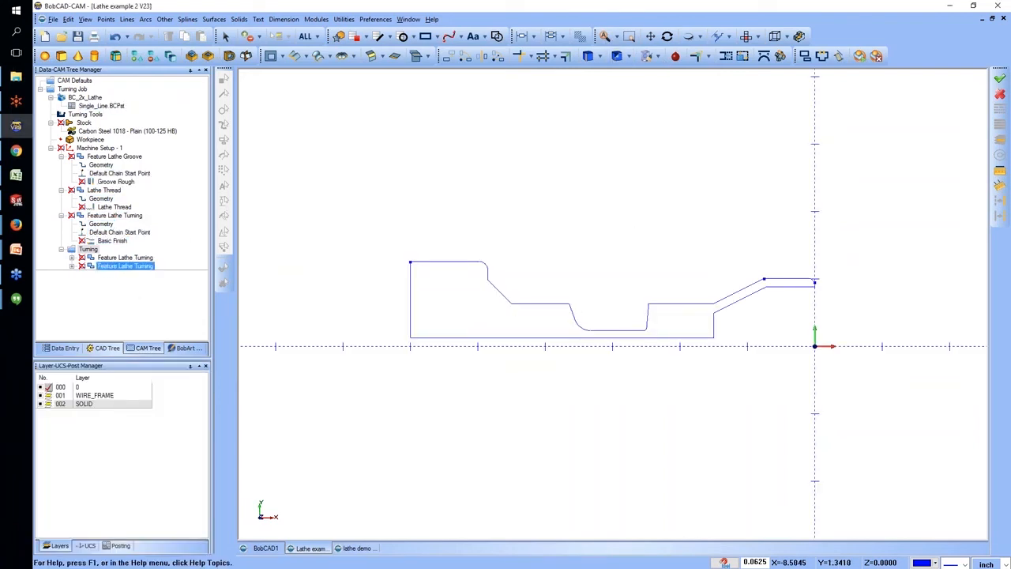
pyautogui.click(124, 257)
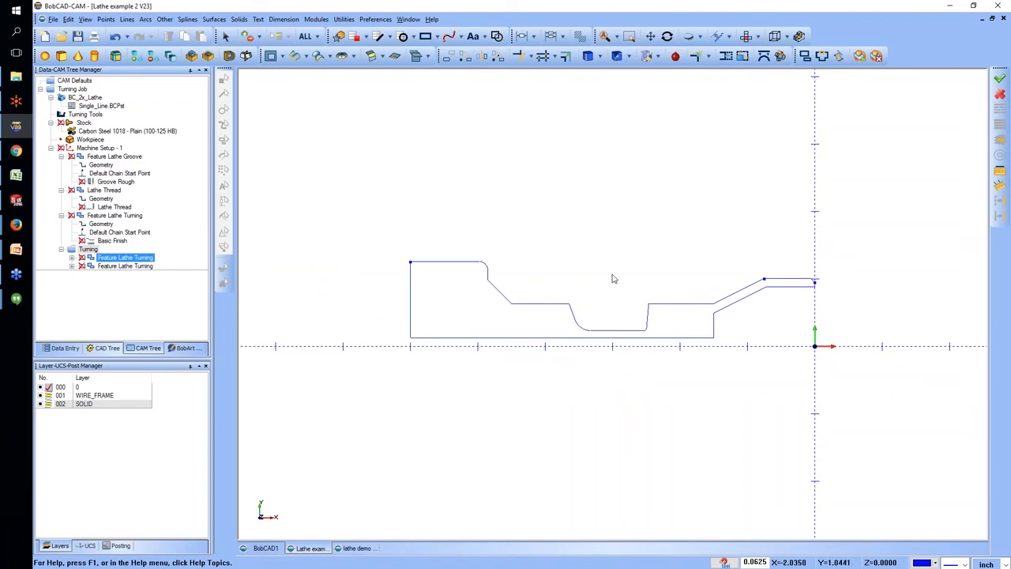
pyautogui.click(117, 130)
pyautogui.click(117, 105)
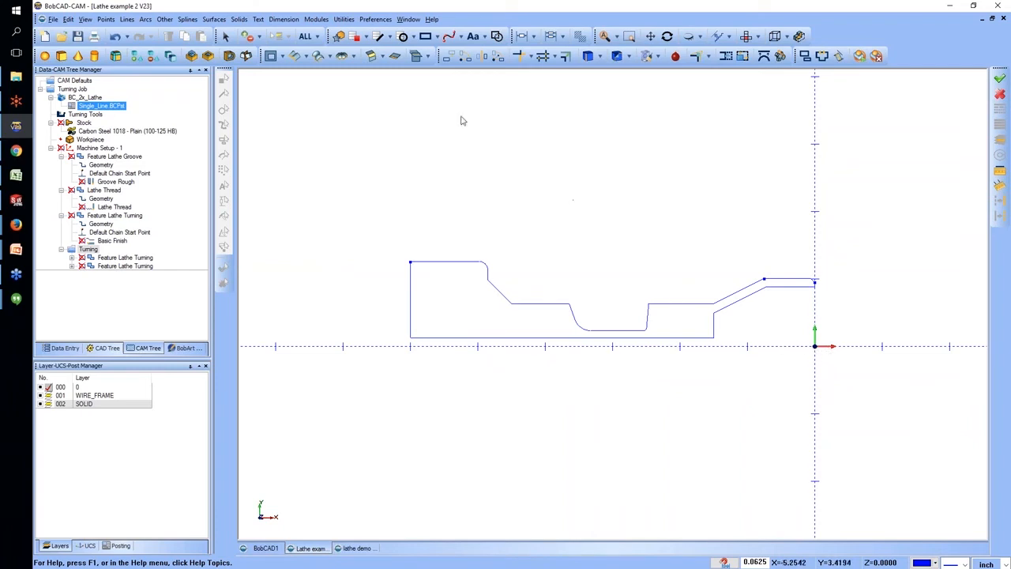
# Hide the X-Y axis in the part's display settings, switching the gnomon off and back on.
pyautogui.click(368, 21)
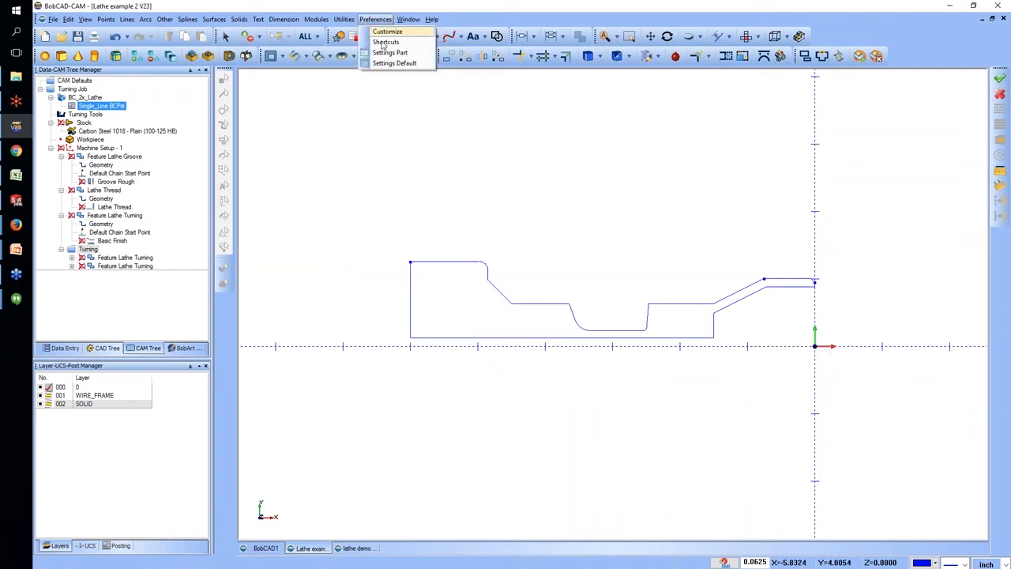
pyautogui.click(387, 53)
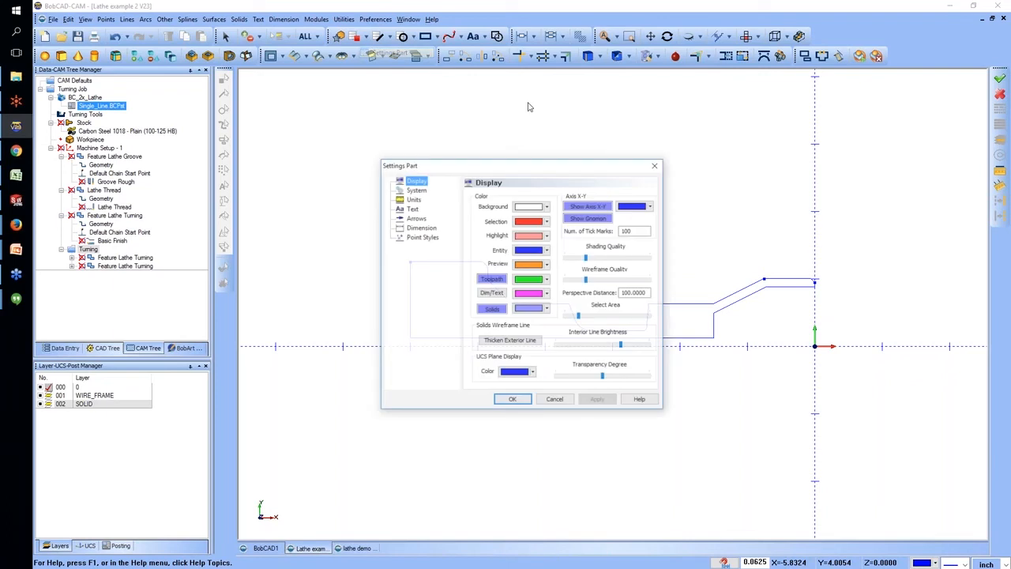
pyautogui.click(588, 207)
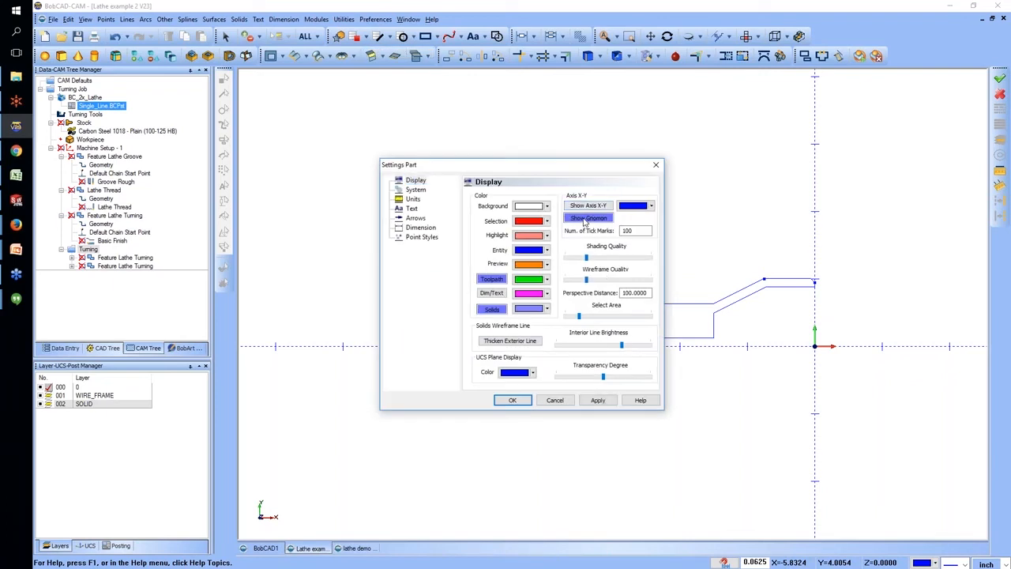
pyautogui.click(586, 219)
pyautogui.click(598, 400)
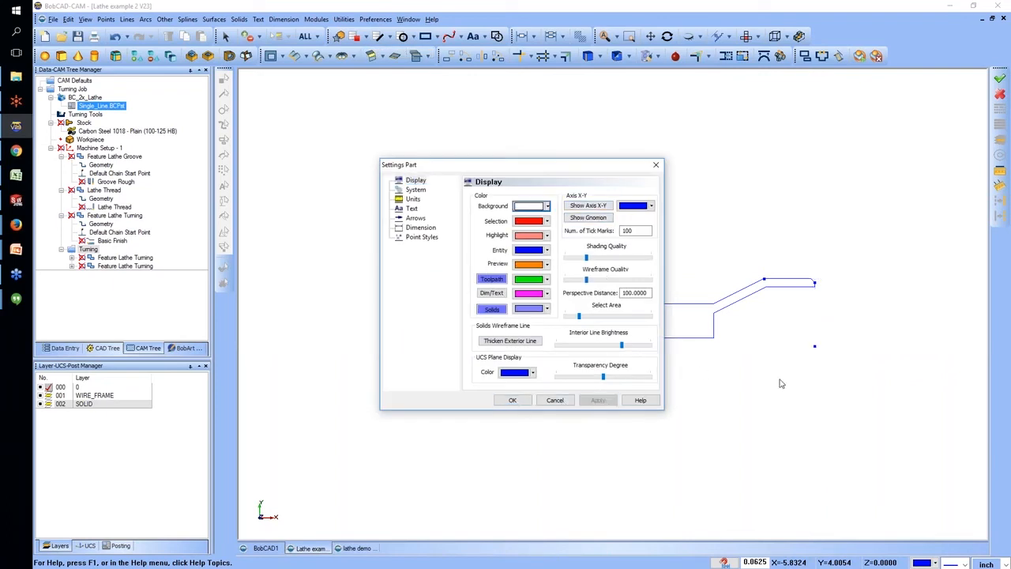
pyautogui.click(585, 218)
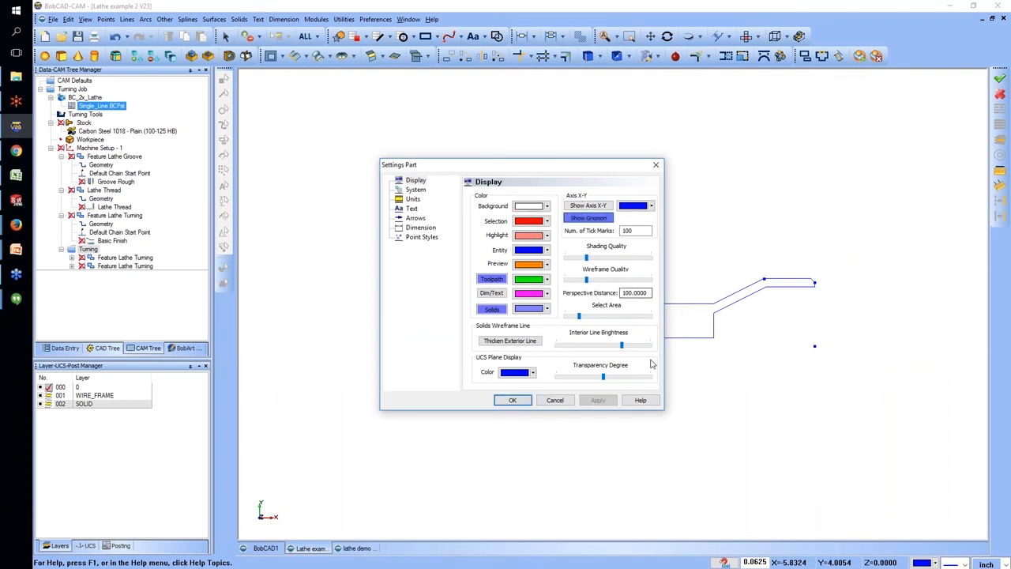
pyautogui.click(512, 400)
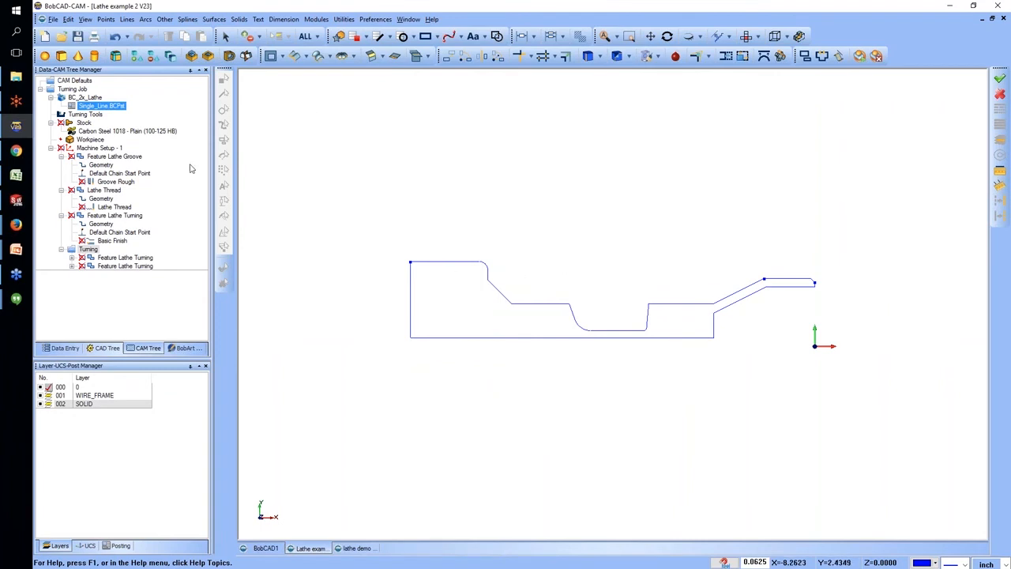
# Generate a setup sheet for the Turning Job with the Full Setup Sheet template, view it and minimize it.
pyautogui.click(76, 89)
pyautogui.rightClick(78, 90)
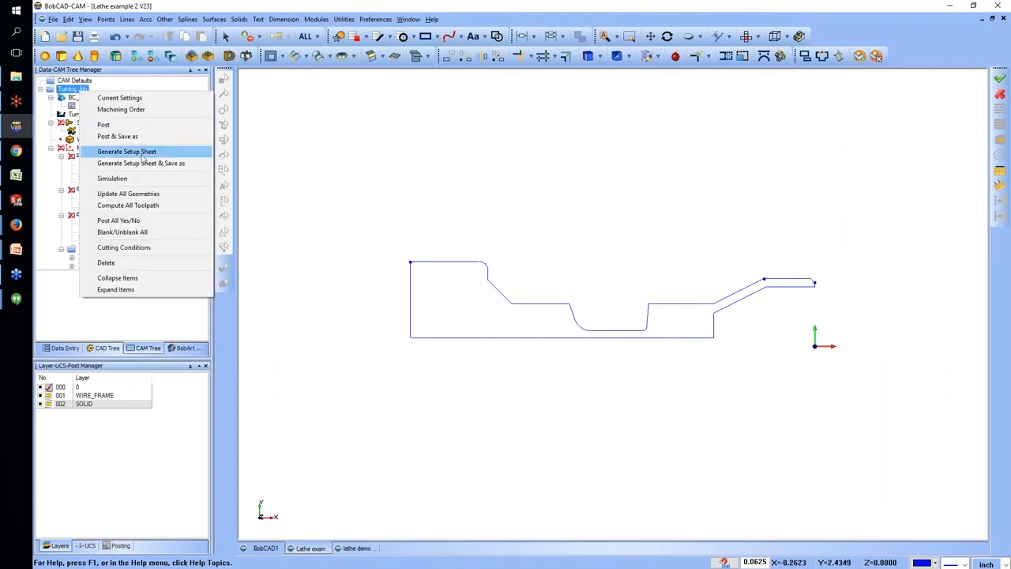
pyautogui.click(141, 151)
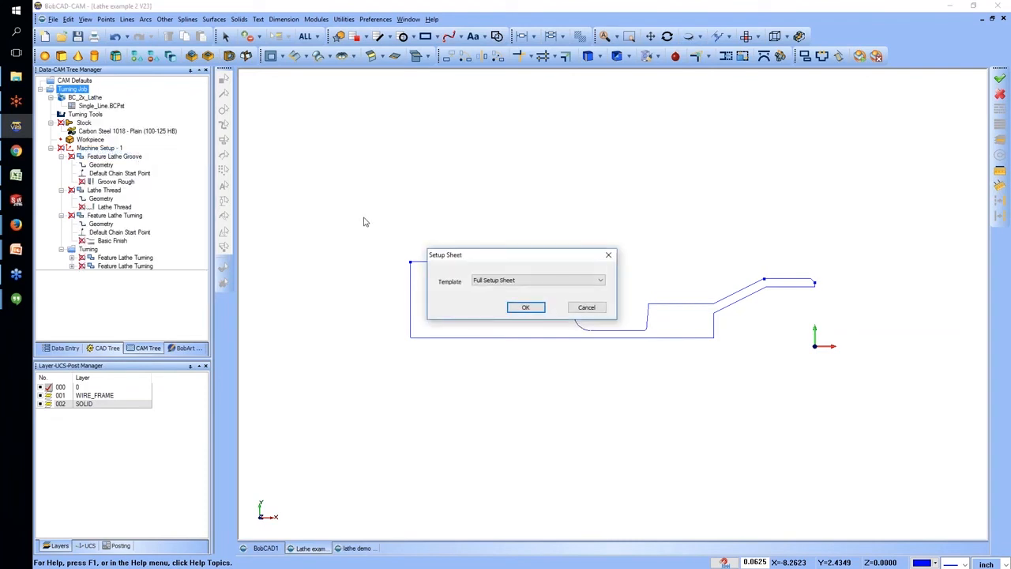
pyautogui.click(526, 308)
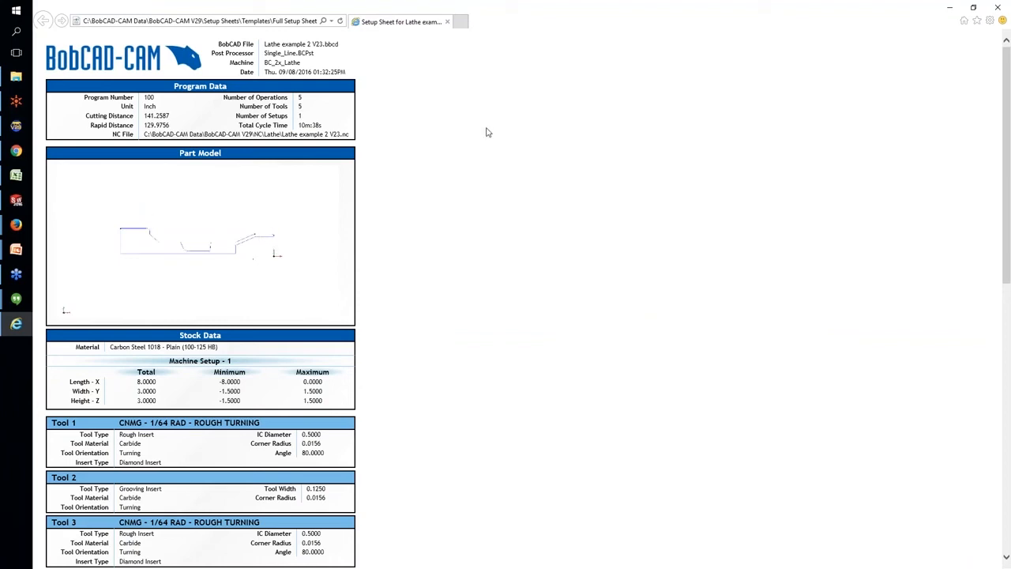
pyautogui.click(950, 8)
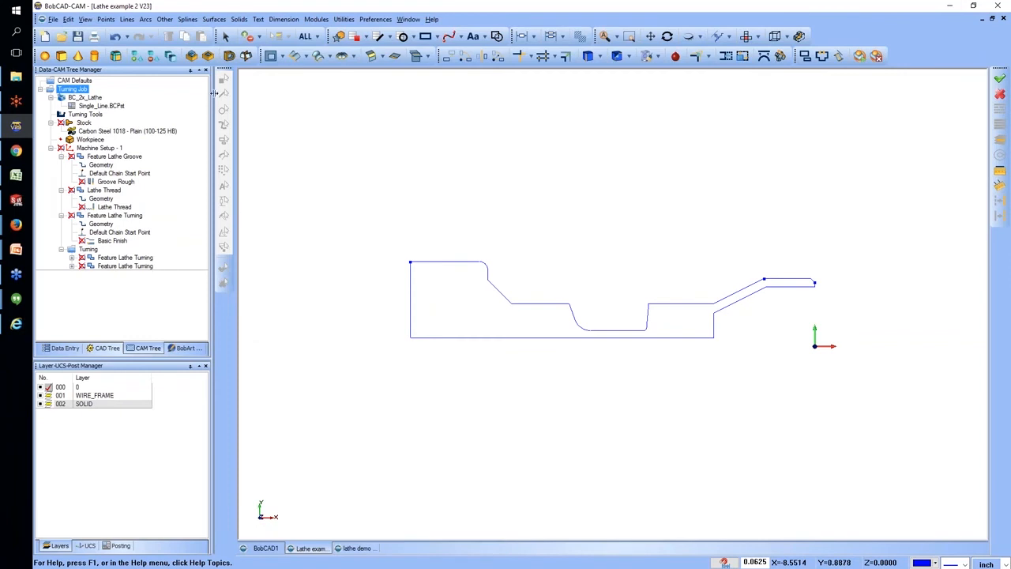
# Revolve the part profile, without its long inner horizontal line, 180 degrees about the X axis as a surface.
pyautogui.click(212, 20)
pyautogui.click(223, 89)
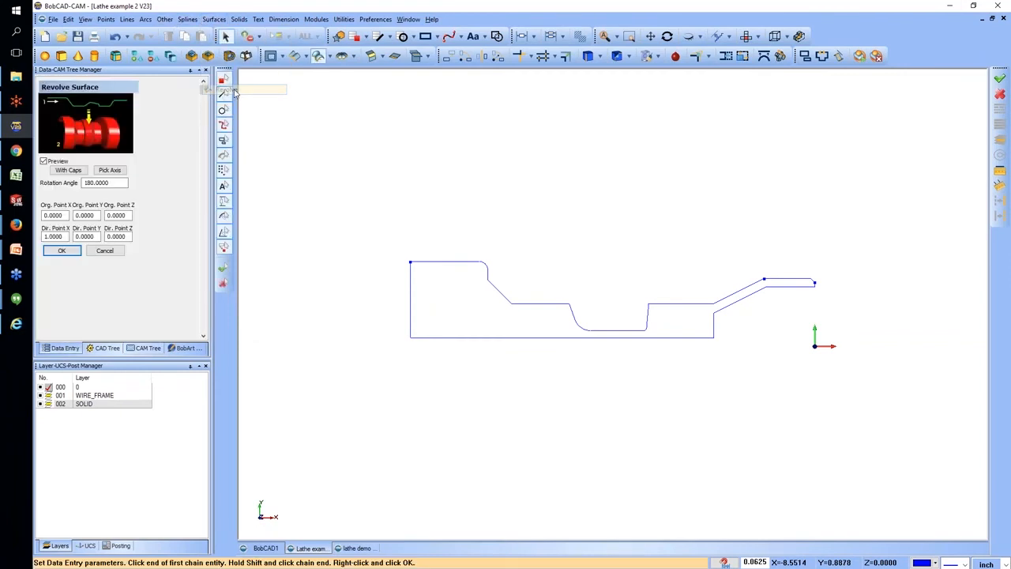
pyautogui.click(412, 267)
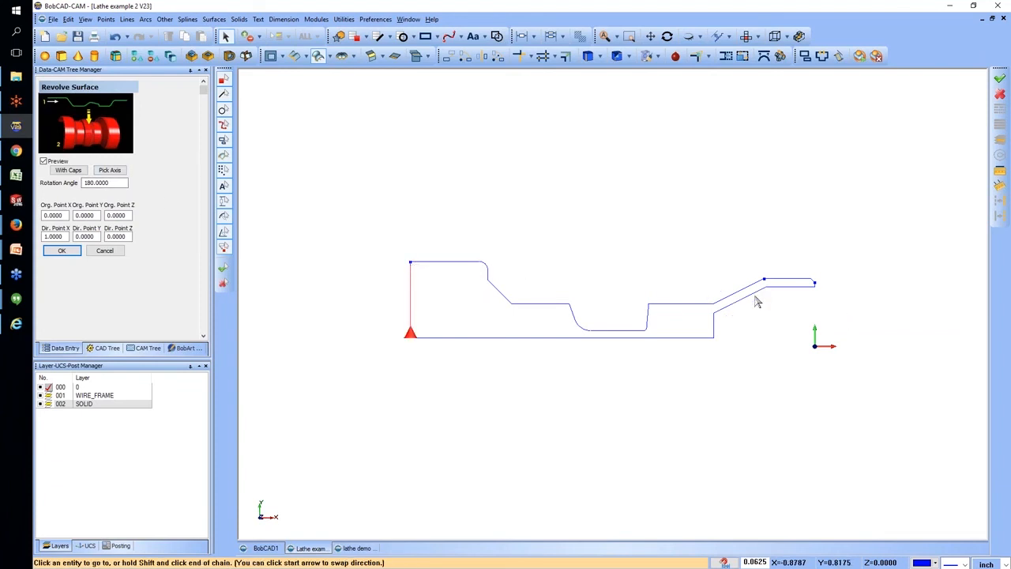
pyautogui.click(715, 330)
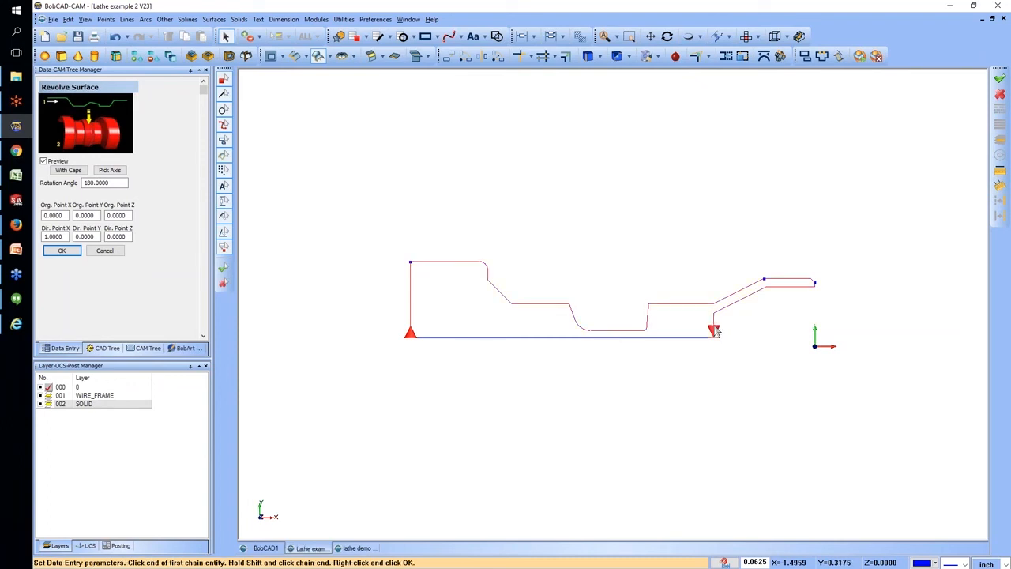
pyautogui.rightClick(691, 278)
pyautogui.click(711, 280)
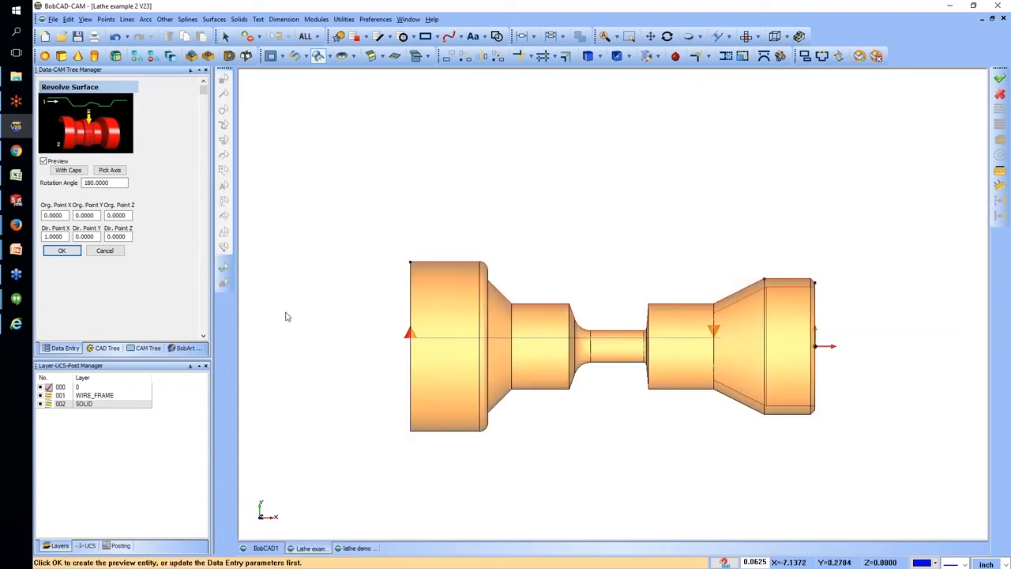
pyautogui.click(61, 250)
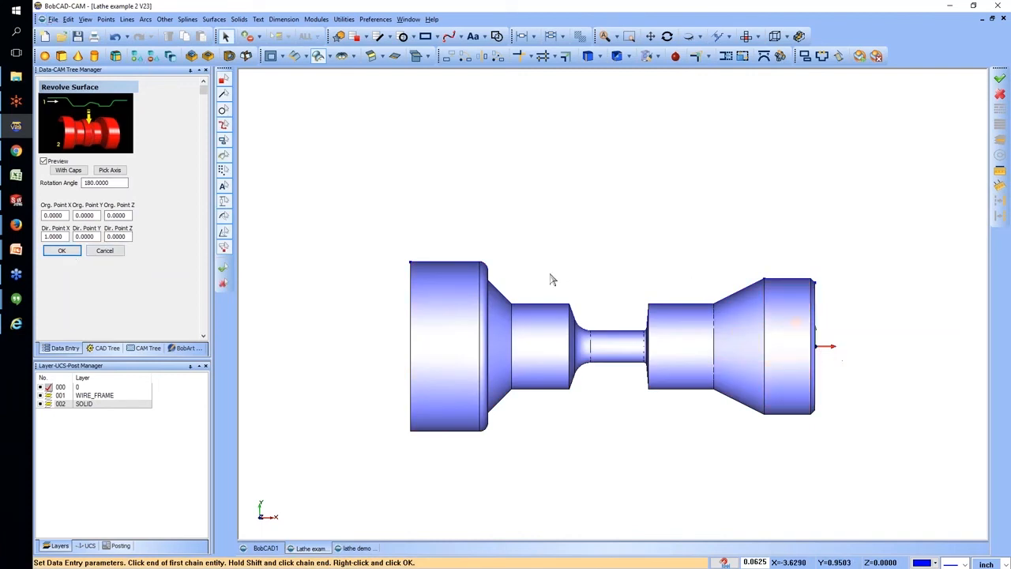
# Regenerate the Turning Job's setup sheet from the Full Setup Sheet template with the revolved model, then view and close it.
pyautogui.click(52, 19)
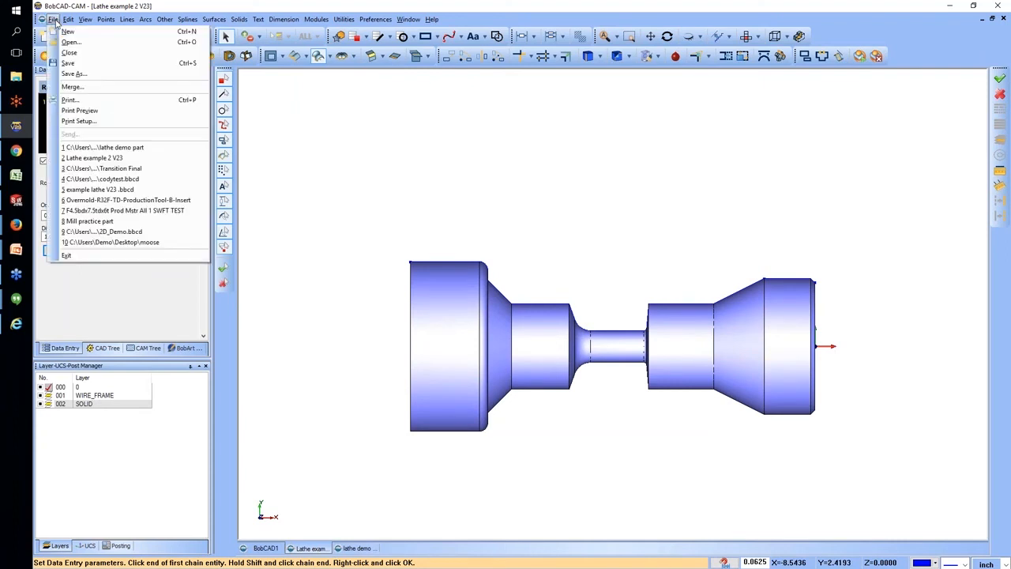
pyautogui.click(134, 351)
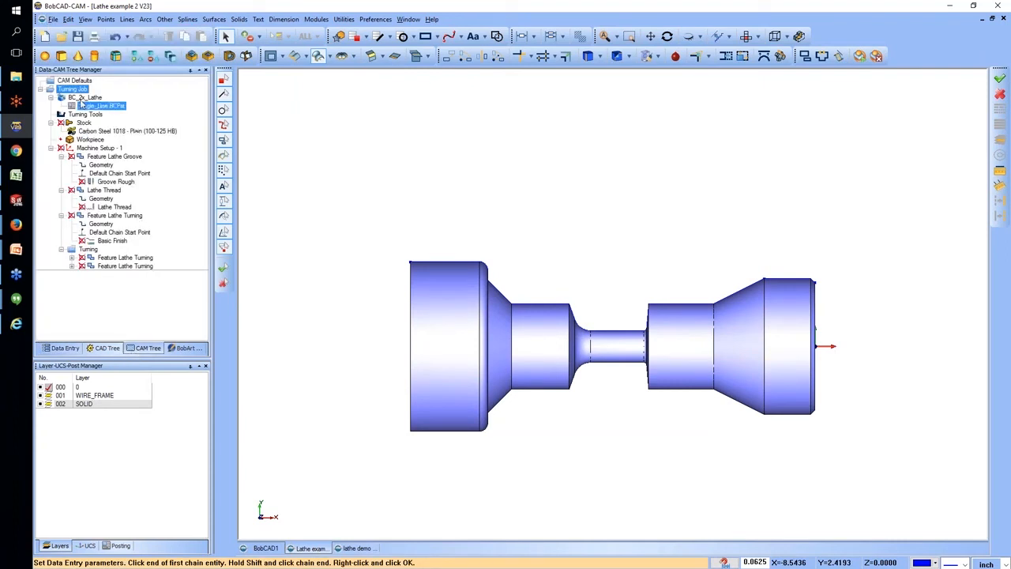
pyautogui.rightClick(76, 90)
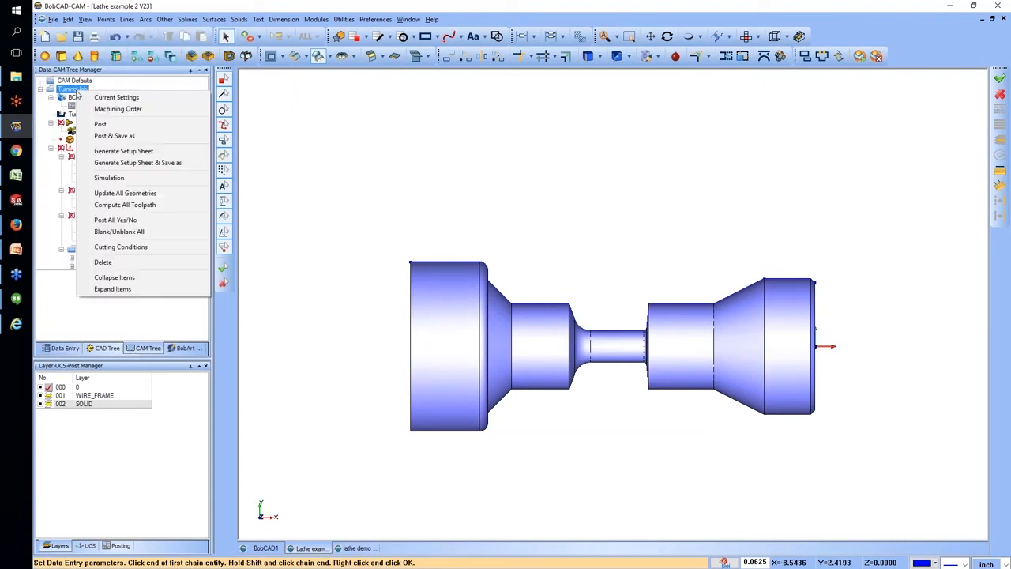
pyautogui.click(117, 151)
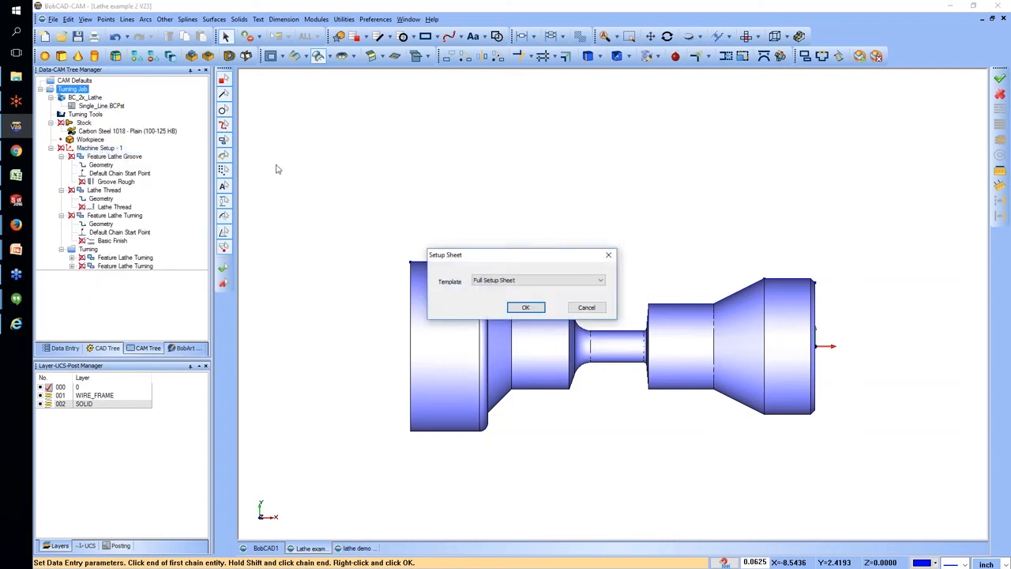
pyautogui.click(526, 307)
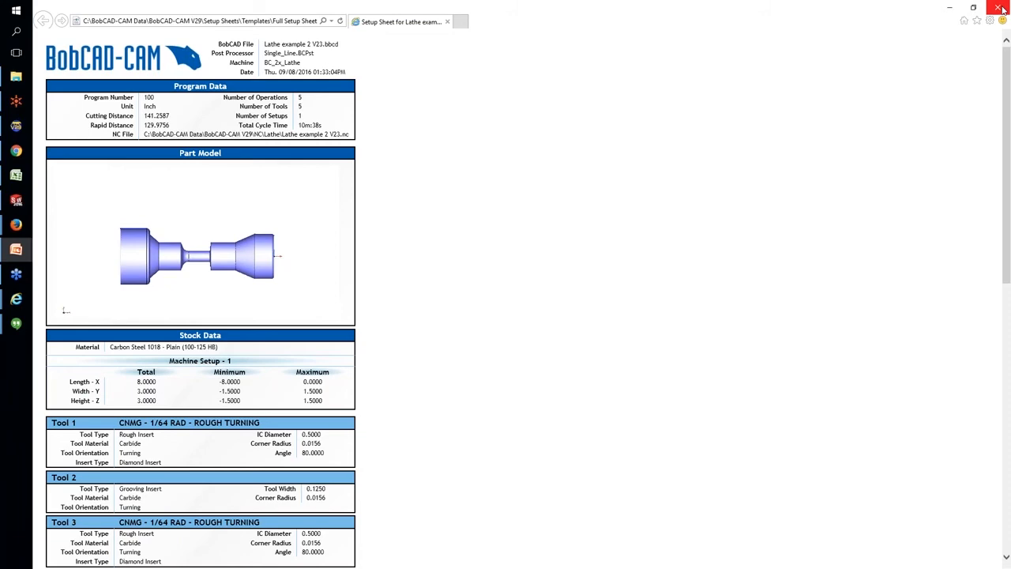
pyautogui.click(1002, 8)
# Post the Turning Job to generate its NC code.
pyautogui.rightClick(79, 89)
pyautogui.click(104, 122)
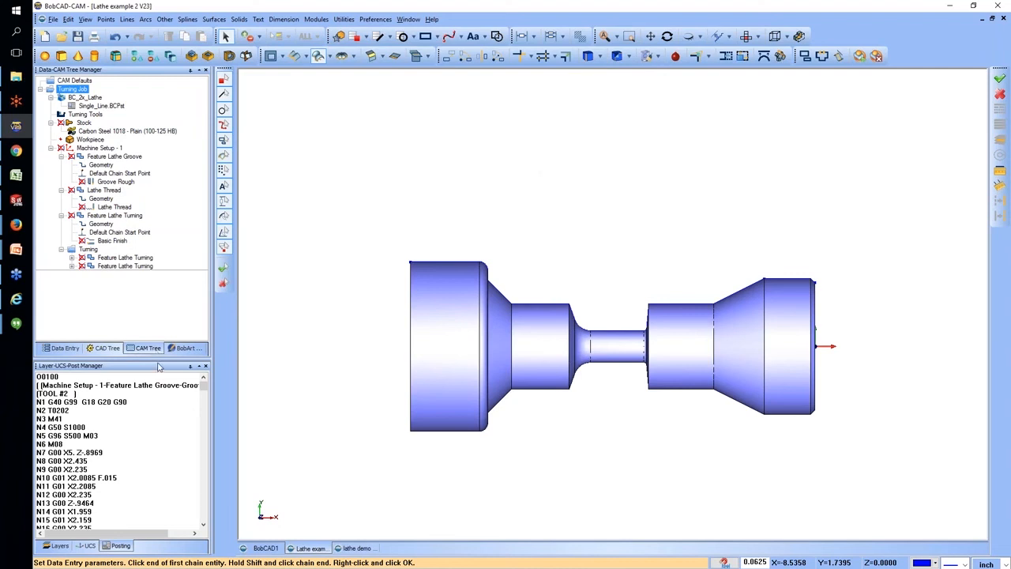
# Enlarge the posted NC code area and open the lathe's Single_Line.BCPst post processor entry for editing.
pyautogui.moveTo(159, 362); pyautogui.dragTo(168, 268)
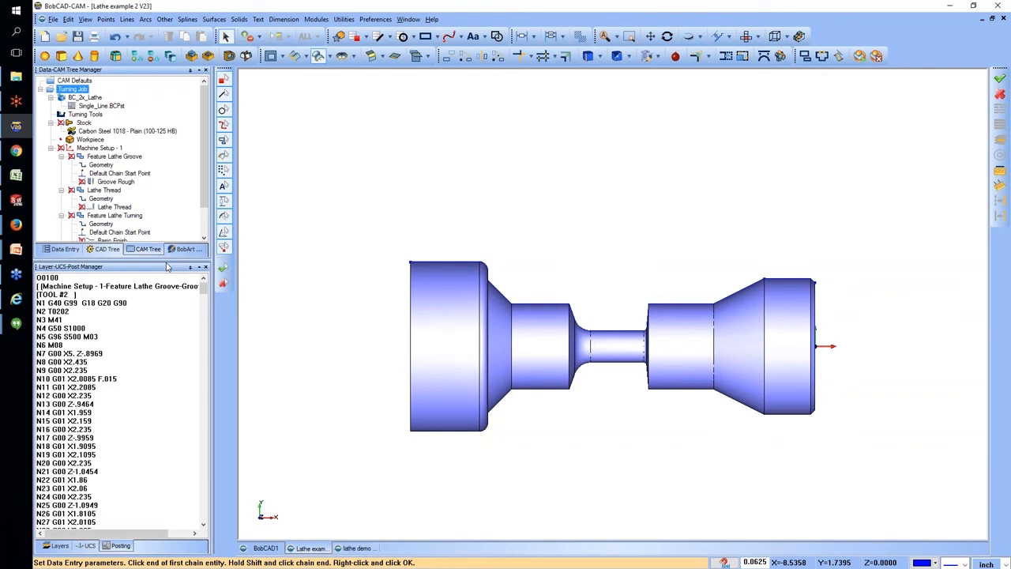
pyautogui.click(73, 106)
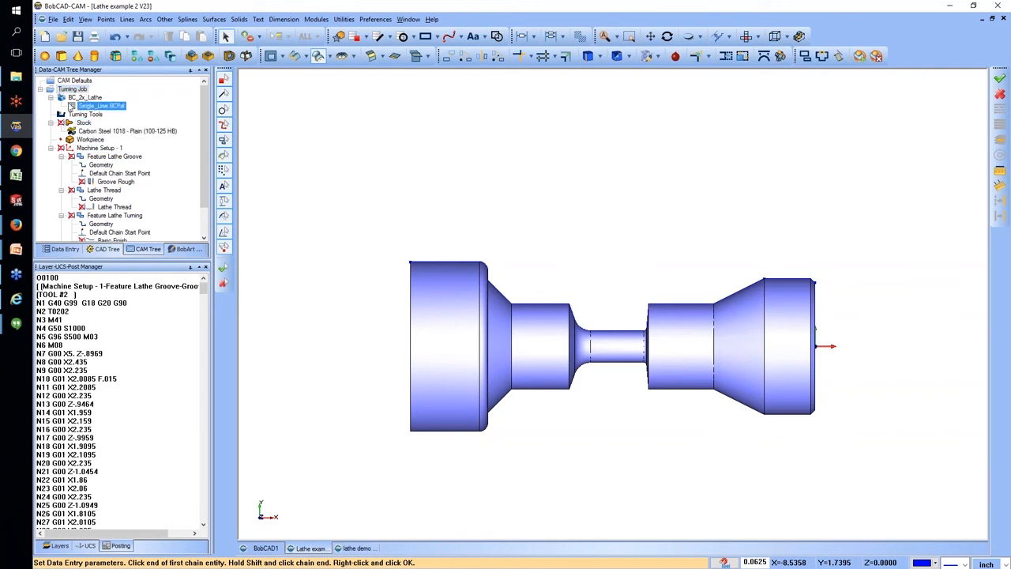
pyautogui.rightClick(121, 110)
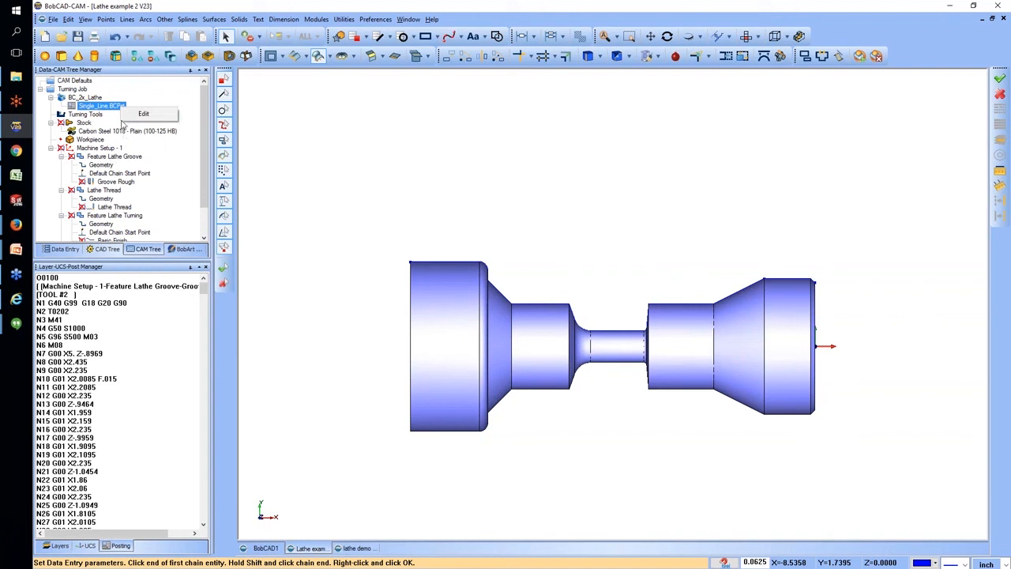
pyautogui.click(142, 113)
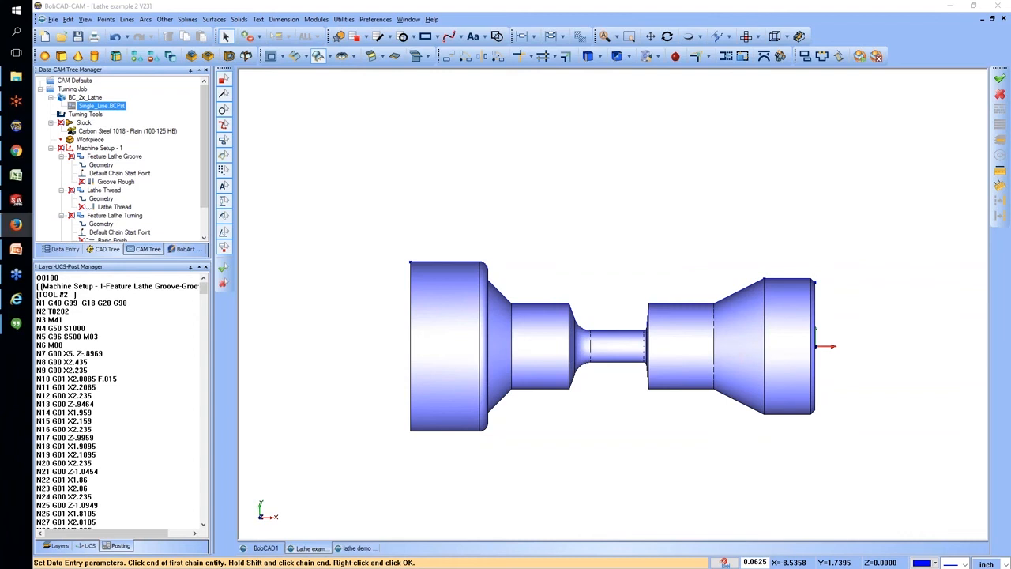
pyautogui.click(115, 182)
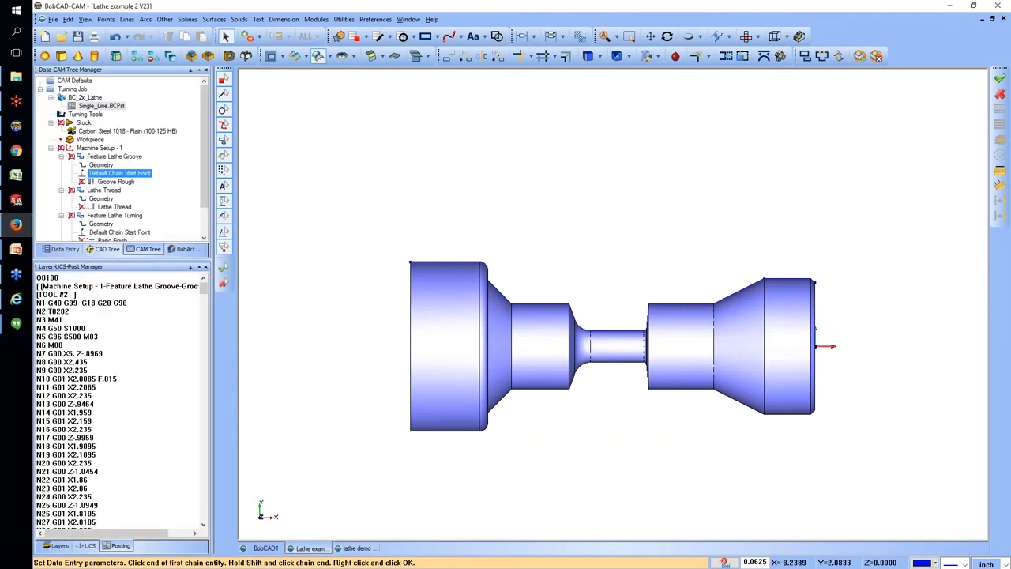
pyautogui.click(99, 199)
pyautogui.scroll(-2, 97, 194)
pyautogui.click(100, 175)
pyautogui.scroll(2, 98, 170)
pyautogui.click(79, 114)
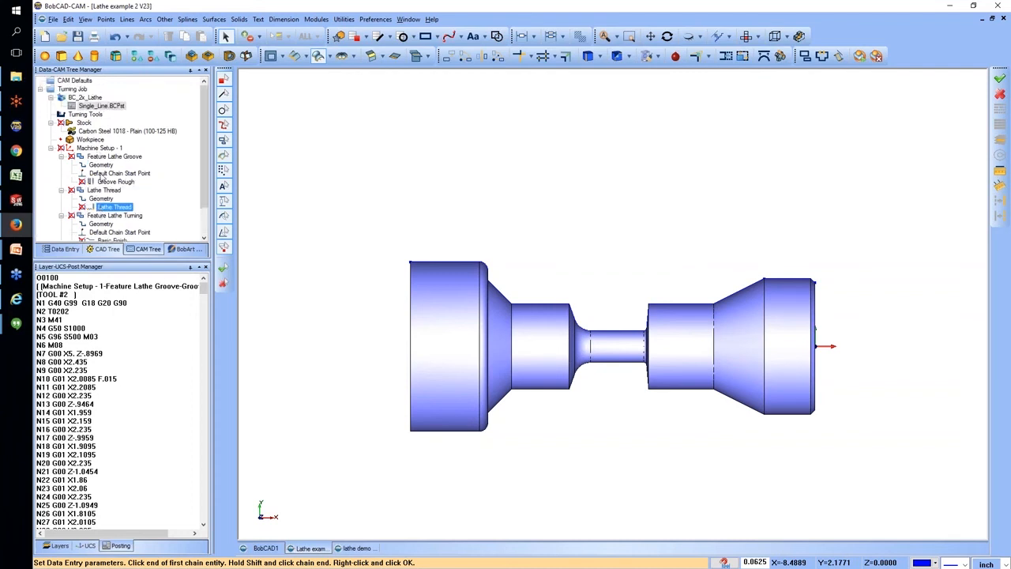
pyautogui.click(74, 90)
pyautogui.click(116, 190)
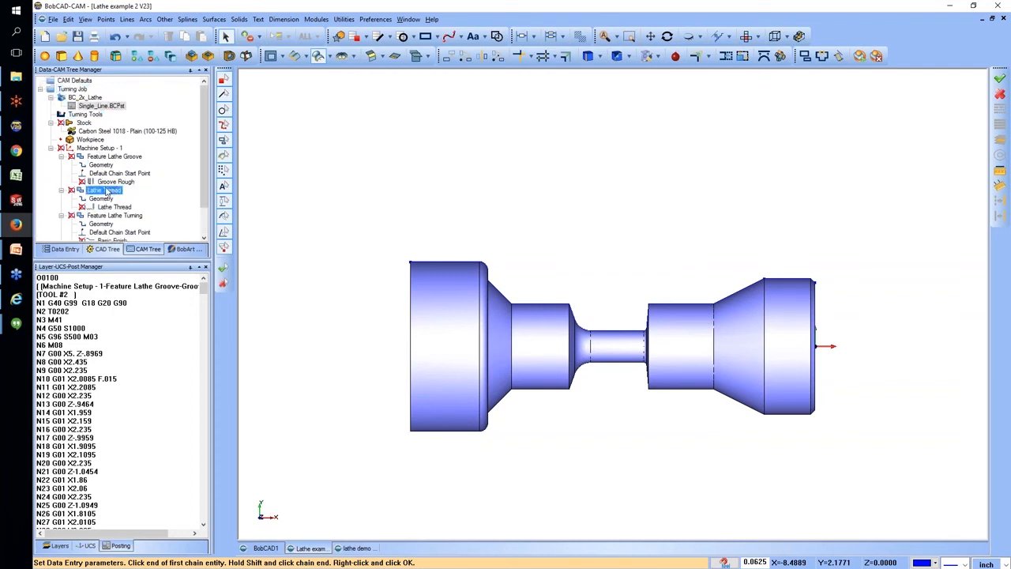
pyautogui.click(117, 206)
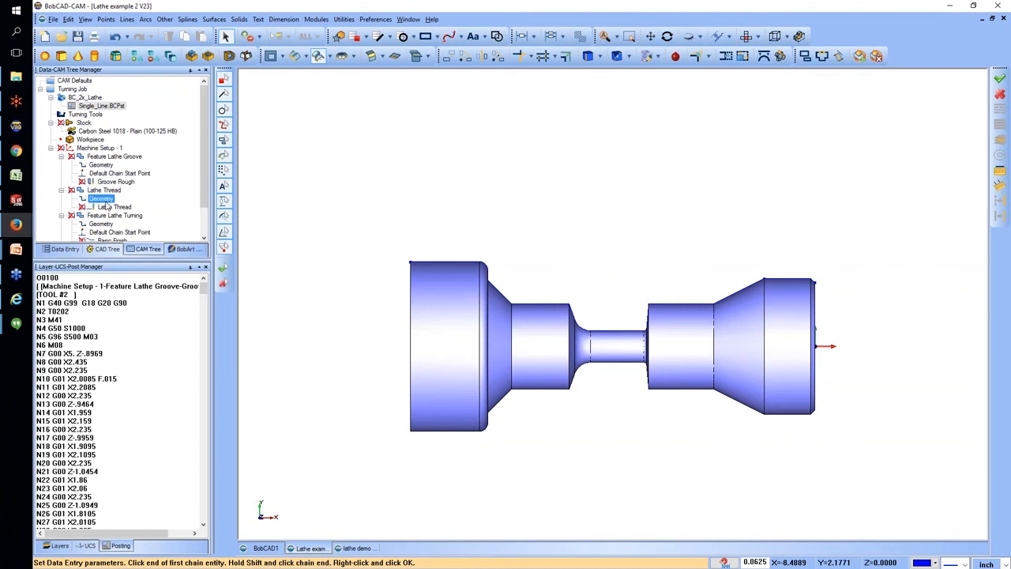
# Blank the toolpath of the Feature Lathe Groove.
pyautogui.click(111, 156)
pyautogui.rightClick(119, 156)
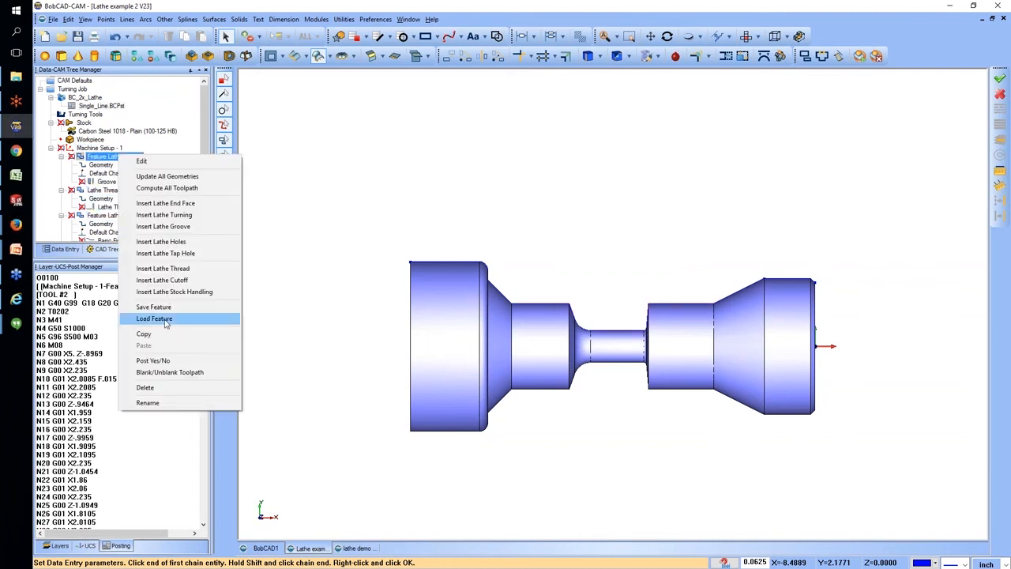
pyautogui.click(161, 372)
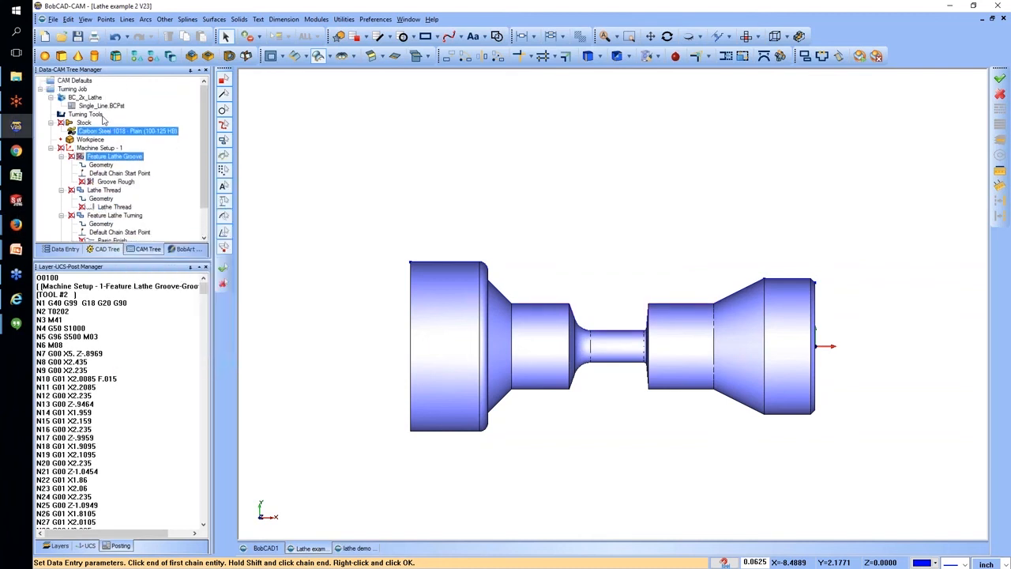
# Simulate the Turning Job, pause it once the thread is cut, and examine the thread profile up close.
pyautogui.rightClick(77, 93)
pyautogui.click(119, 175)
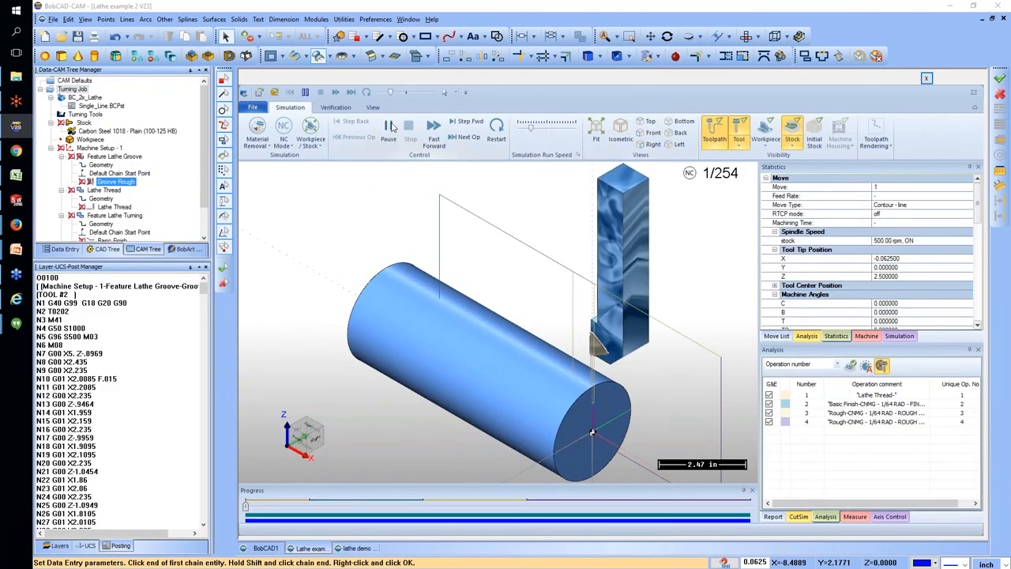
pyautogui.click(388, 129)
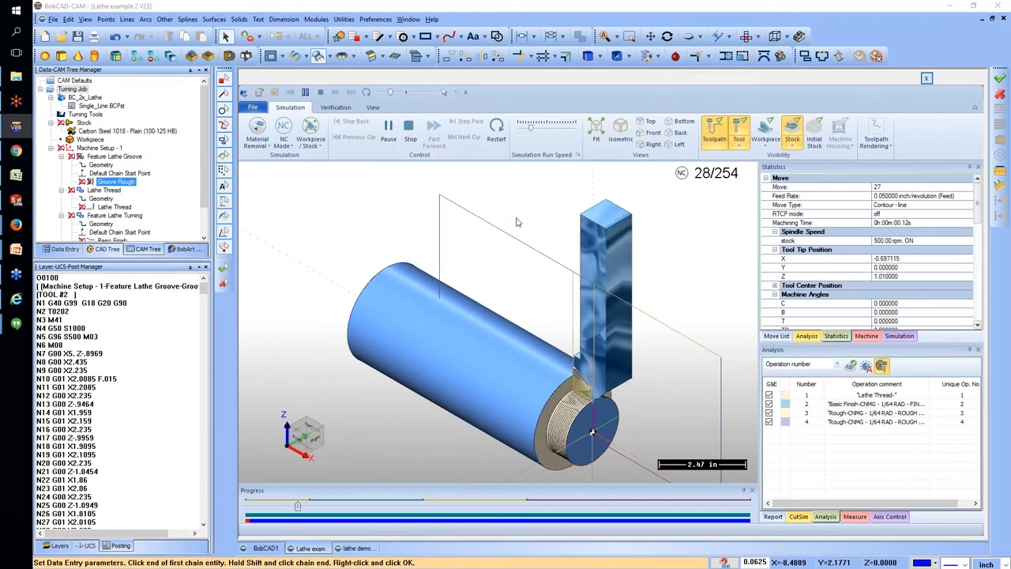
pyautogui.click(388, 128)
pyautogui.moveTo(573, 414); pyautogui.dragTo(646, 398, button='middle')
pyautogui.scroll(3, 571, 423)
pyautogui.scroll(5, 569, 424)
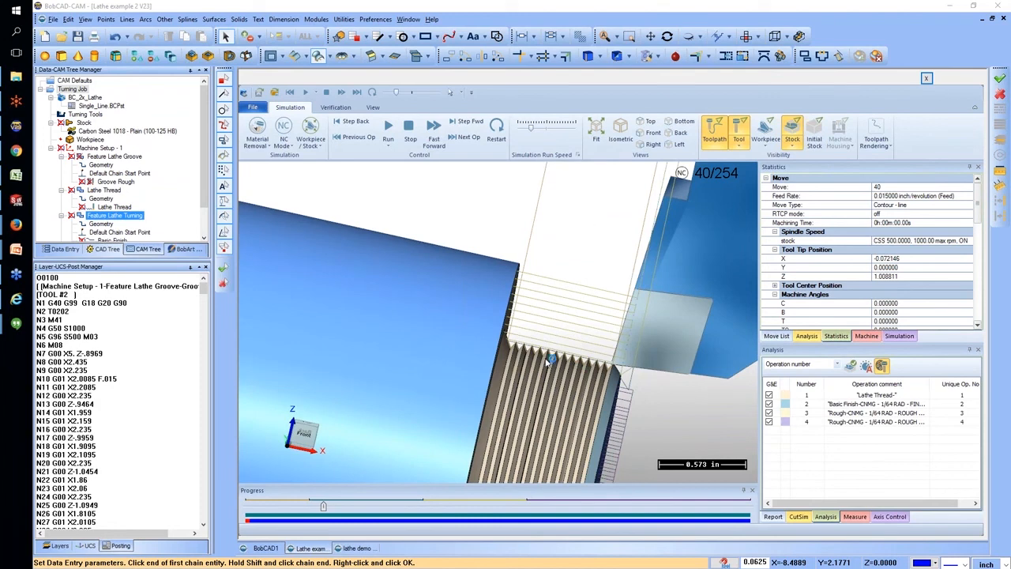
# Hide the toolpath lines in the simulation, inspect the cut thread, and exit the simulation.
pyautogui.click(715, 138)
pyautogui.moveTo(591, 366)
pyautogui.mouseDown(button='middle')
pyautogui.moveTo(588, 403)
pyautogui.moveTo(586, 382)
pyautogui.mouseUp(button='middle')
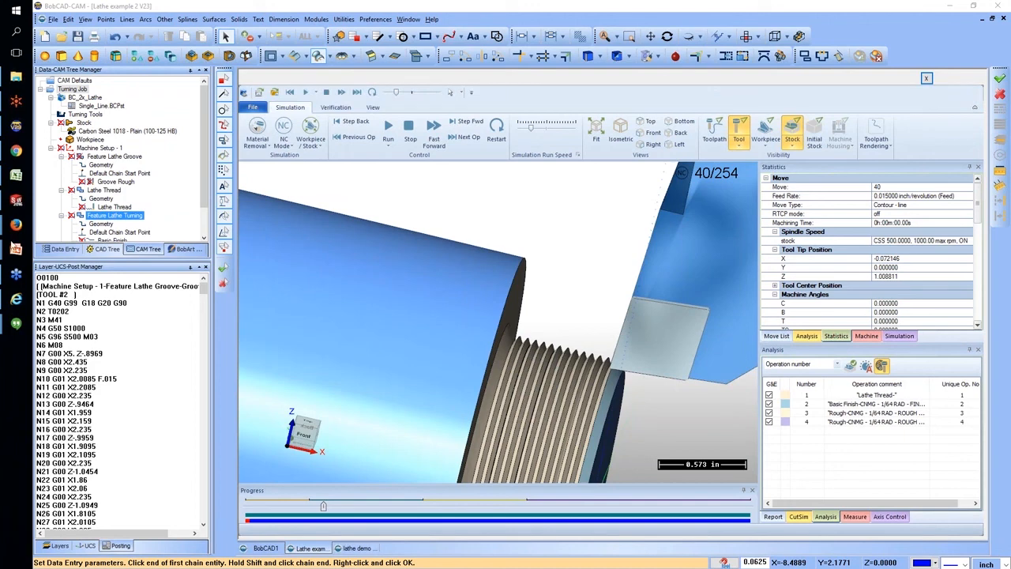
pyautogui.press('Down')
pyautogui.press('Down')
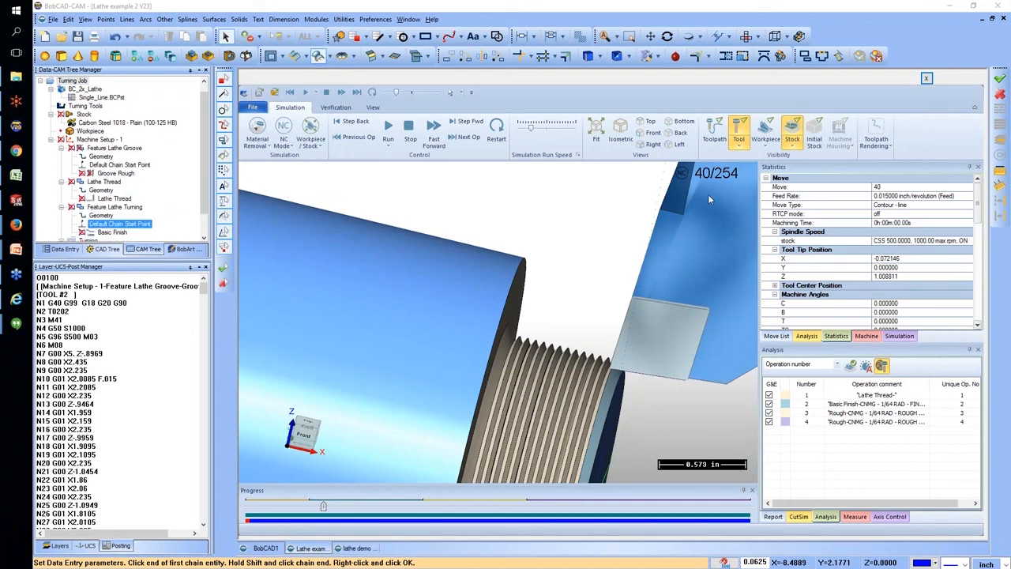
pyautogui.click(927, 79)
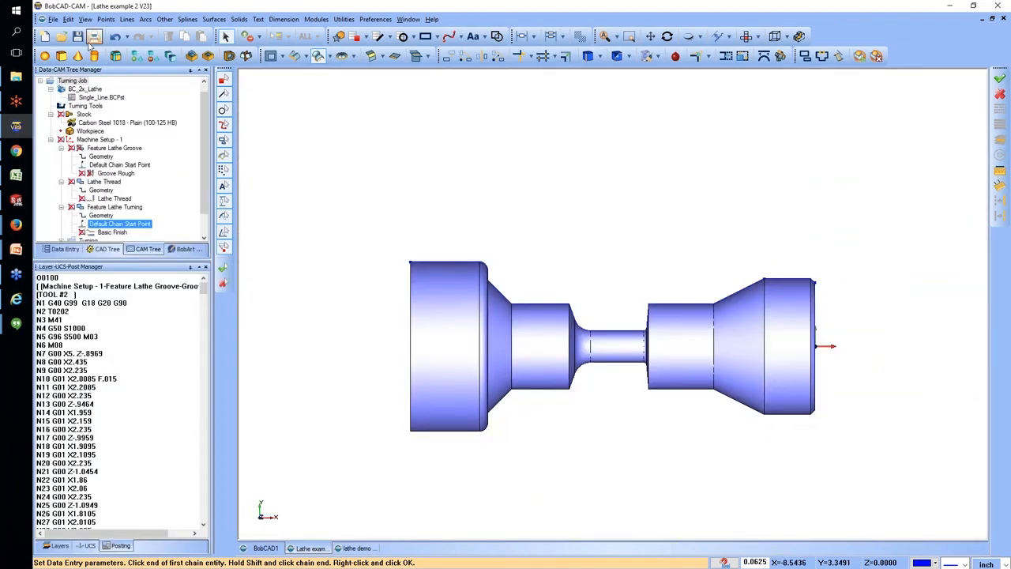
# Set the program number to 201 in the Turning Job's posting settings.
pyautogui.scroll(1, 78, 89)
pyautogui.rightClick(75, 89)
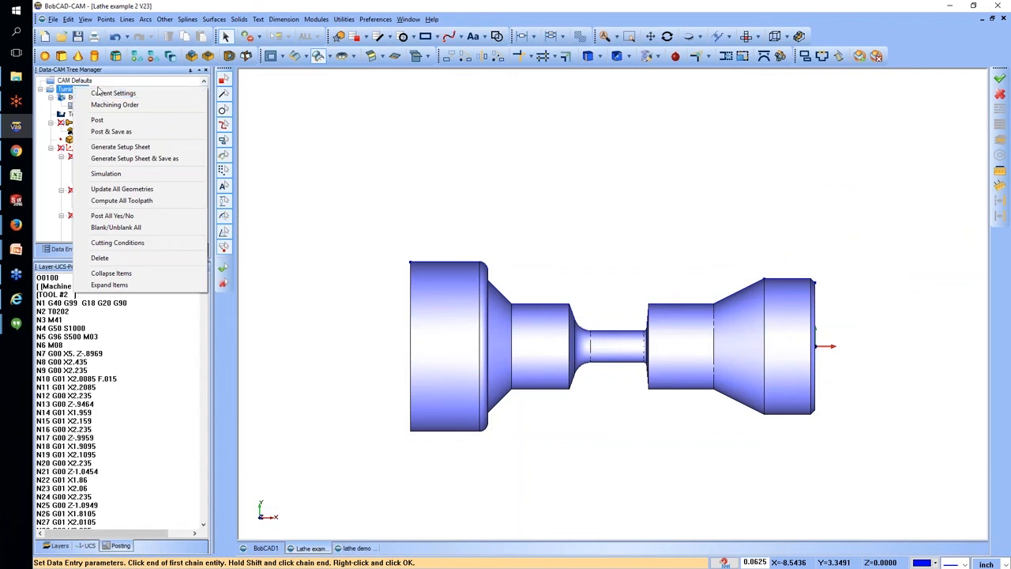
pyautogui.click(103, 94)
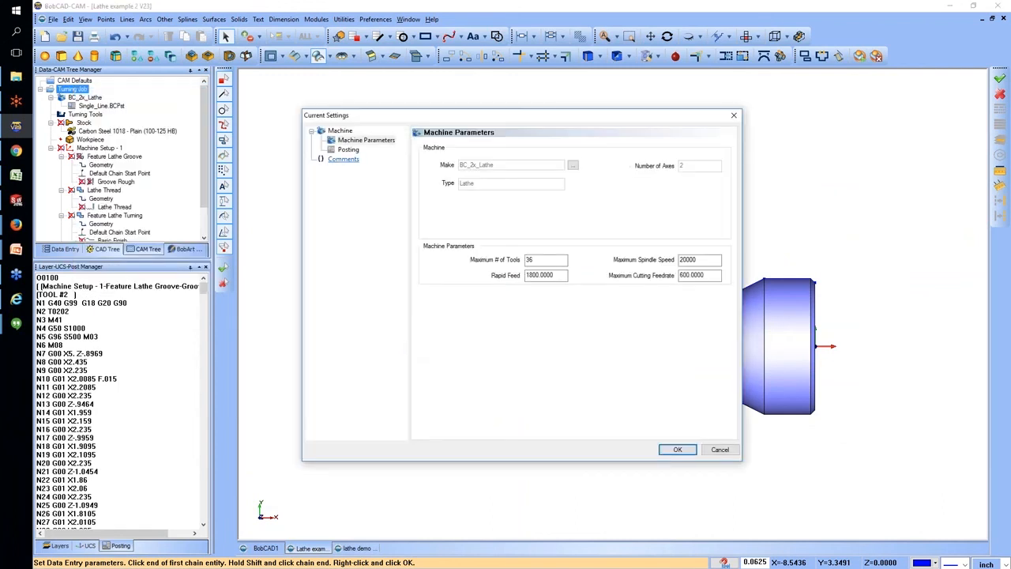
pyautogui.click(346, 150)
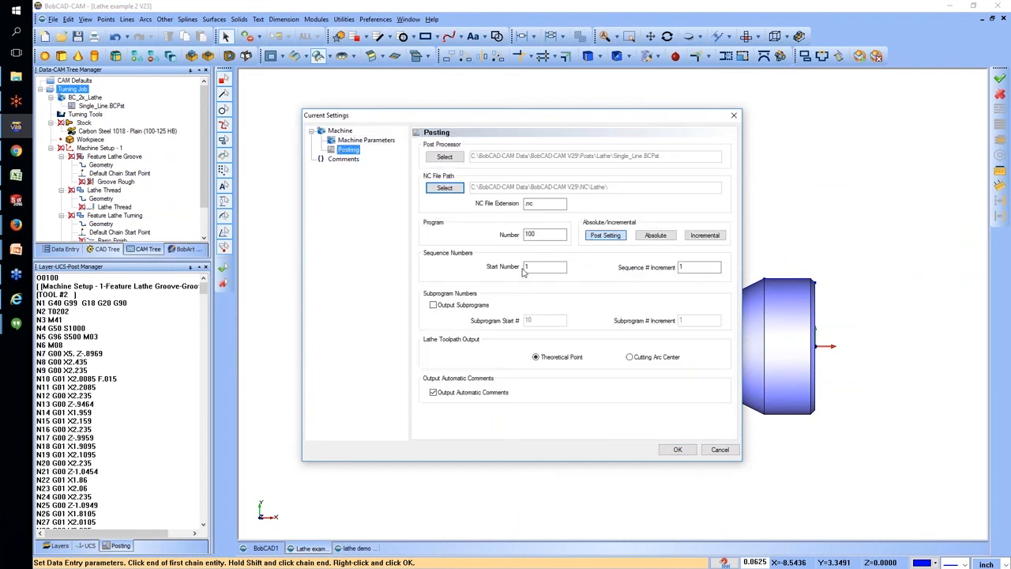
pyautogui.doubleClick(534, 235)
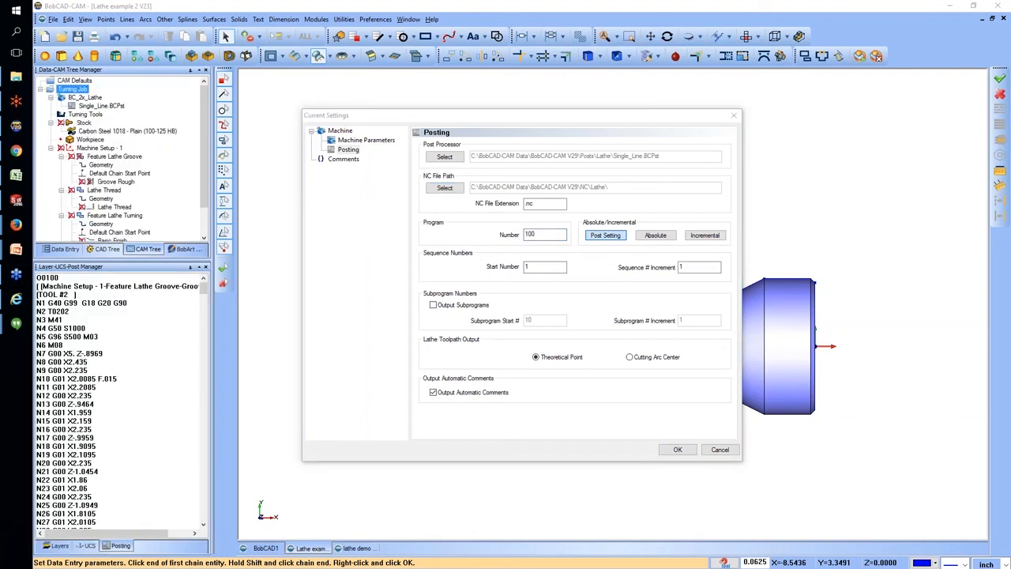
pyautogui.click(569, 243)
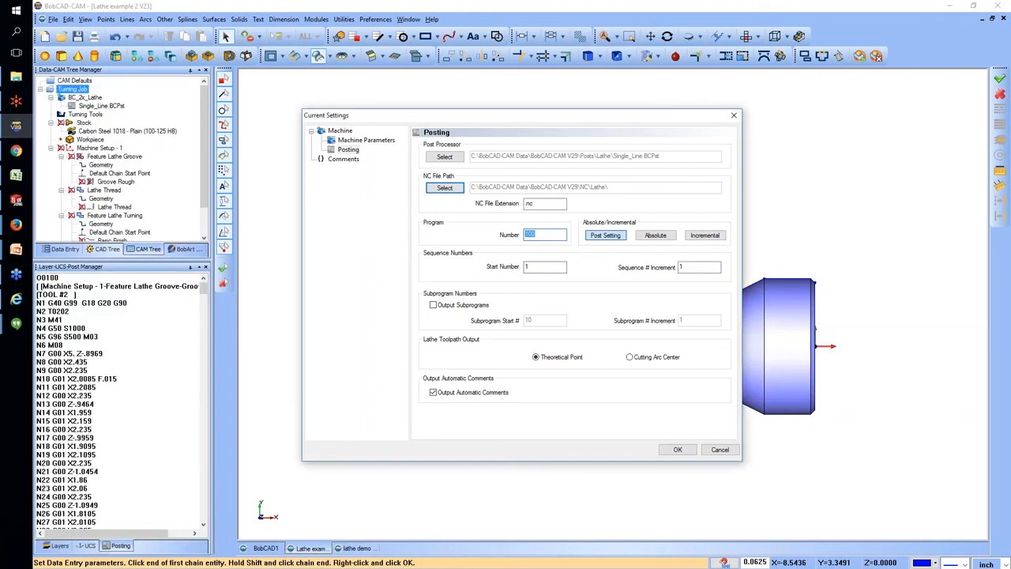
pyautogui.write('201')
pyautogui.click(677, 449)
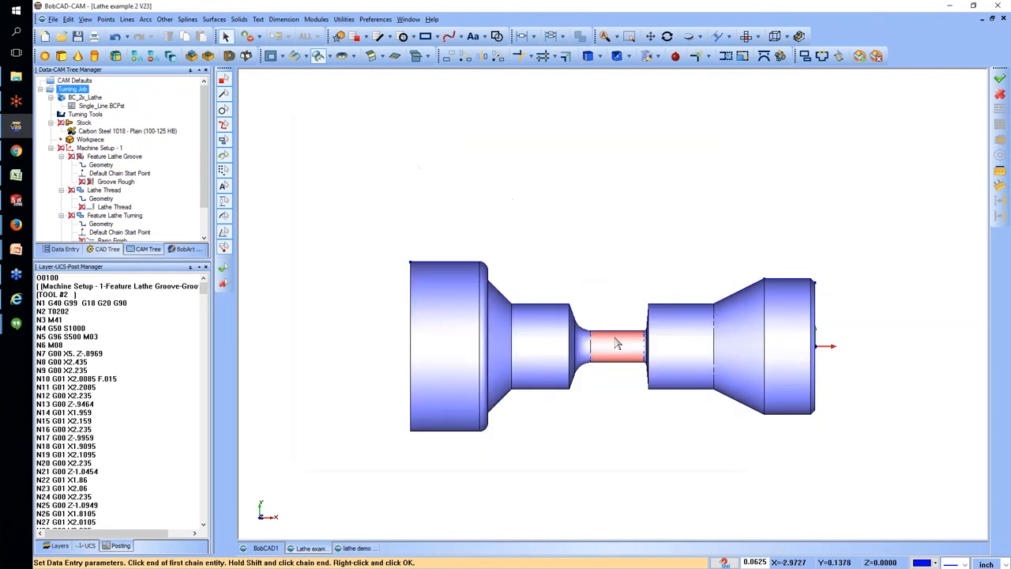
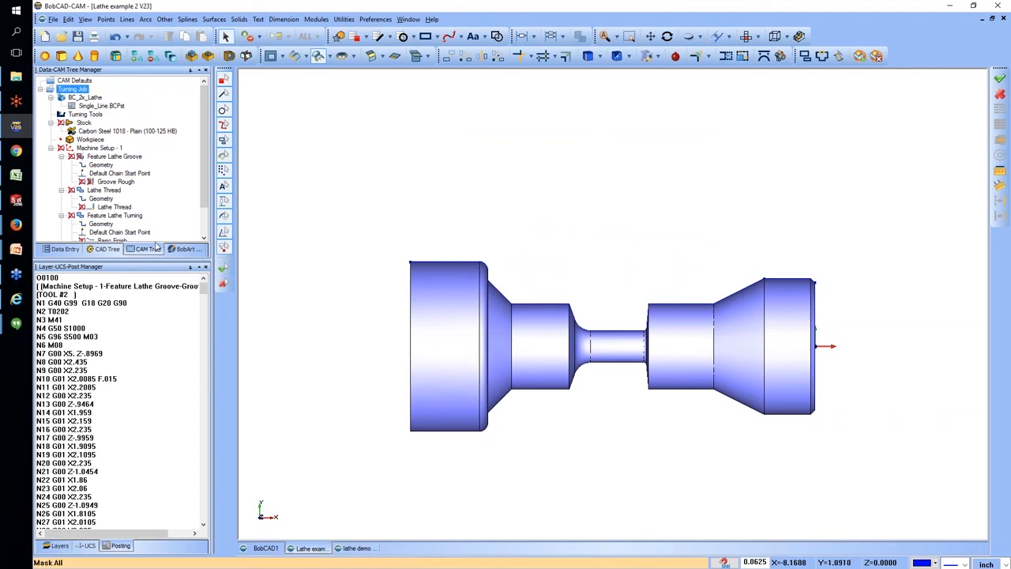
pyautogui.click(116, 215)
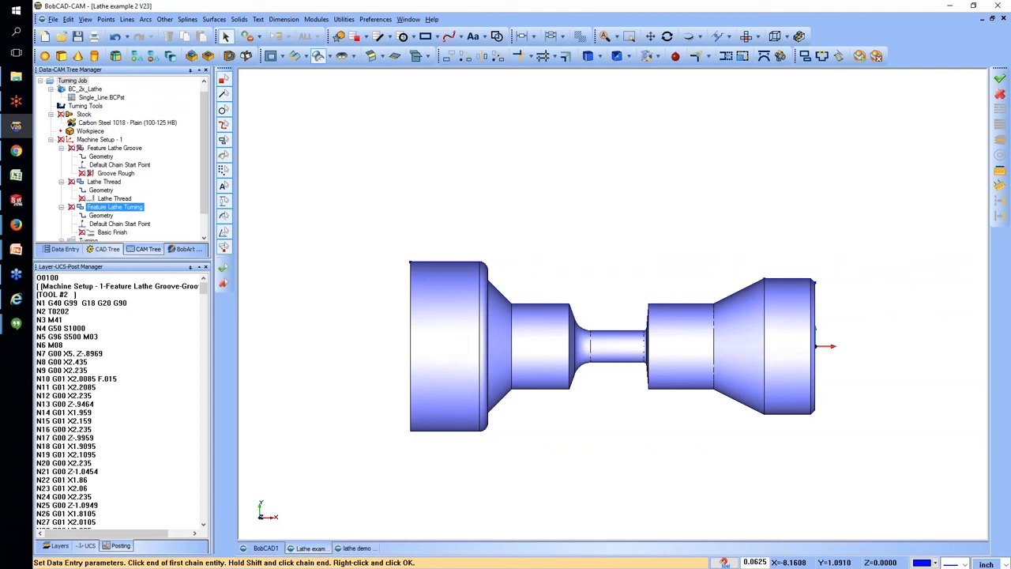
pyautogui.click(136, 123)
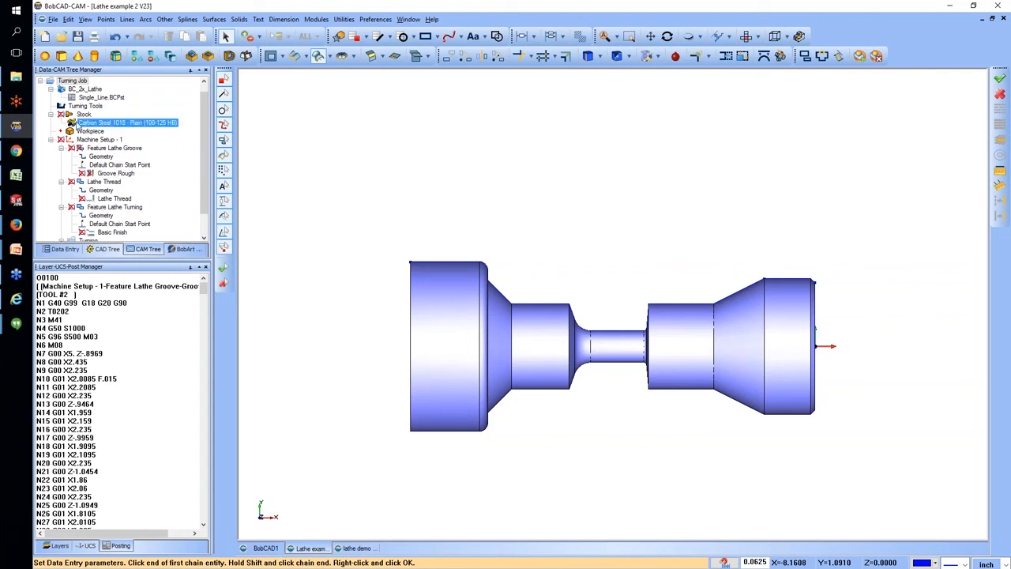
pyautogui.click(71, 116)
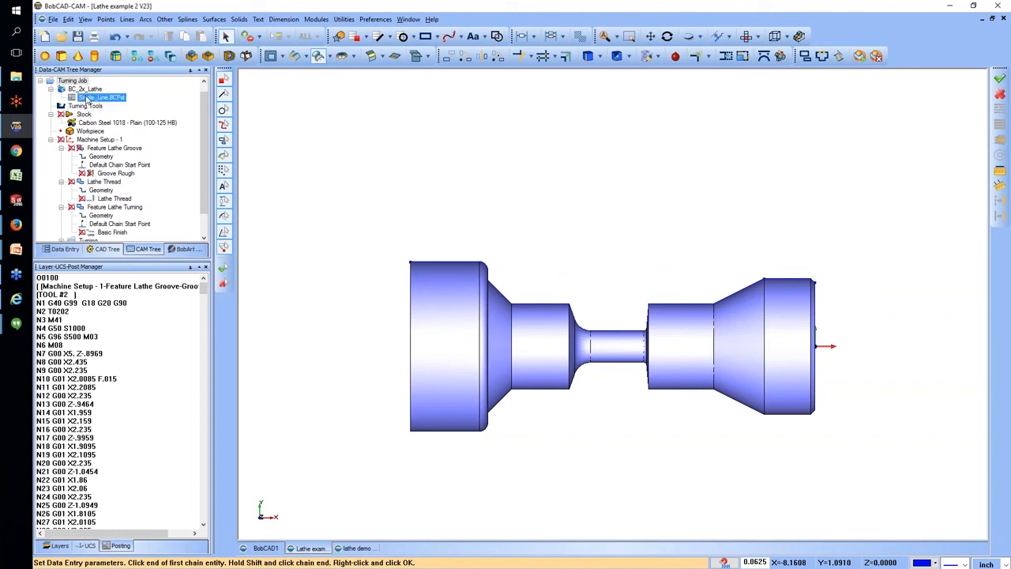
# Open the turning tool library, start adding a new rough tool, and review its insert shape and clearance options.
pyautogui.click(85, 106)
pyautogui.rightClick(85, 106)
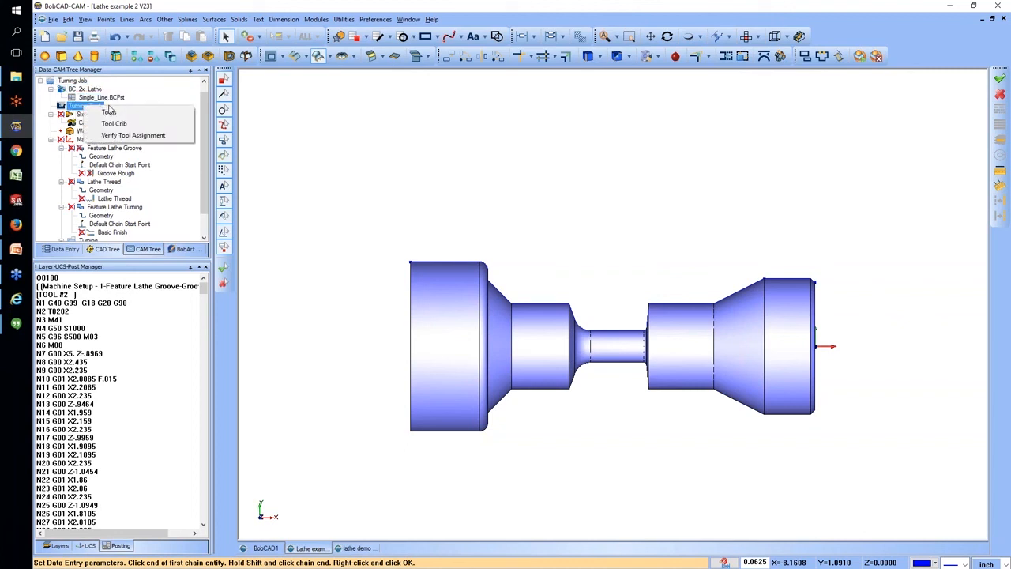
pyautogui.click(124, 113)
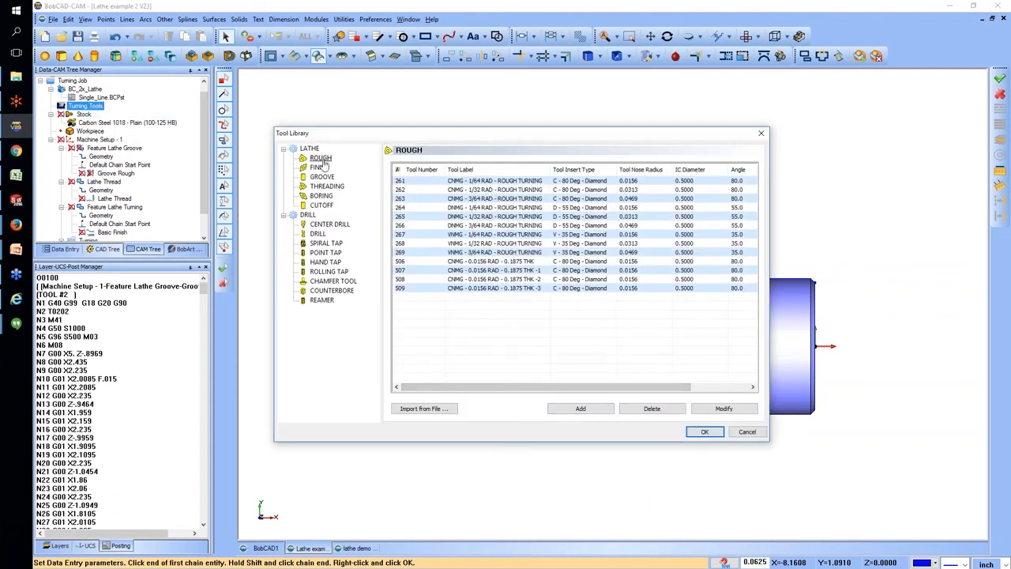
pyautogui.click(591, 411)
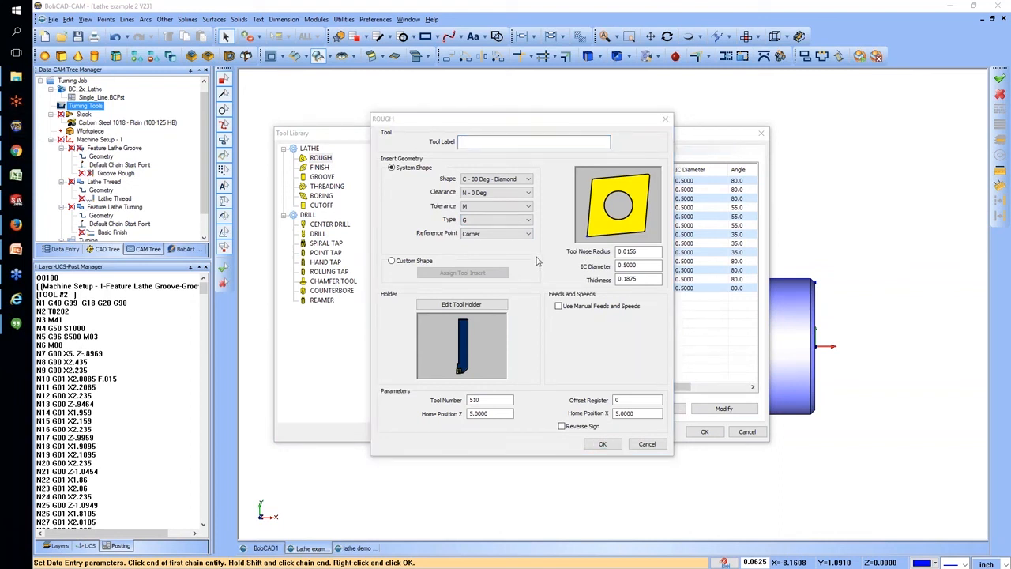
pyautogui.click(519, 179)
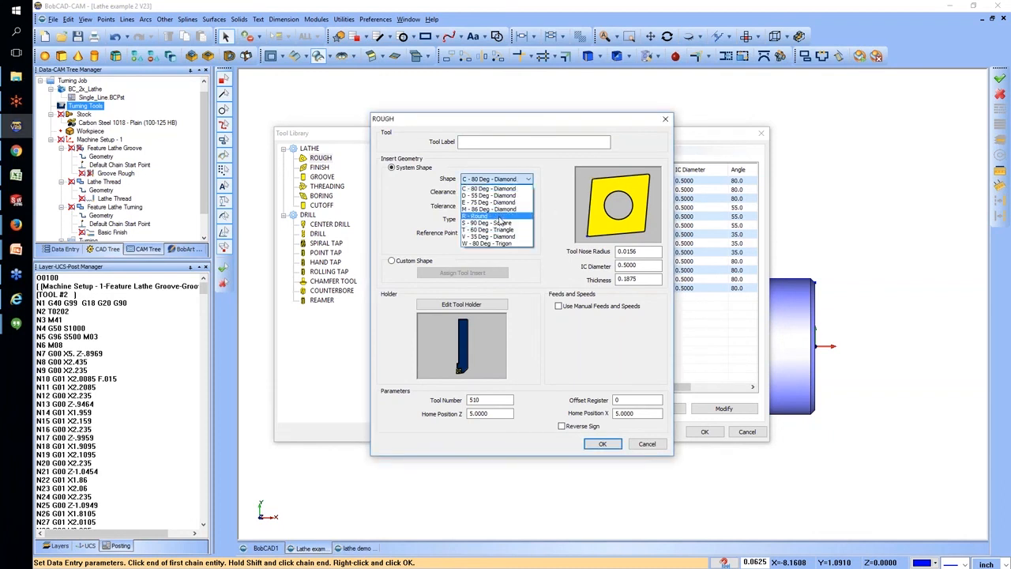
pyautogui.click(423, 201)
pyautogui.click(506, 192)
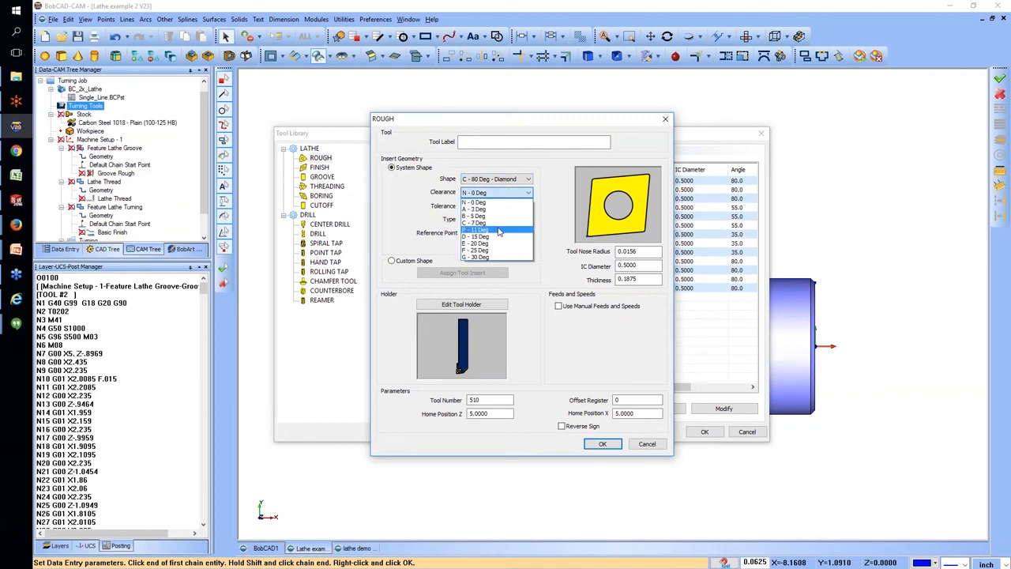
pyautogui.click(422, 193)
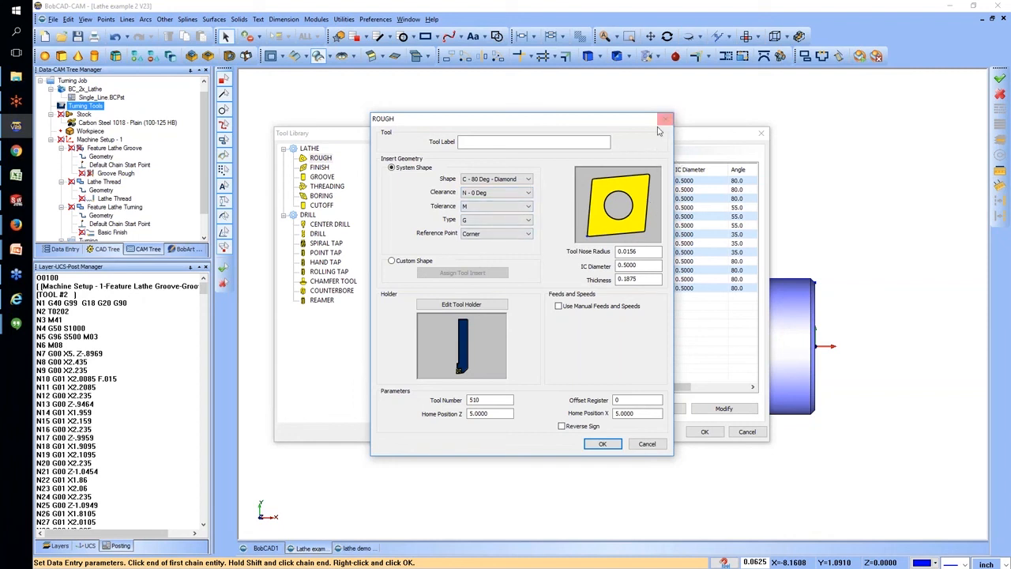
# Examine the new rough tool's holder definition, including lead angle and shank width, and close the tool library without adding the tool.
pyautogui.click(474, 306)
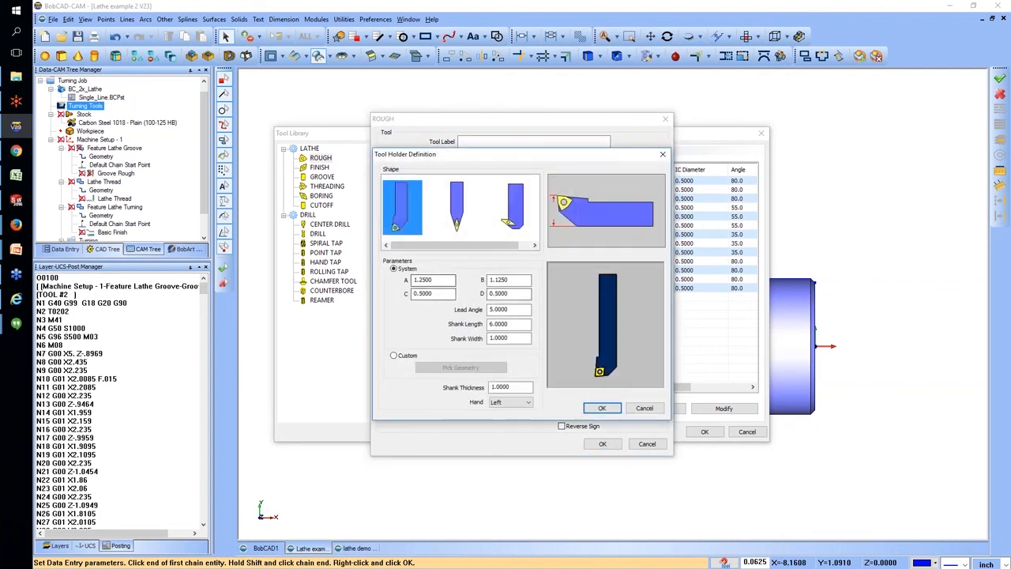
pyautogui.click(514, 311)
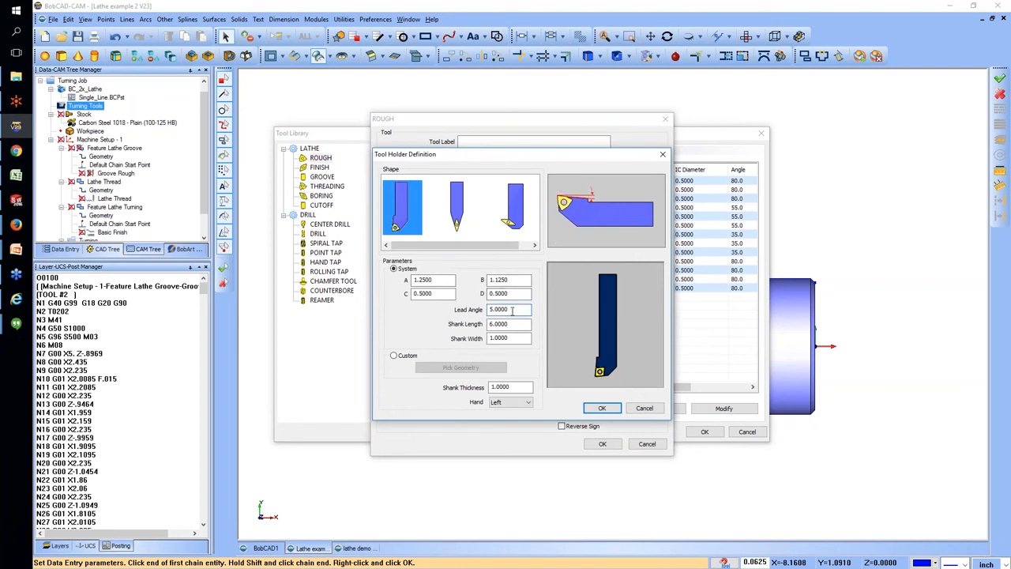
pyautogui.click(518, 338)
pyautogui.click(663, 155)
pyautogui.click(666, 119)
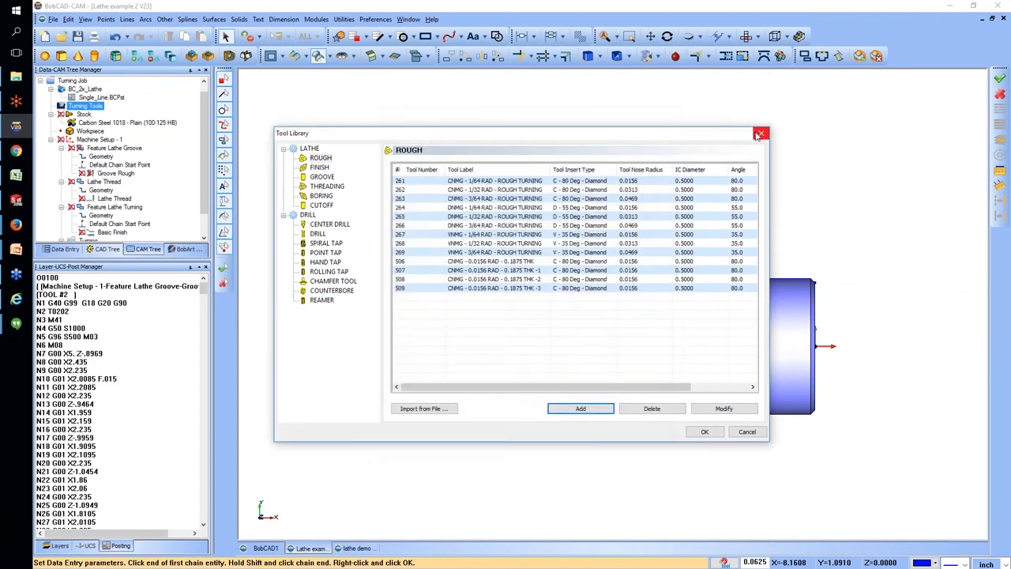
pyautogui.click(761, 133)
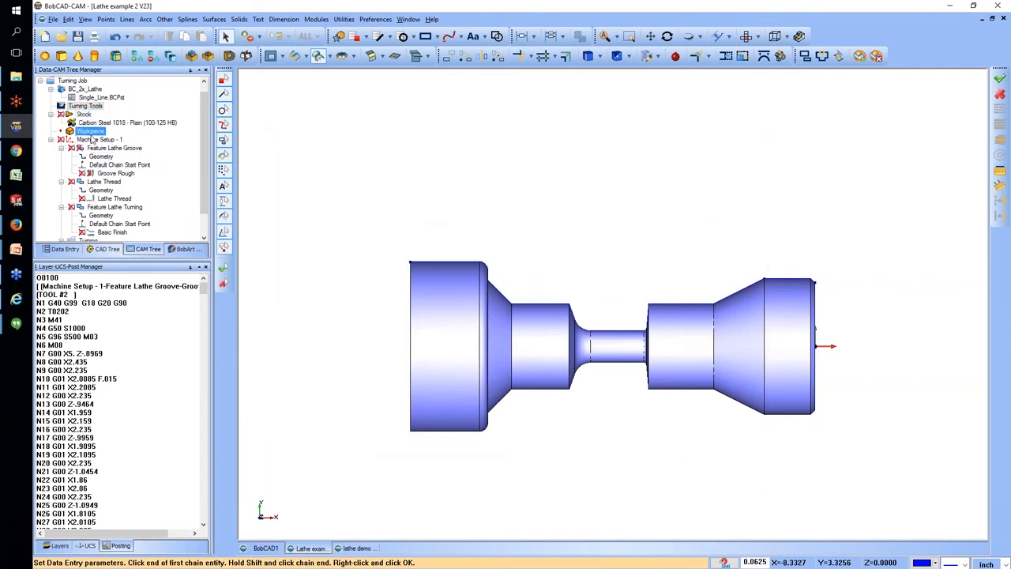
# Try insert orientations 2, 3 and 4 for the groove tool of the Feature Lathe Groove, and discard the edits.
pyautogui.rightClick(92, 140)
pyautogui.rightClick(85, 151)
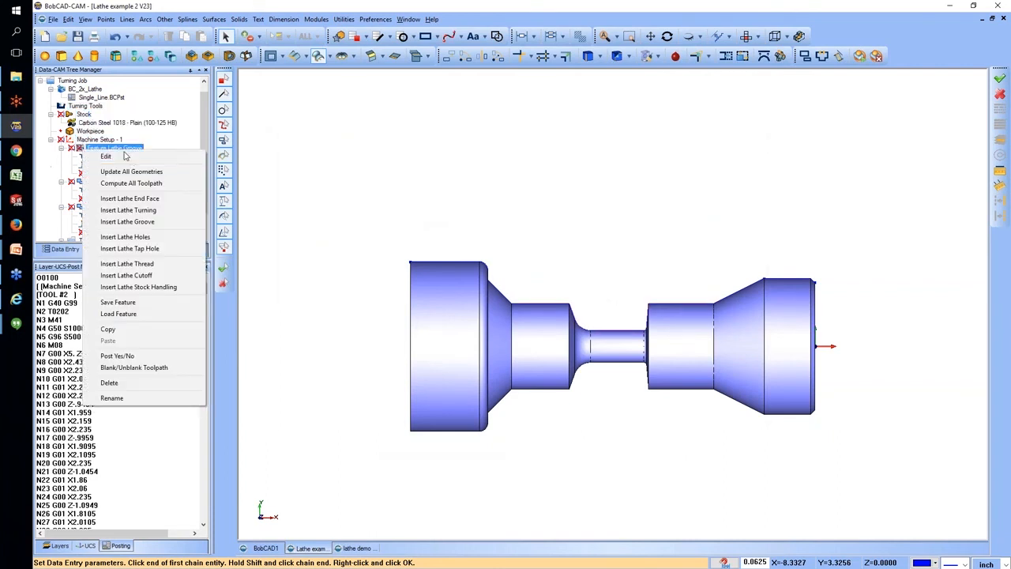
pyautogui.click(95, 157)
pyautogui.click(341, 169)
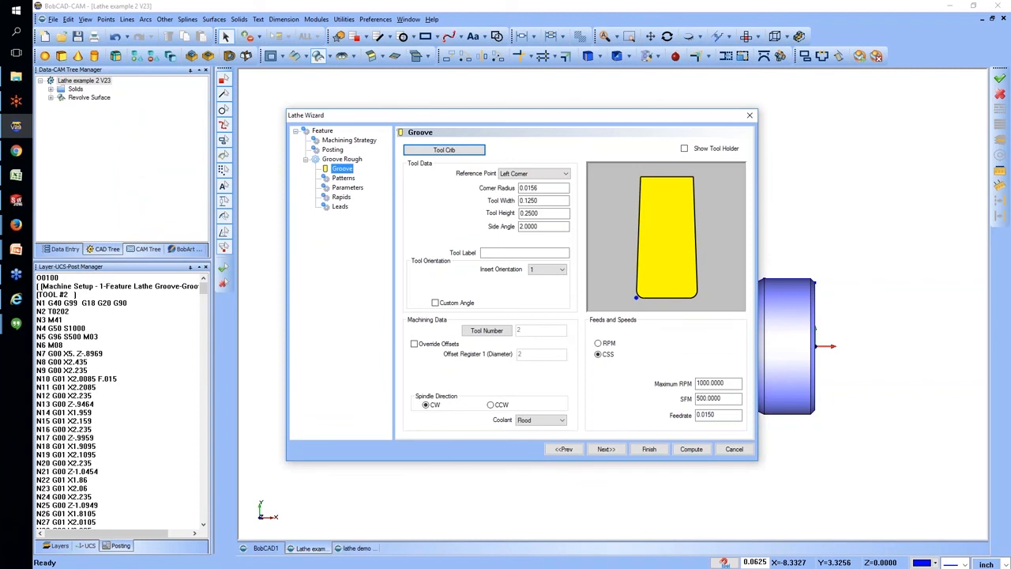
pyautogui.click(544, 270)
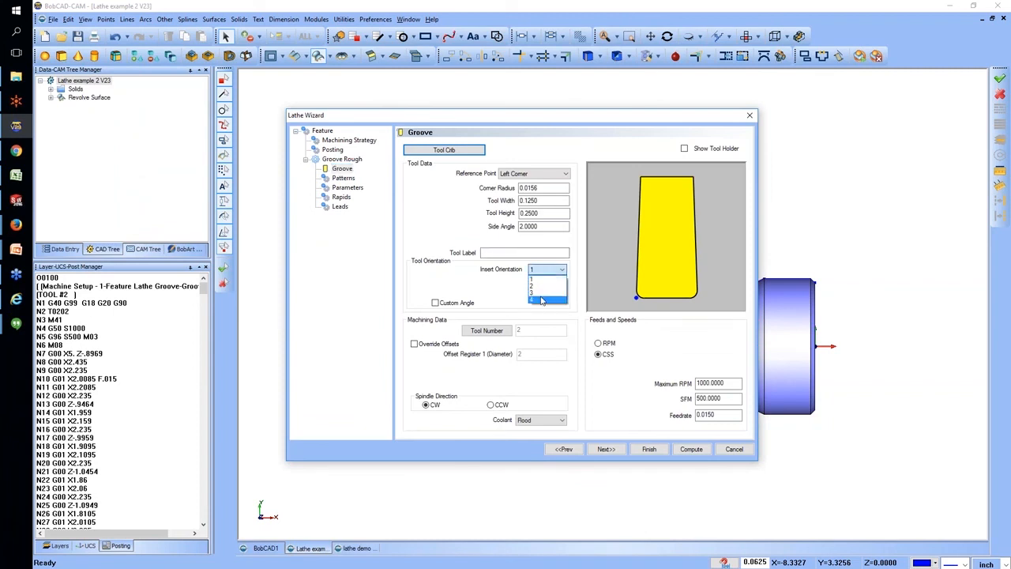
pyautogui.click(541, 285)
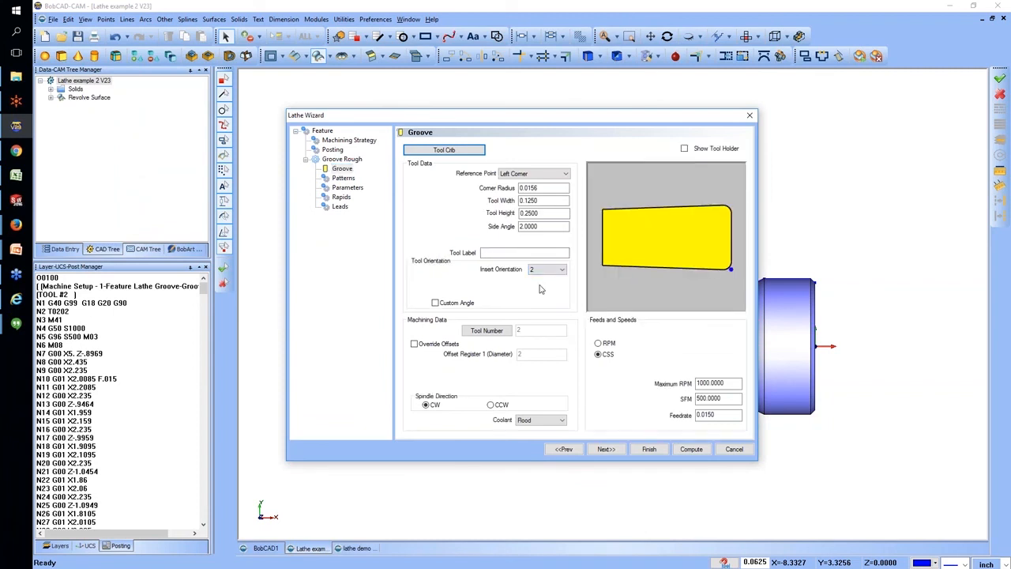
pyautogui.click(548, 270)
pyautogui.click(541, 293)
pyautogui.click(542, 270)
pyautogui.click(541, 300)
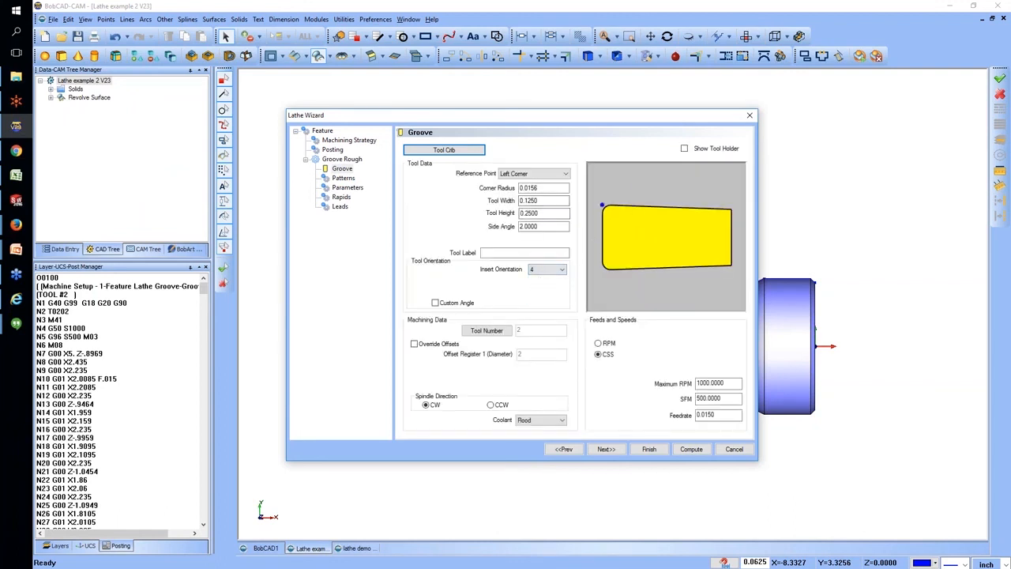
pyautogui.click(121, 168)
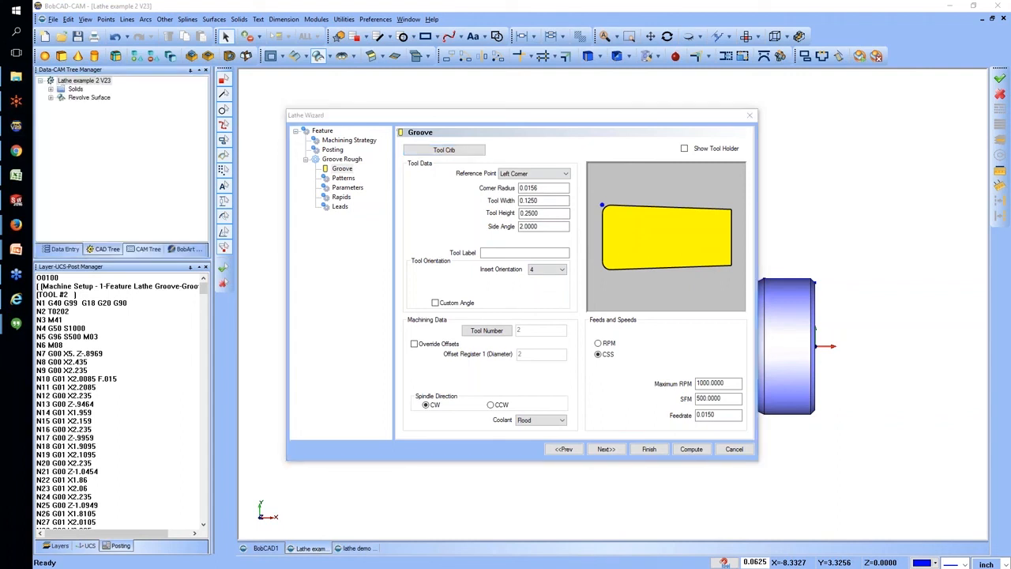
pyautogui.click(740, 448)
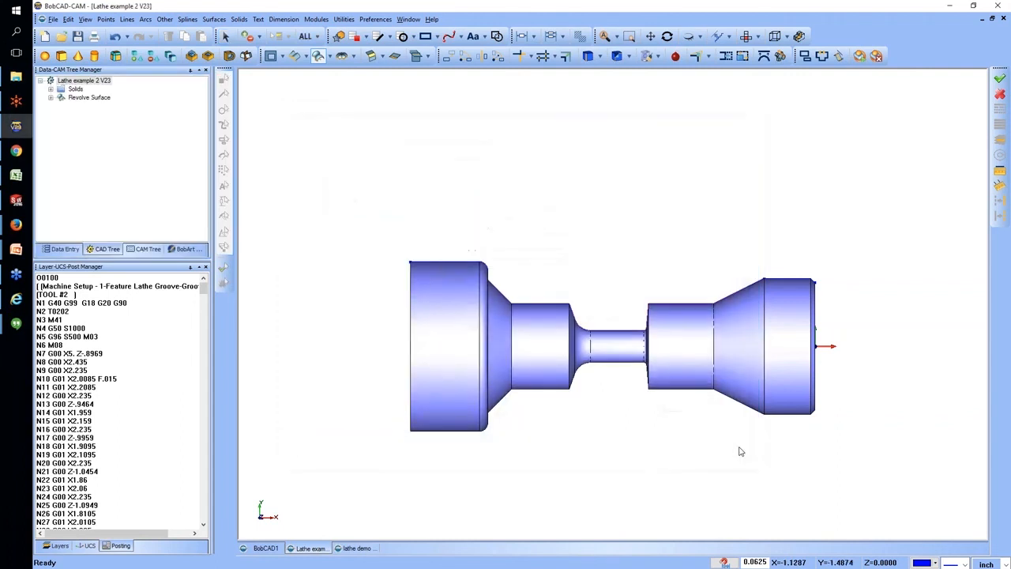